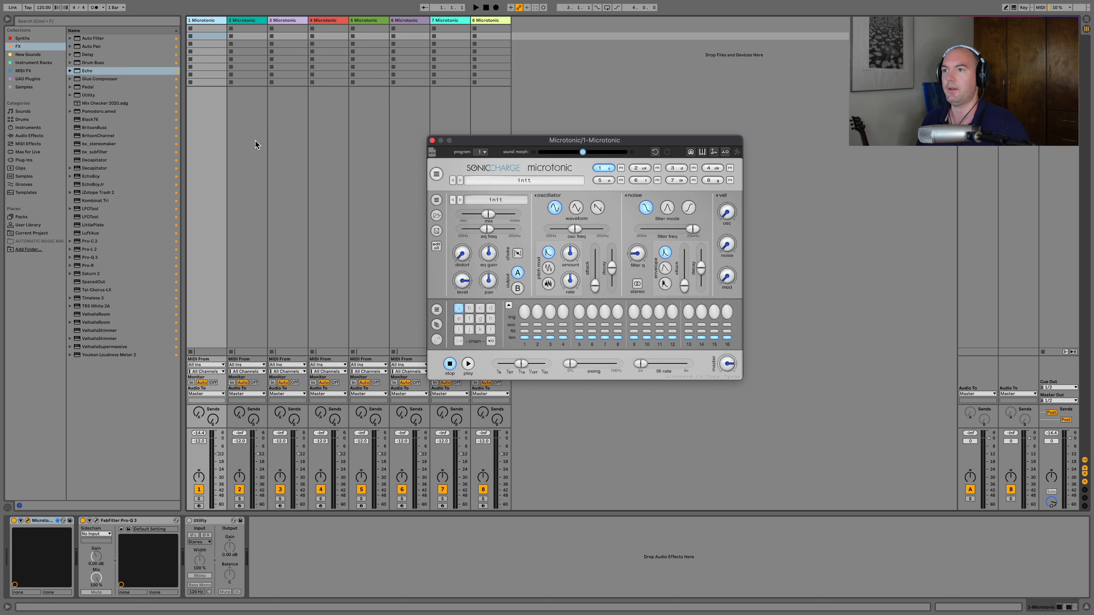
Step: On track 1's Microtonic, set the mix fully to oscillator, place triggers on steps 1, 5, 9 and 13, and start the pattern
click(205, 20)
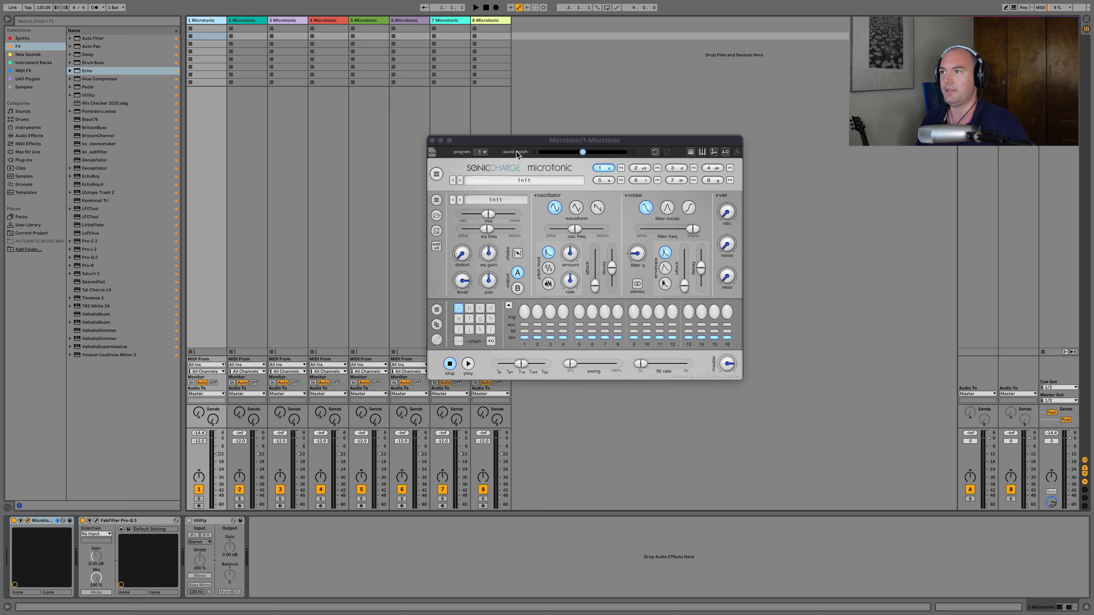
click(605, 170)
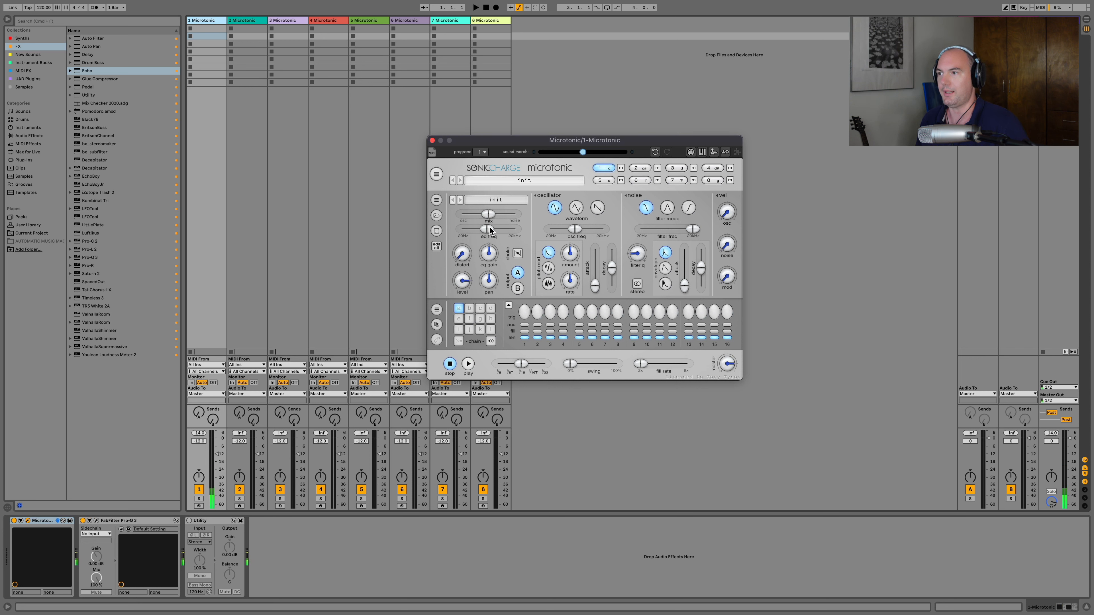
drag(491, 219, 462, 217)
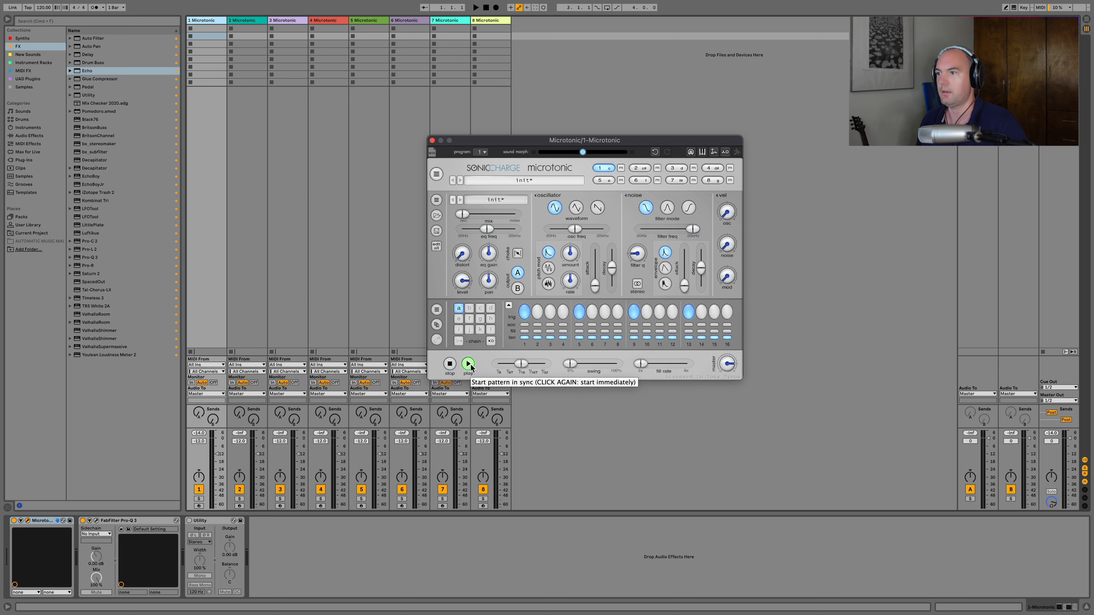
click(469, 365)
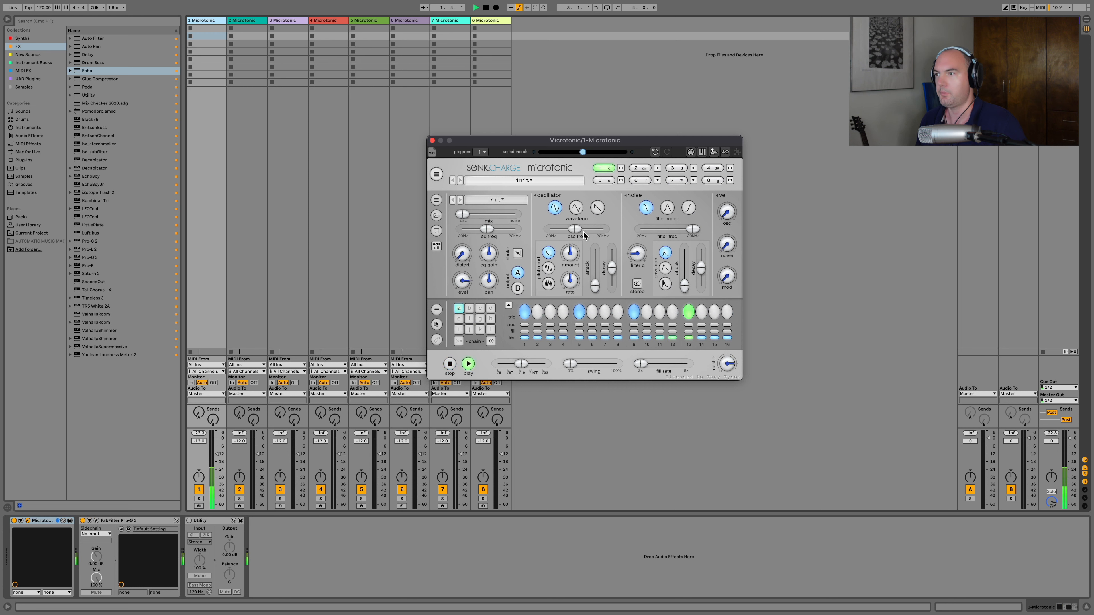
Step: Shape the kick with oscillator frequency 55 Hz and pitch modulation about +48.85 sm, and raise its modulation rate, decay and distortion
drag(578, 230, 557, 233)
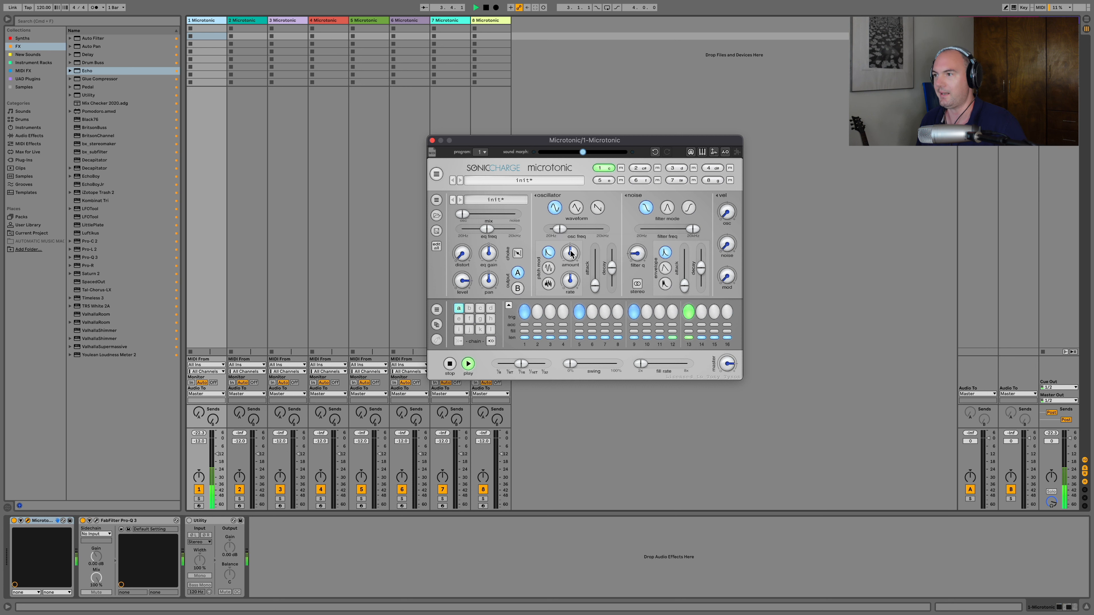
drag(571, 255, 572, 227)
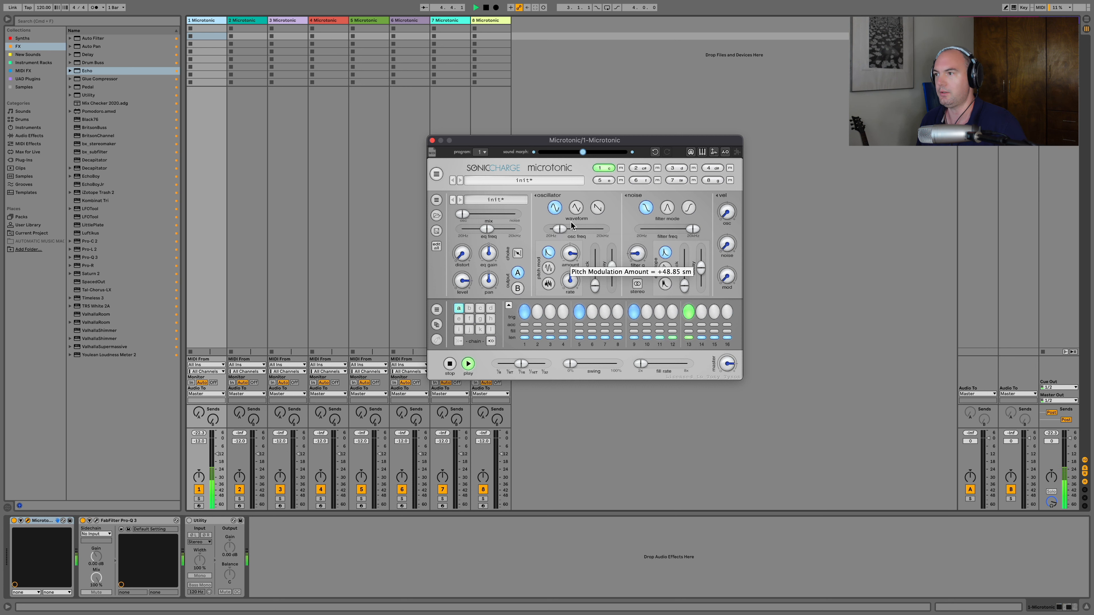
drag(612, 268, 556, 229)
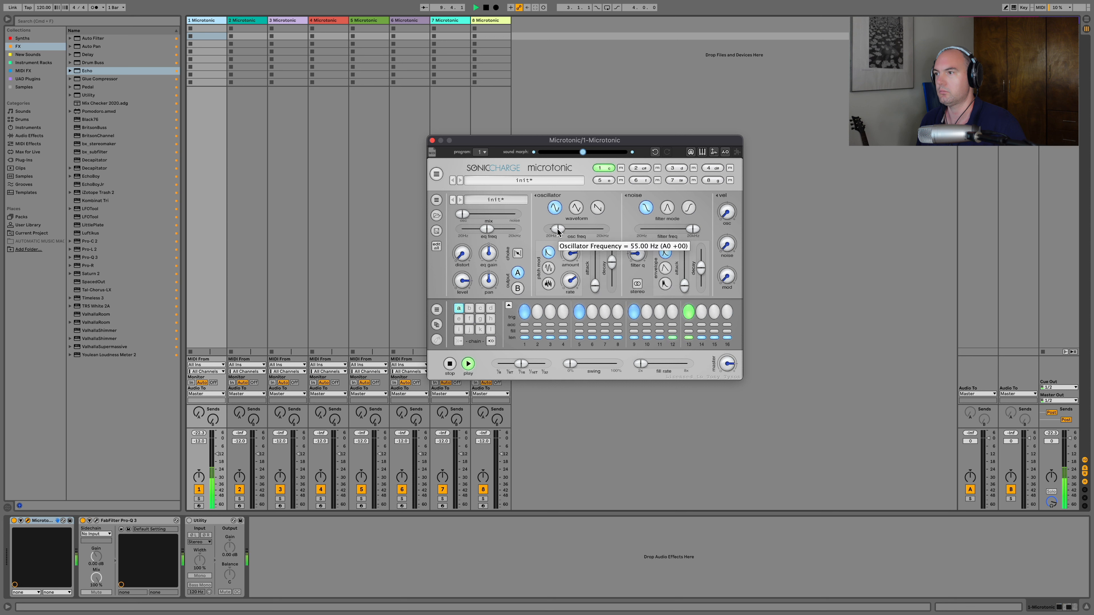
drag(465, 256, 465, 233)
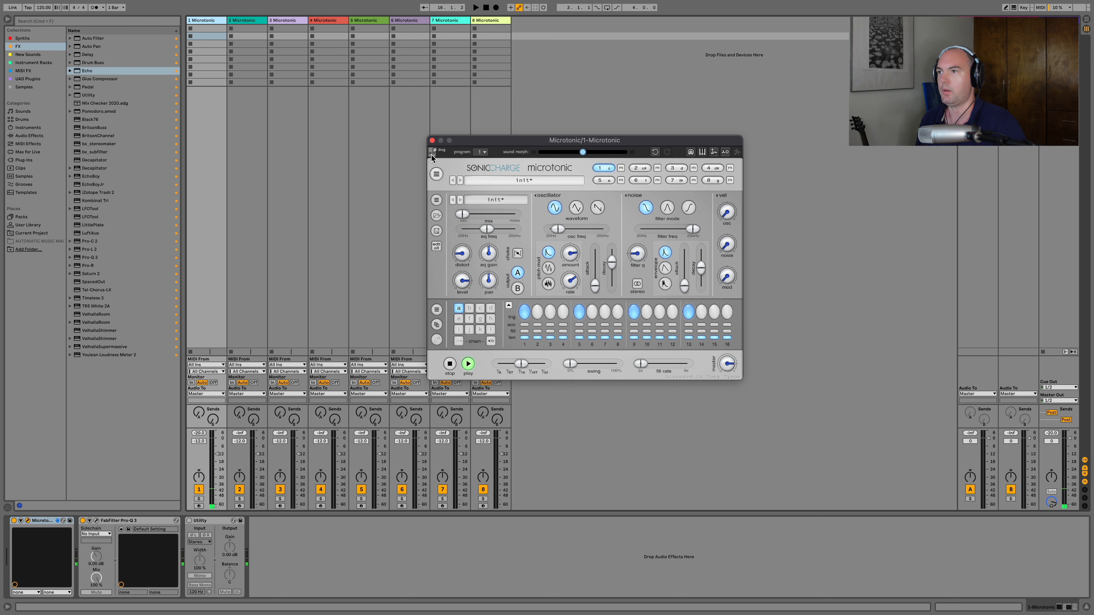
Step: Export the kick pattern as a MIDI clip into track 1's first slot and launch it
drag(431, 153, 212, 27)
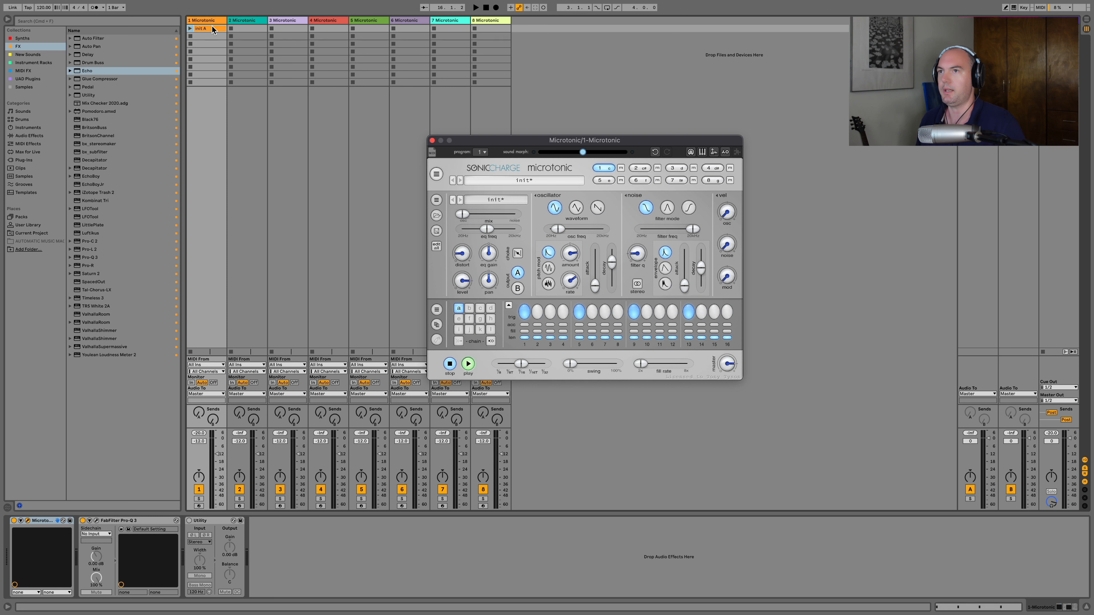
click(190, 28)
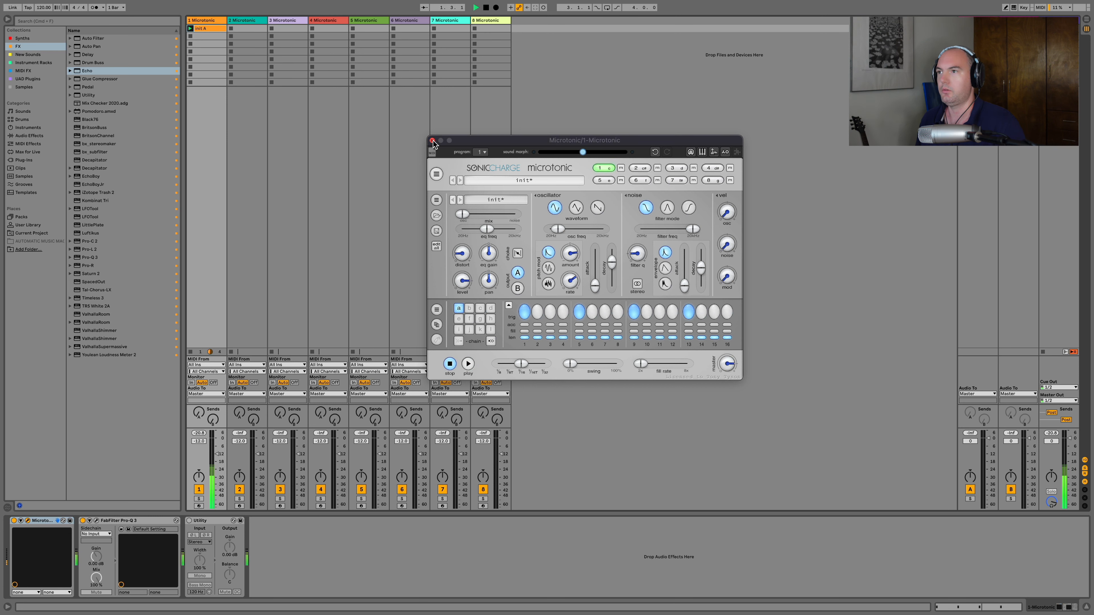
Step: Enable pitched MIDI playing for track 2's Microtonic and create an empty MIDI clip in the track's first slot
click(251, 20)
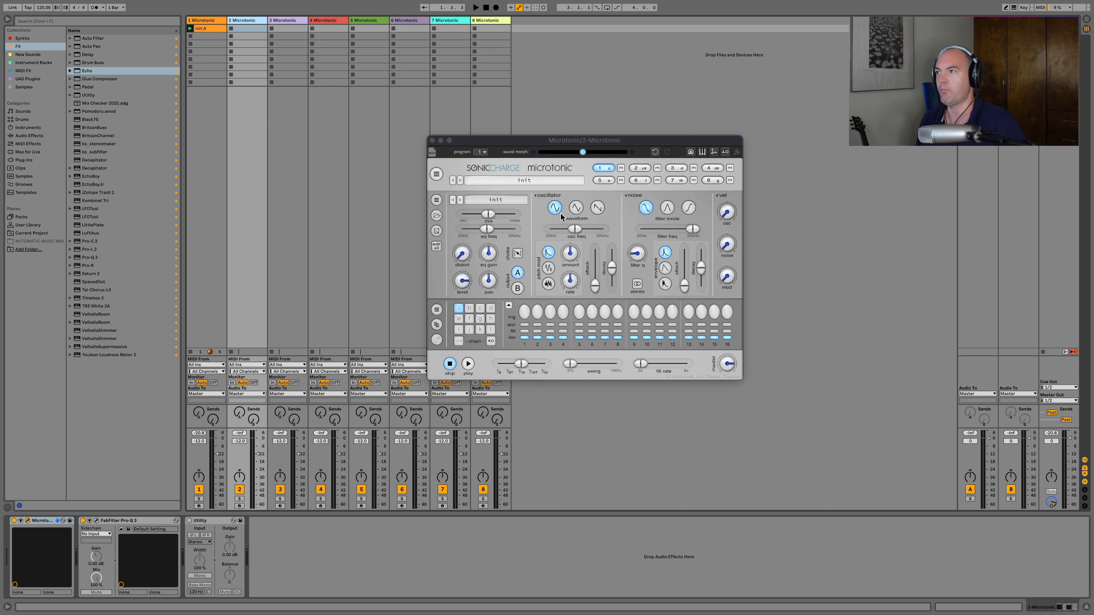
click(702, 152)
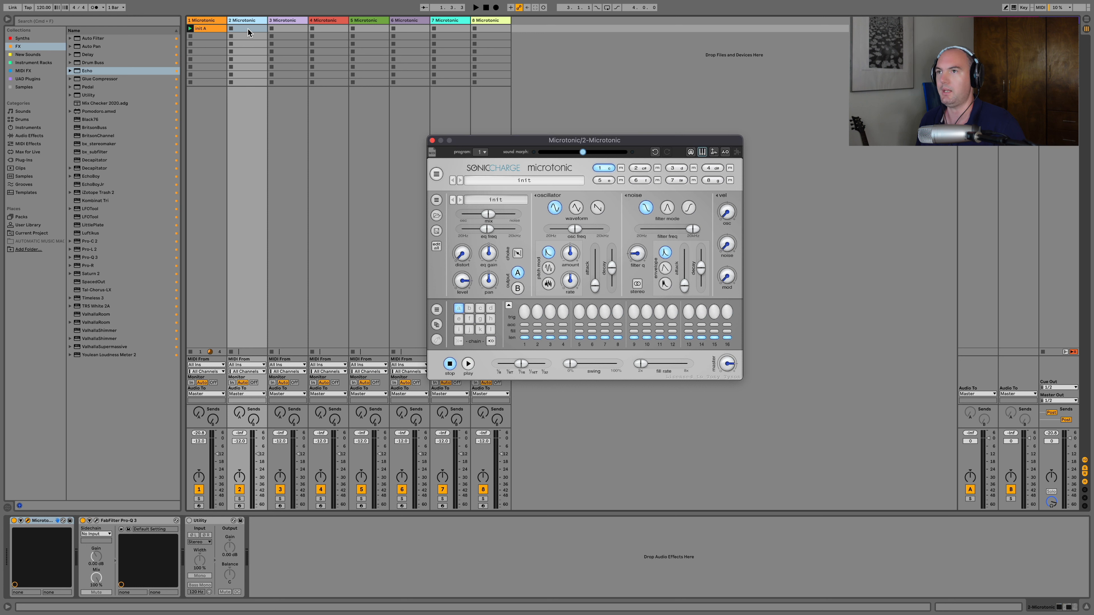
double_click(246, 28)
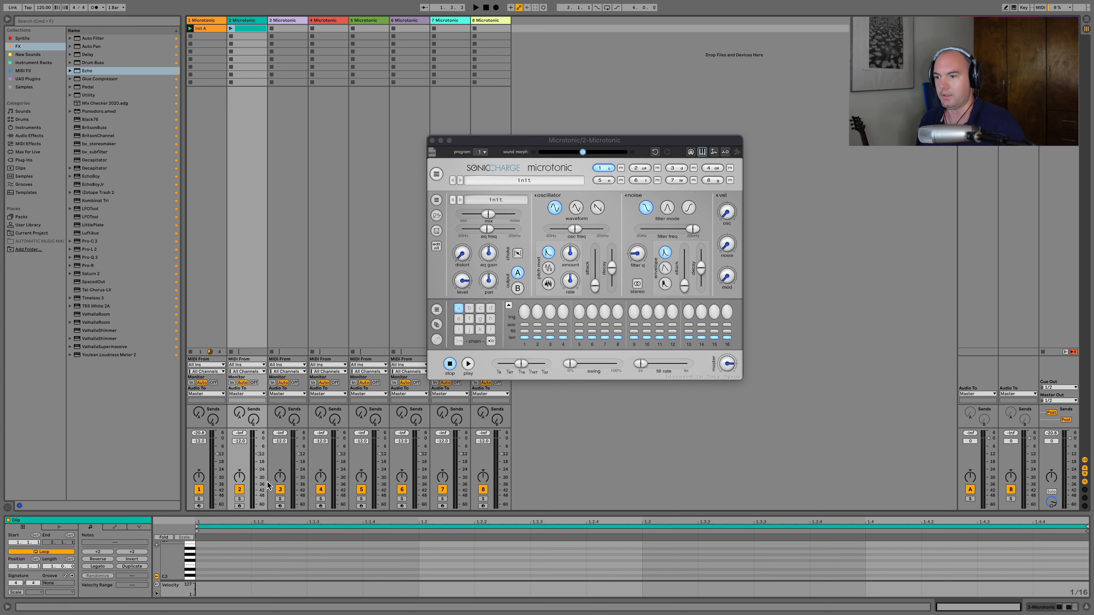
drag(287, 512, 290, 420)
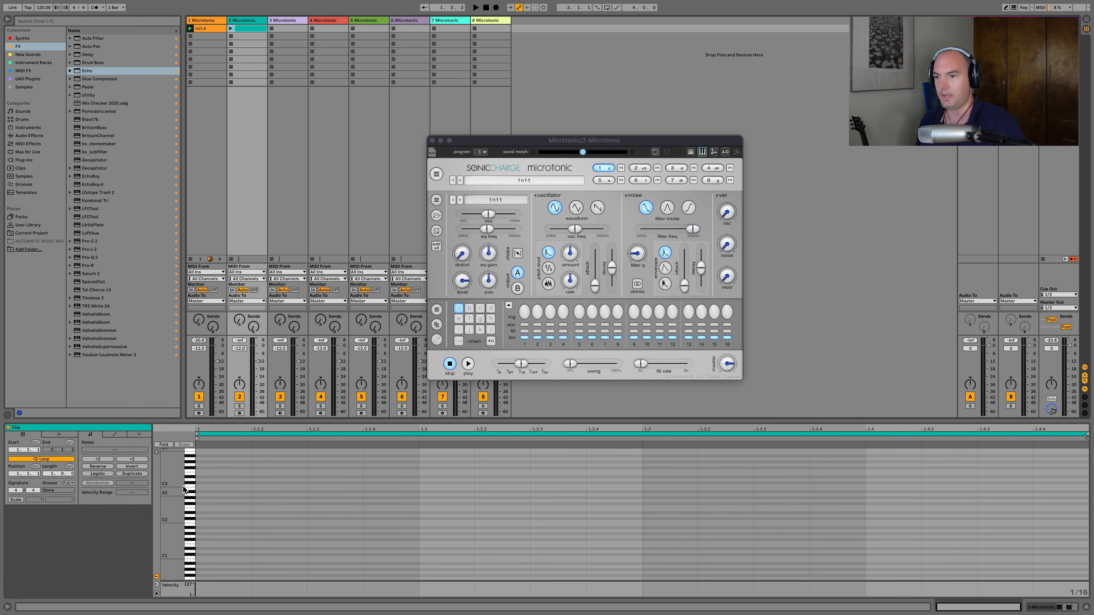
click(190, 545)
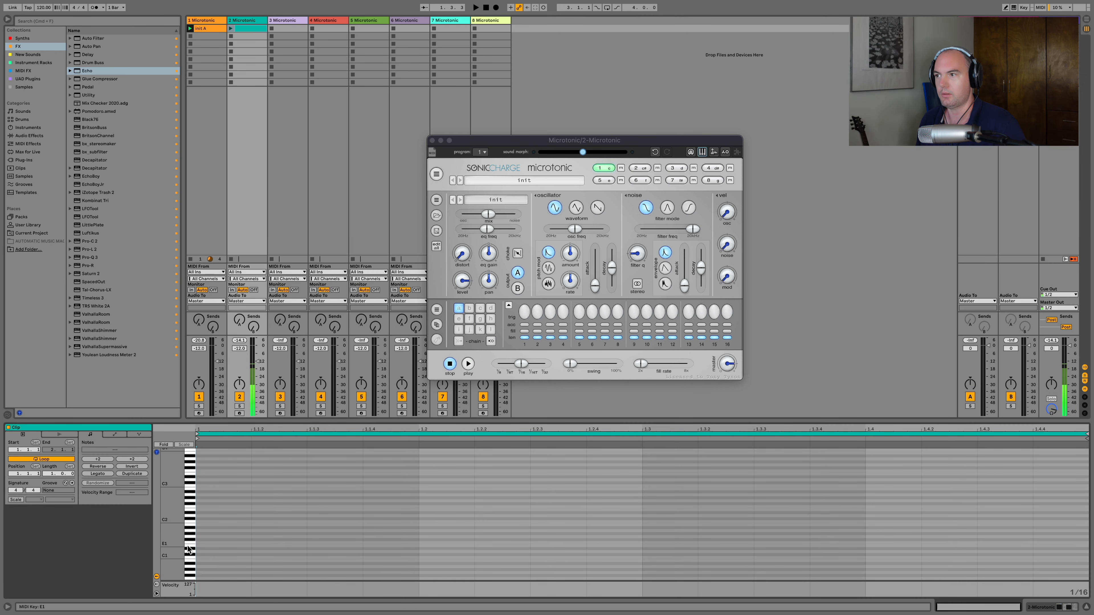
Step: Set track 2's mix to 100% oscillator and audition its lower notes
drag(495, 218, 429, 212)
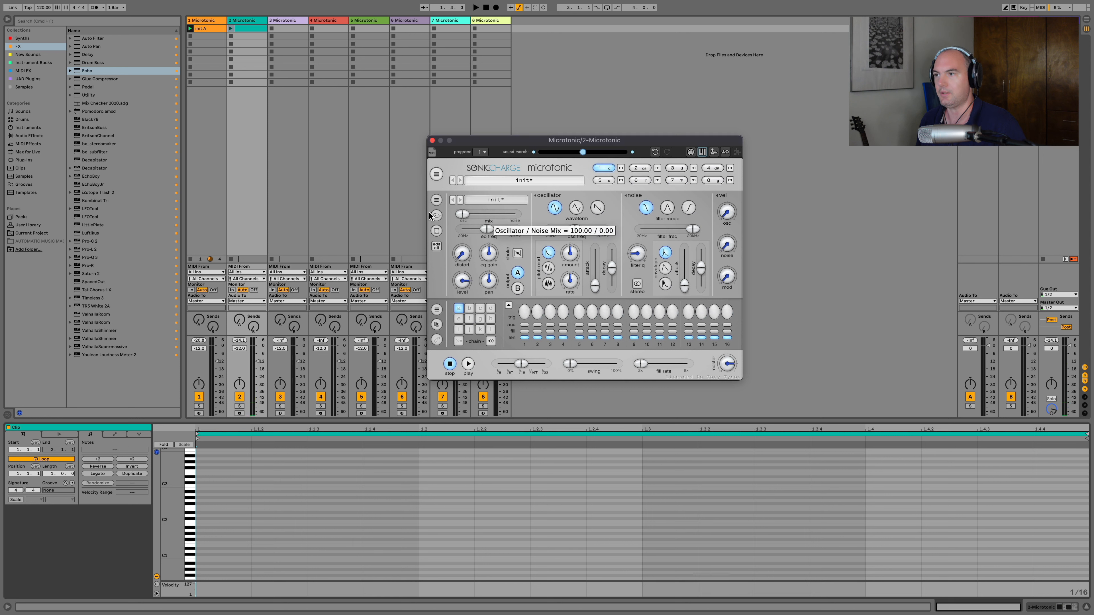
scroll(193, 529, down, 5)
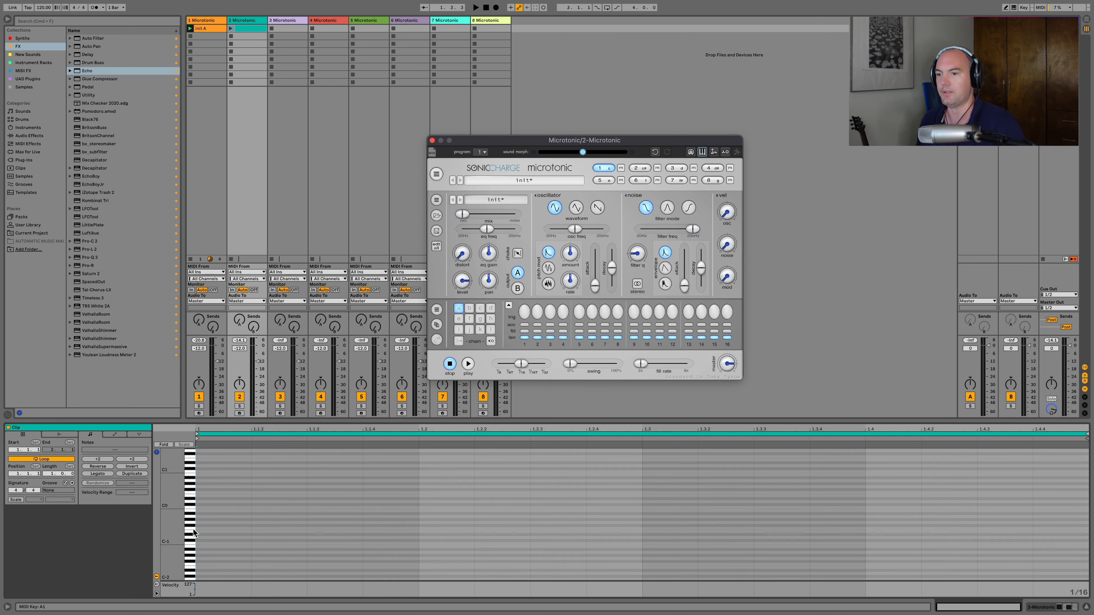
click(186, 497)
scroll(208, 529, up, 2)
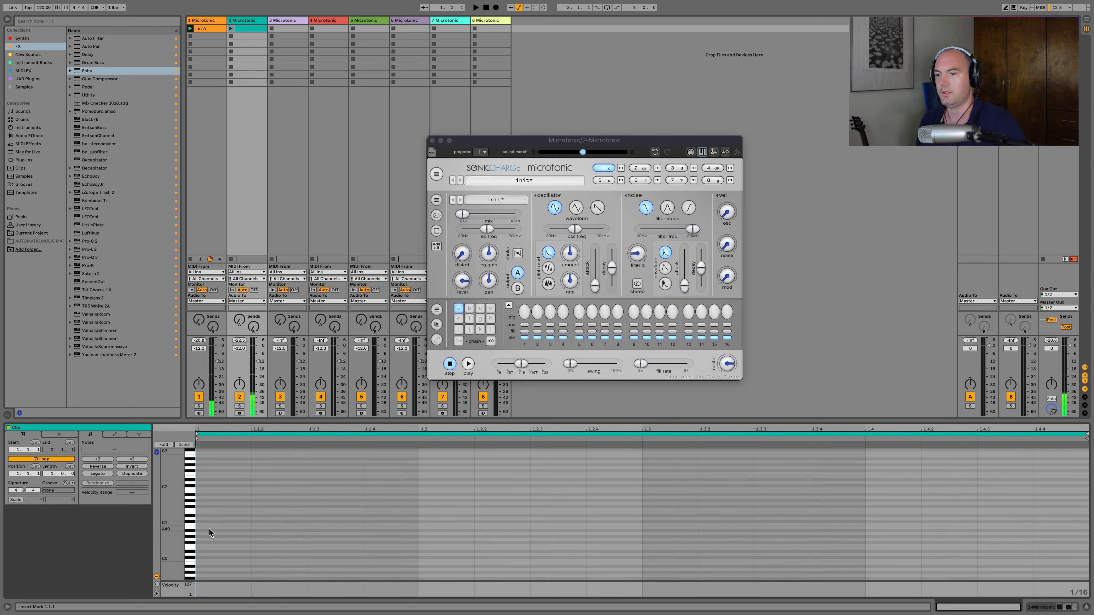
Step: Fill the first beat of track 2's clip with four sixteenth notes at A#-1
double_click(209, 528)
key(shift+Up)
scroll(209, 529, up, 2)
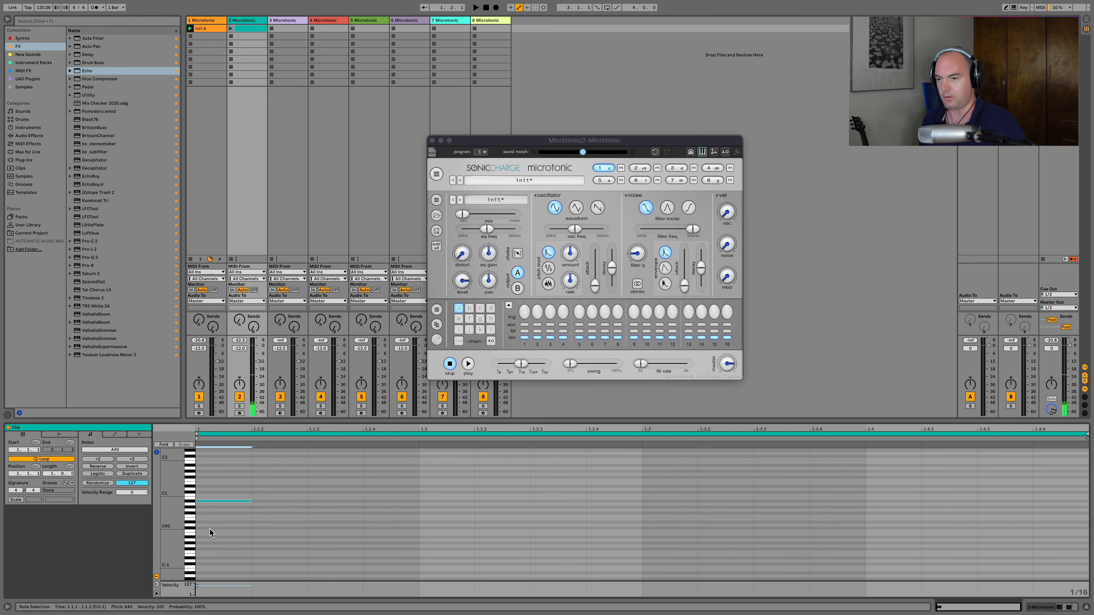
key(shift+Down)
double_click(258, 538)
key(super+d)
key(super+d)
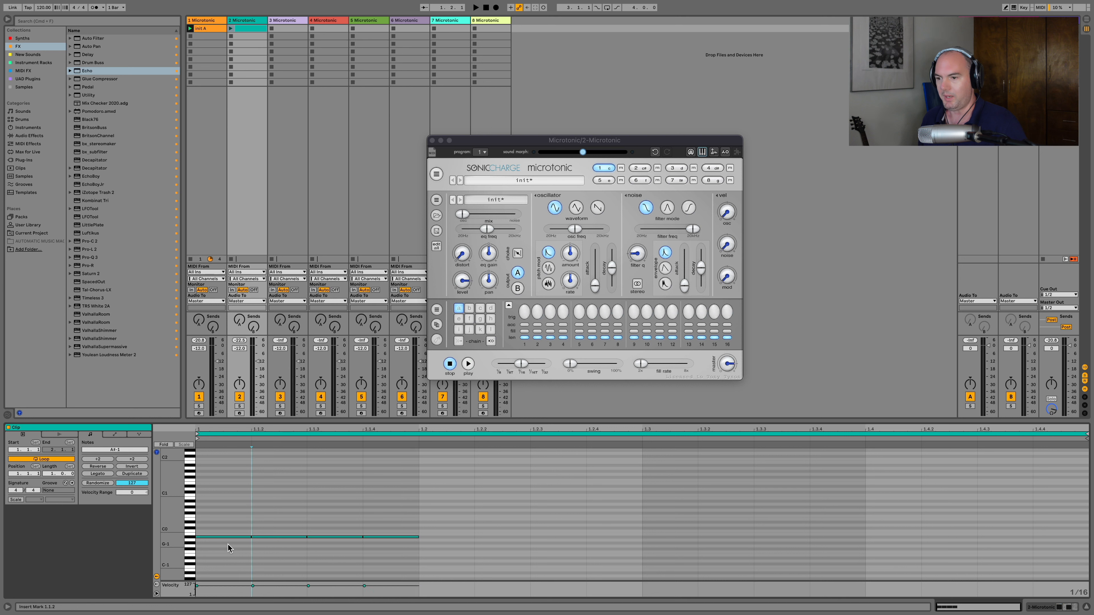
Step: Raise the first bass note to E0 and the third note to B-1
drag(229, 546, 230, 526)
key(Up)
key(Up)
key(Up)
key(Up)
key(Up)
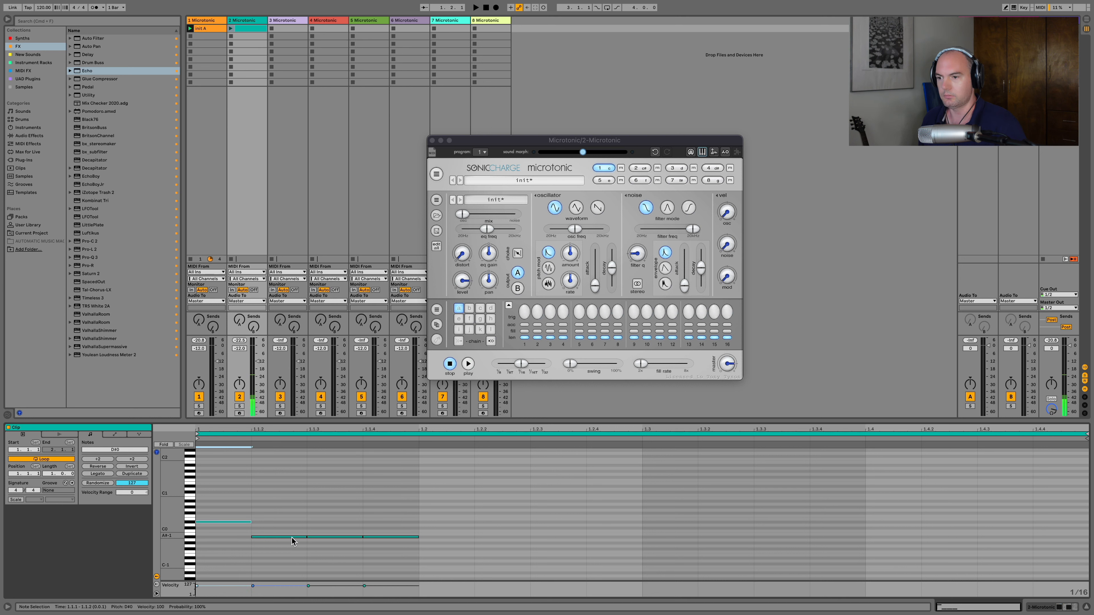
key(Up)
click(332, 537)
key(Up)
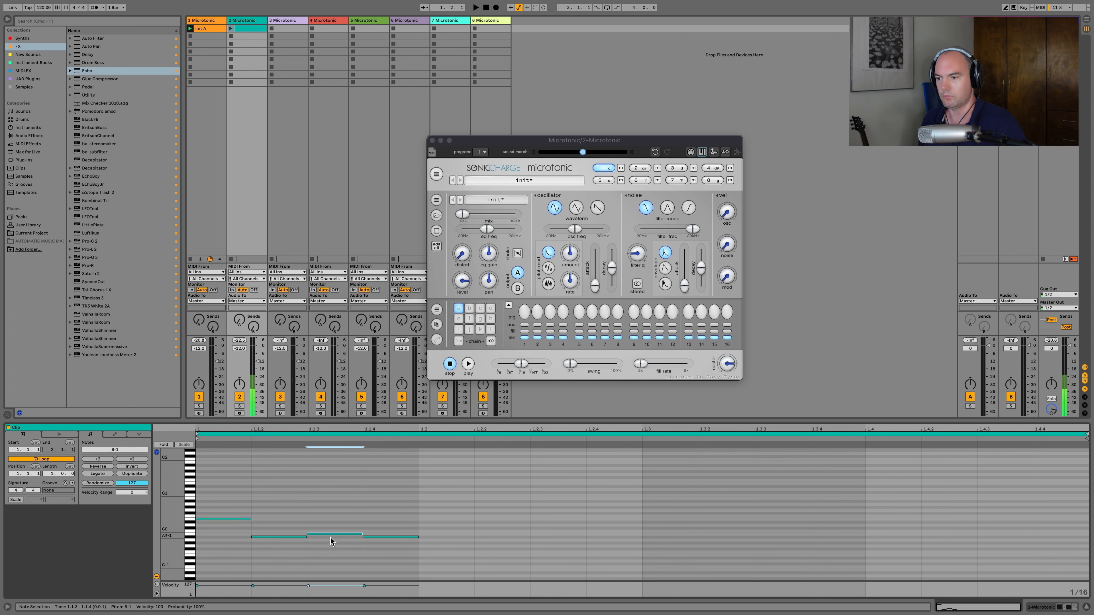
Step: Duplicate the four-note bass phrase three times to fill the whole bar
key(super+a)
key(super+d)
key(super+d)
key(super+d)
Step: Play the loop and adjust track 2's oscillator decay to about 299 ms and its distortion amount
key(space)
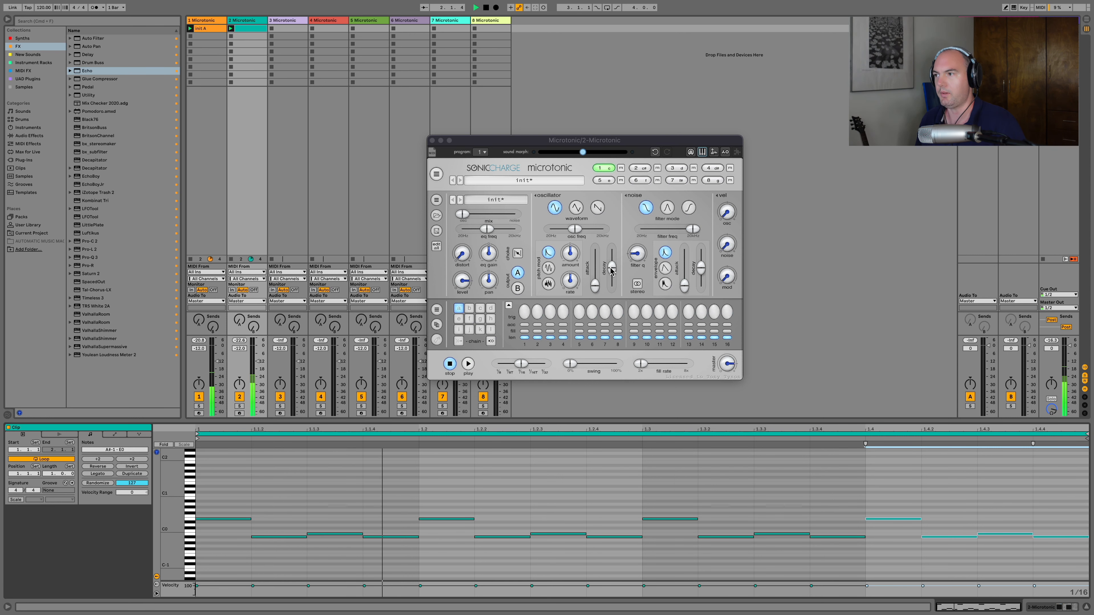
mouse_move(612, 268)
mouse_down()
mouse_move(597, 280)
mouse_move(615, 267)
mouse_up()
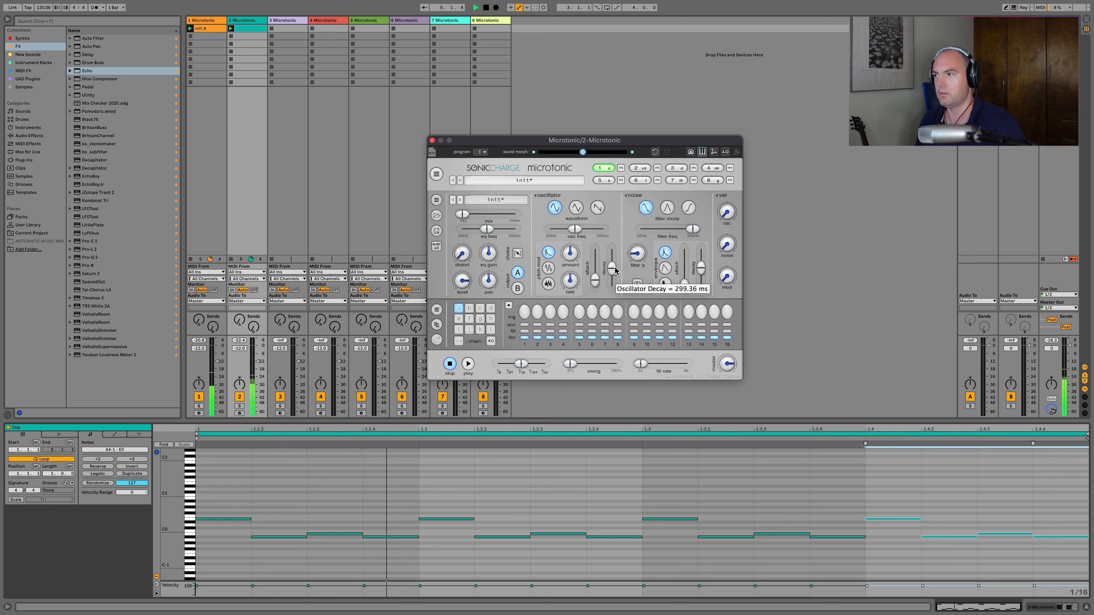
drag(462, 250, 466, 244)
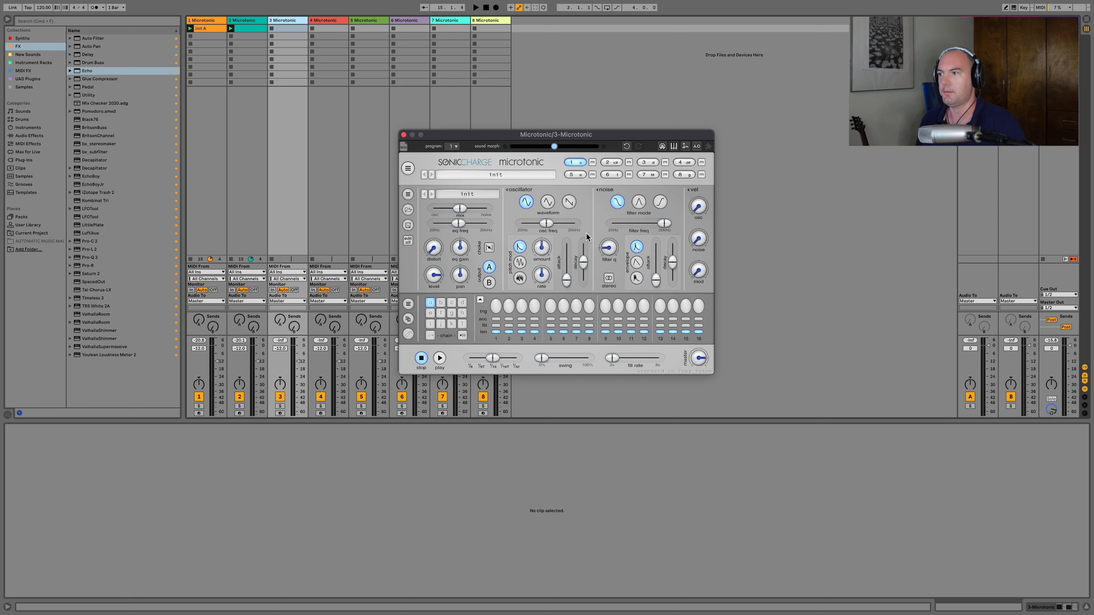
Step: On track 3's Microtonic, trigger all 16 steps, set the mix fully to oscillator, and start playback
drag(490, 305, 757, 313)
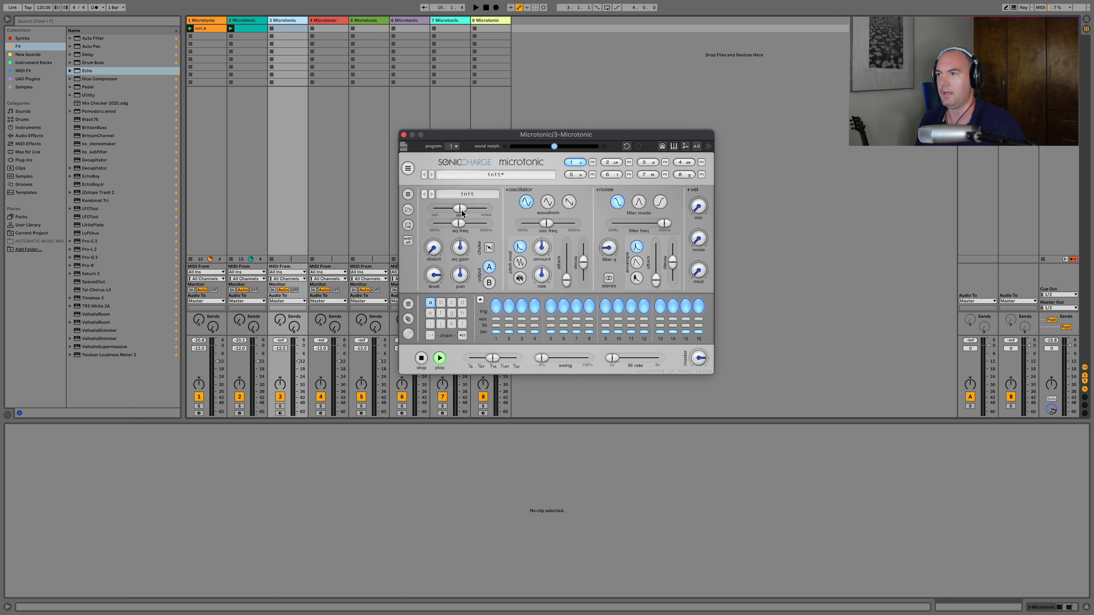
drag(461, 211, 432, 211)
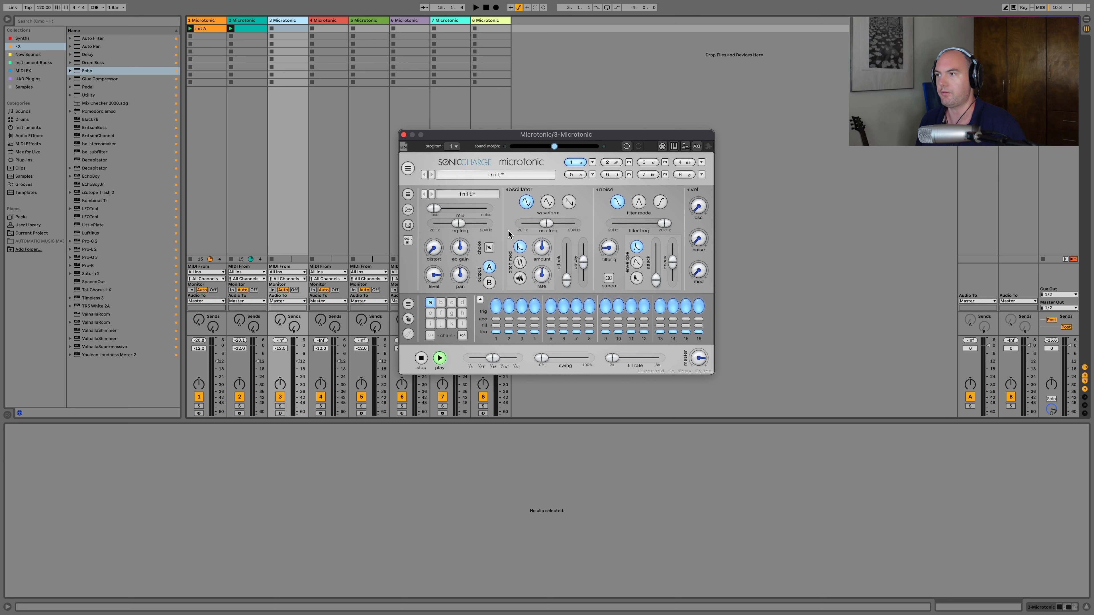
key(space)
Step: Lower track 3's oscillator frequency, switch its pitch modulation to sine, and adjust the modulation rate and amount
drag(546, 223, 546, 198)
click(519, 264)
mouse_move(540, 276)
mouse_down()
mouse_move(539, 250)
mouse_move(539, 271)
mouse_up()
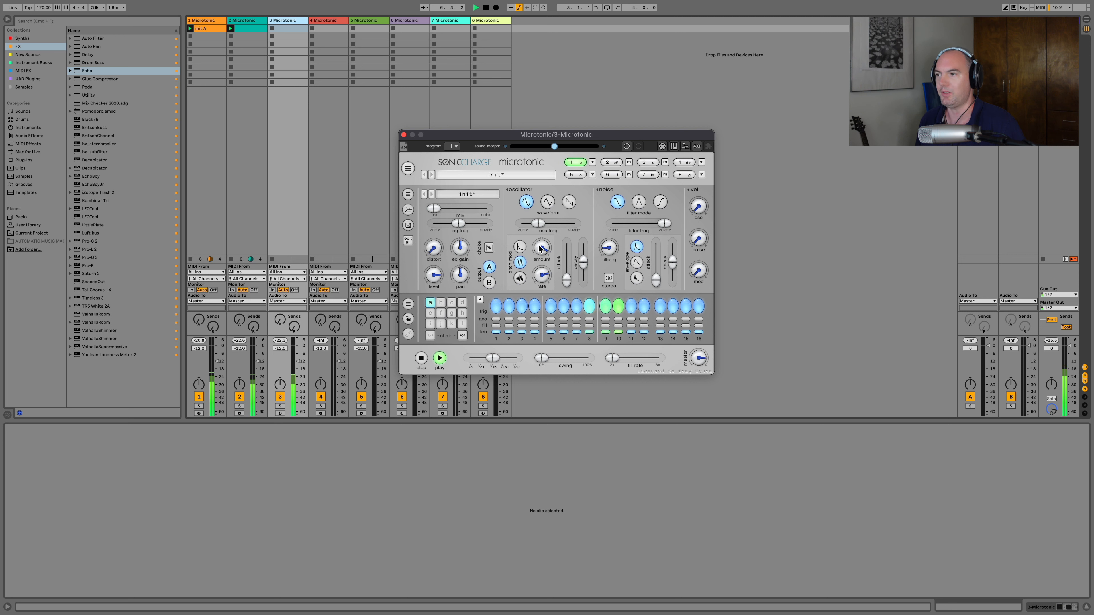
mouse_move(539, 249)
mouse_down()
mouse_move(534, 259)
mouse_move(537, 246)
mouse_up()
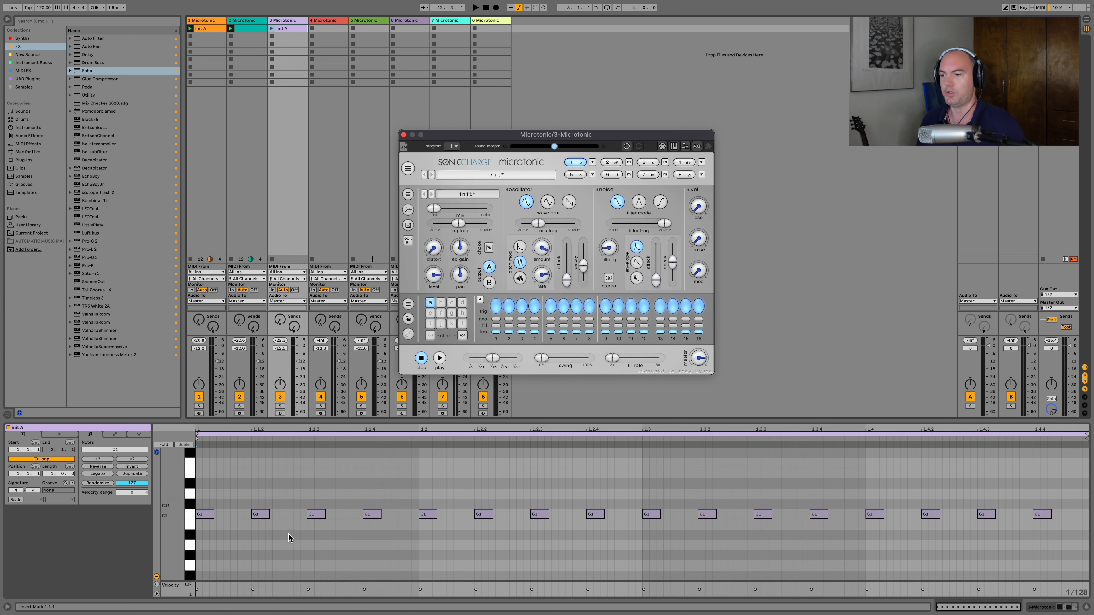
Step: Set track 3's clip grid to 1/16 and transpose all its notes down to A#0
right_click(316, 554)
click(380, 515)
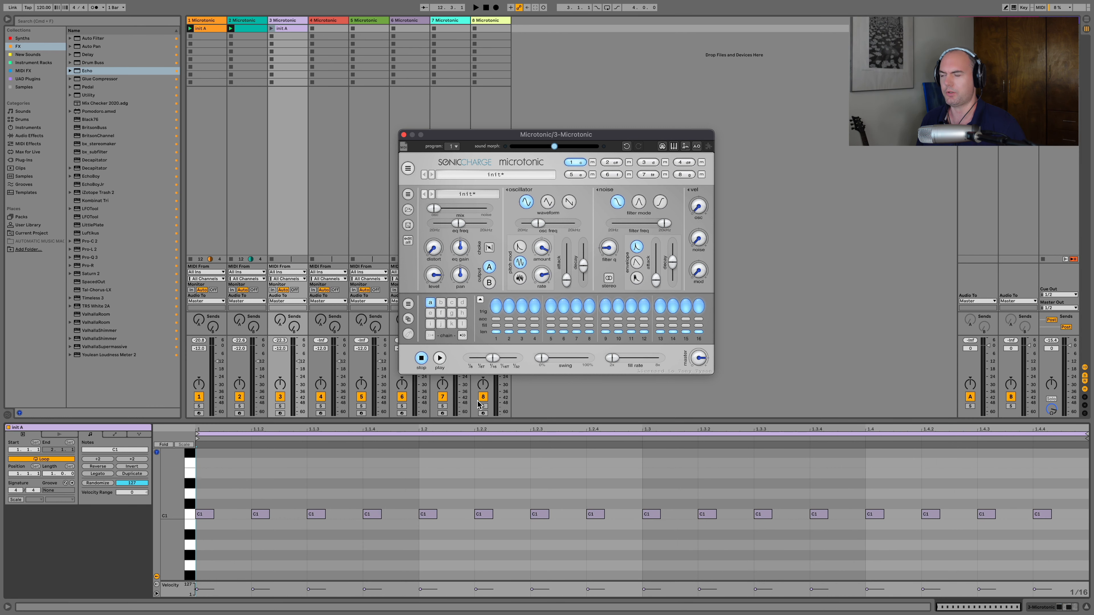
key(super+a)
key(Down)
key(Down)
Step: Keep only the first four notes of track 3's clip, pitching the second, third and fourth to C#1, A#1 and F1
key(space)
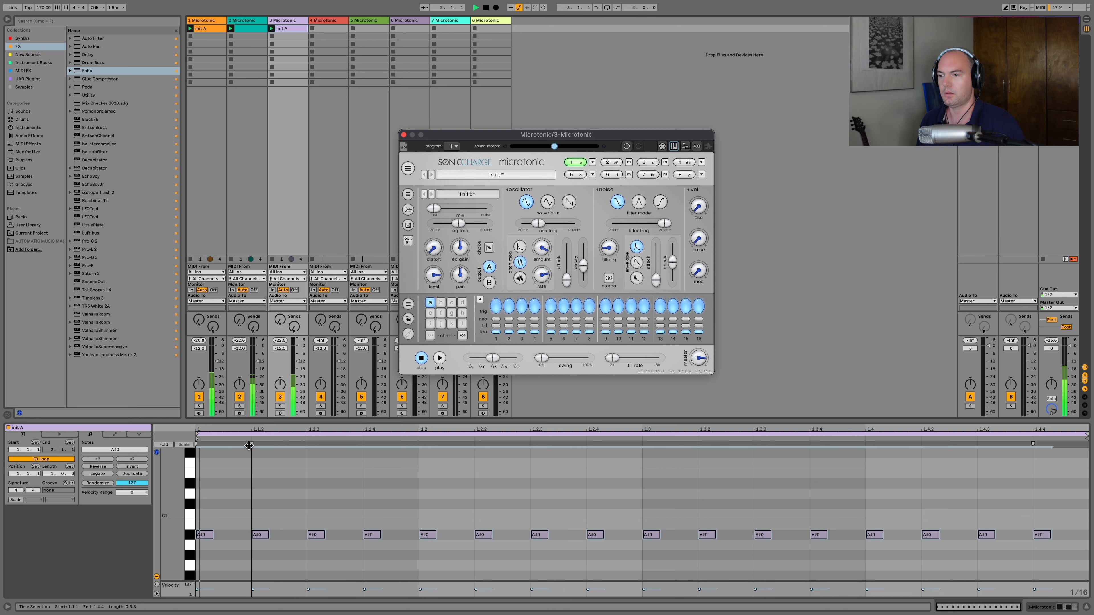
drag(261, 535, 261, 574)
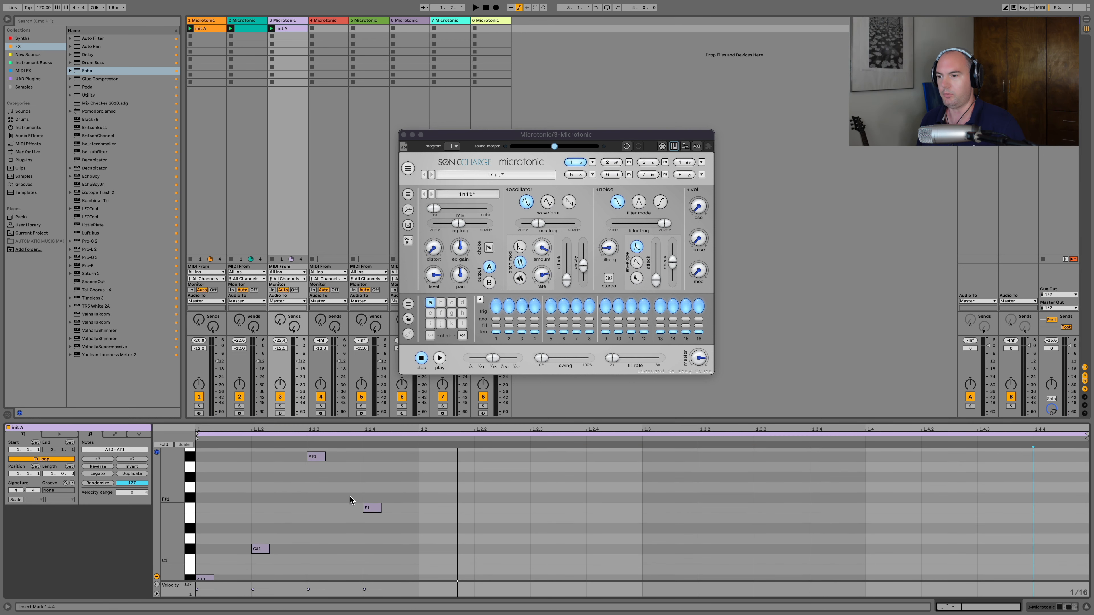
Step: Duplicate the F1 note to the start of beat 2 and lower the copy to B0
click(371, 510)
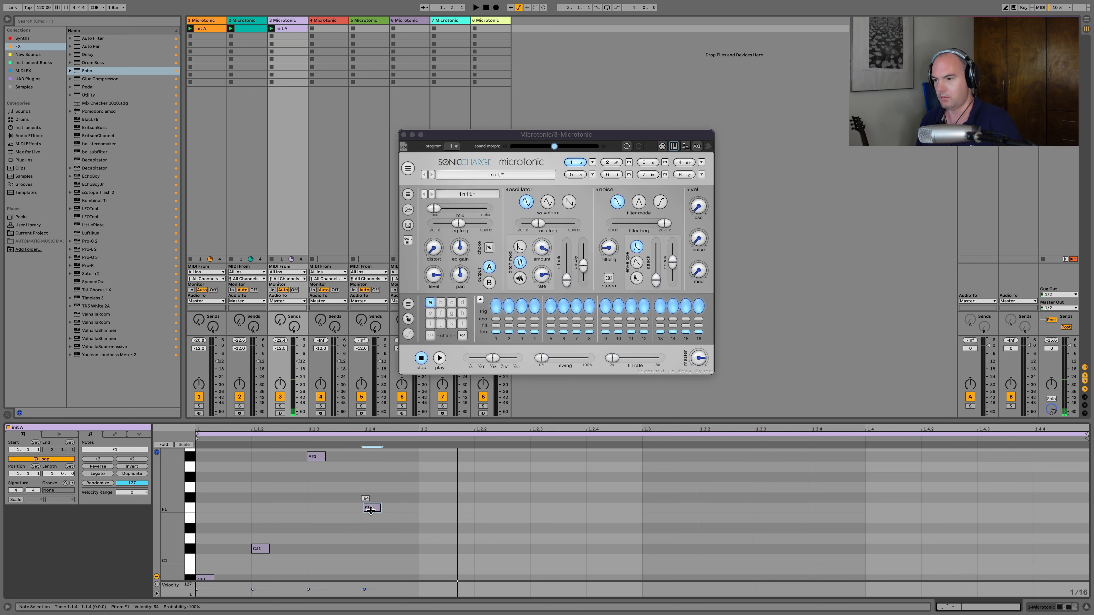
key(super+d)
key(Right)
key(Down)
key(Down)
key(Down)
key(Down)
key(Down)
key(Down)
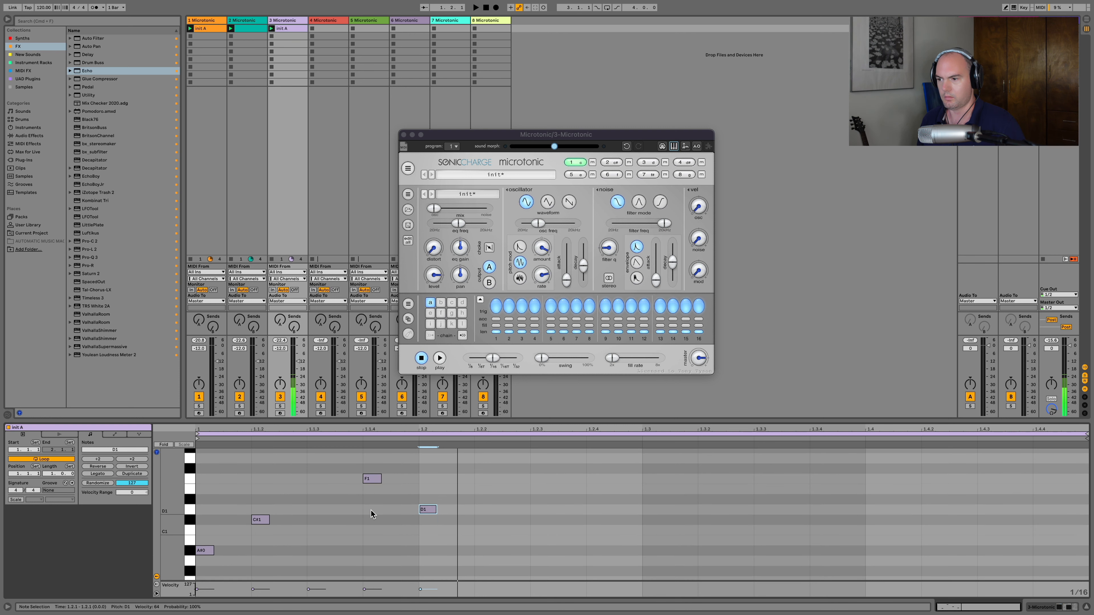
key(f)
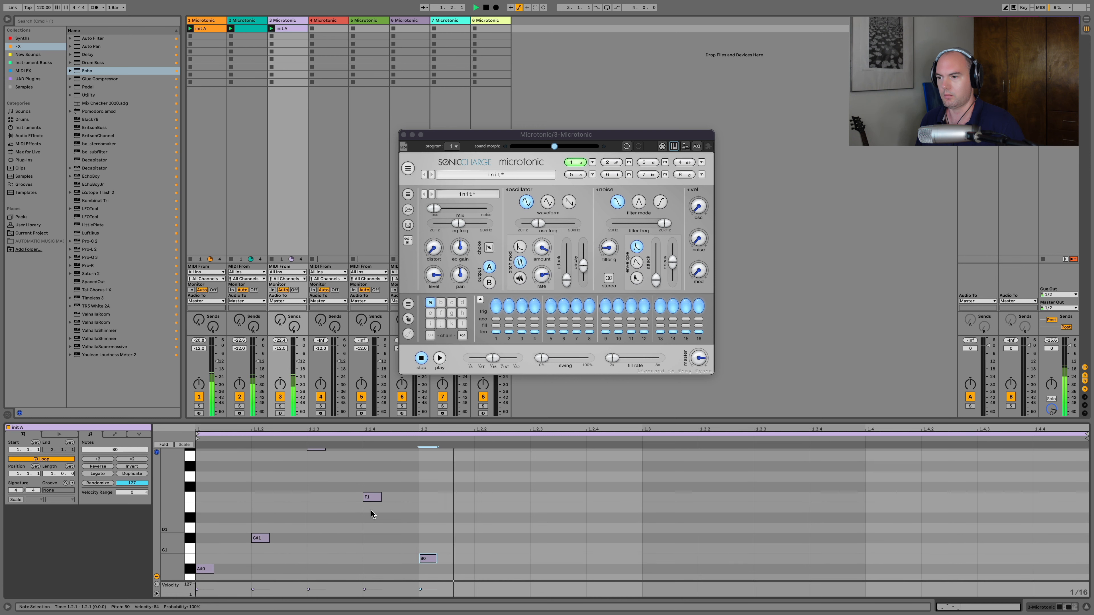
Step: Duplicate track 3's five-note phrase twice, filling a clip loop of fifteen sixteenths, and play it back
key(super+a)
key(super+d)
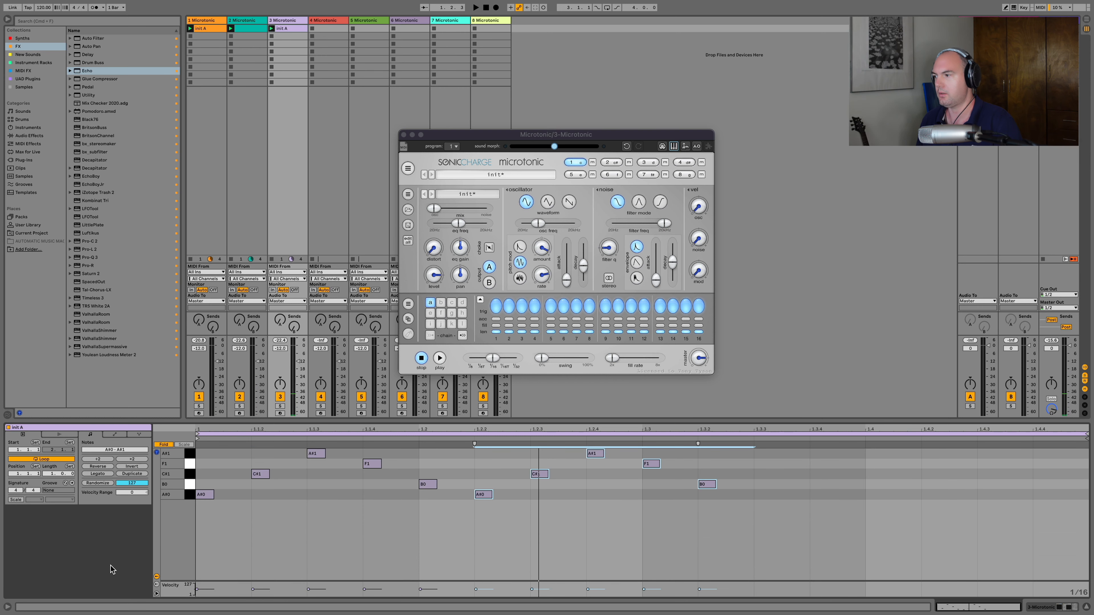
key(super+d)
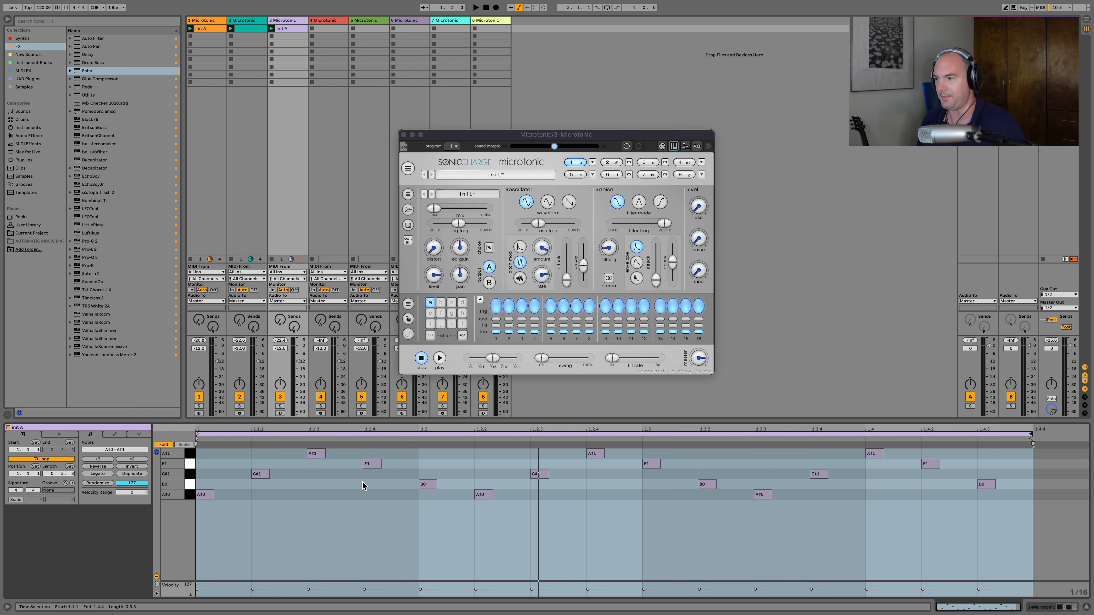
key(space)
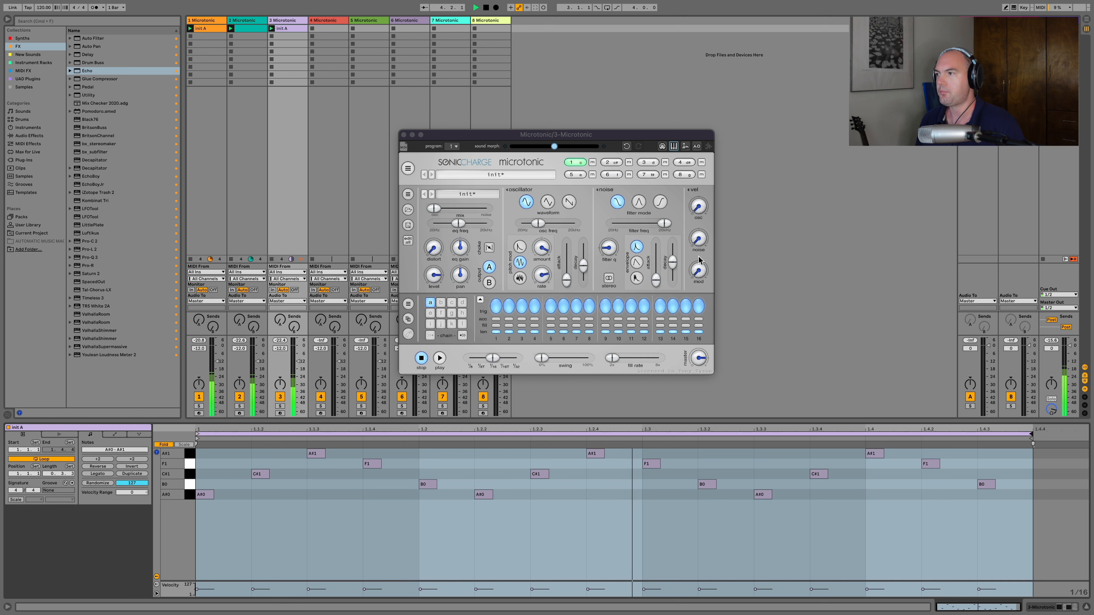
Step: Randomize the velocities of track 3's notes and try a modulation velocity sensitivity of 32% while playing the loop
click(94, 484)
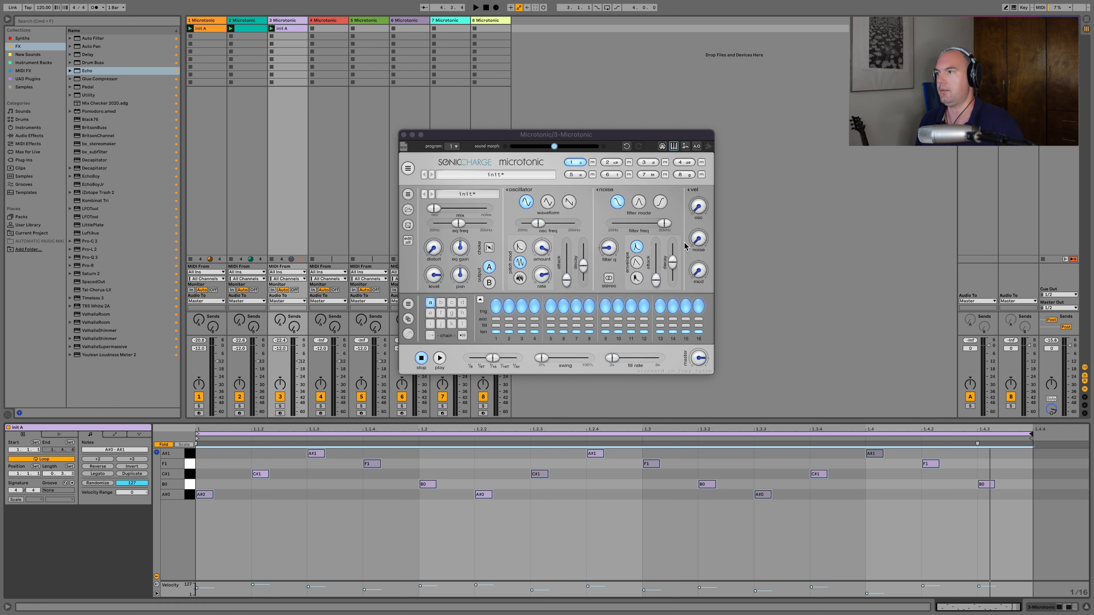
click(699, 274)
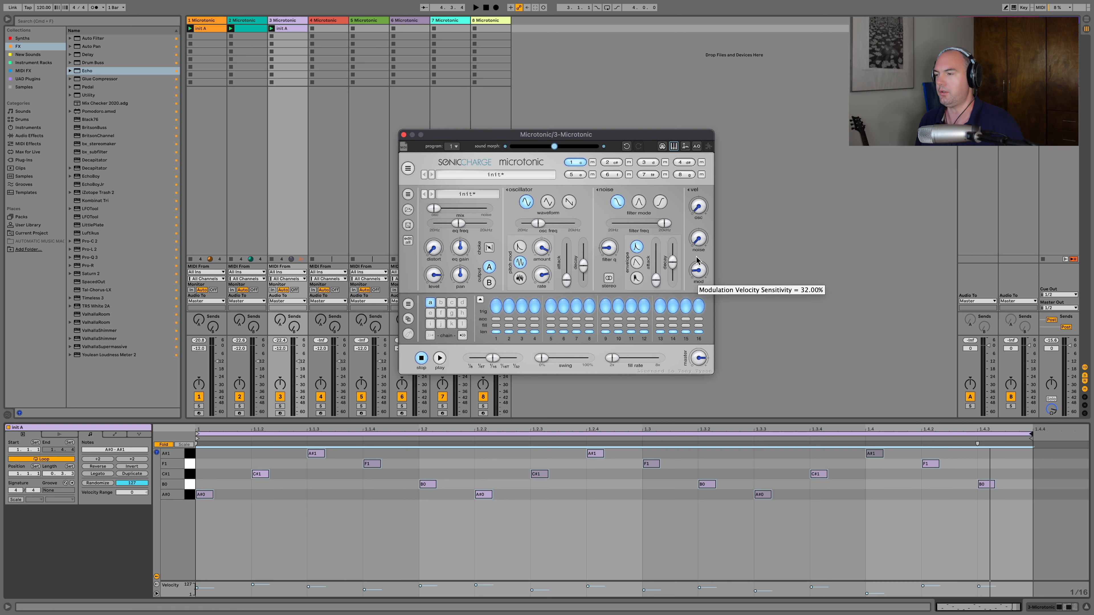
key(space)
drag(697, 257, 689, 288)
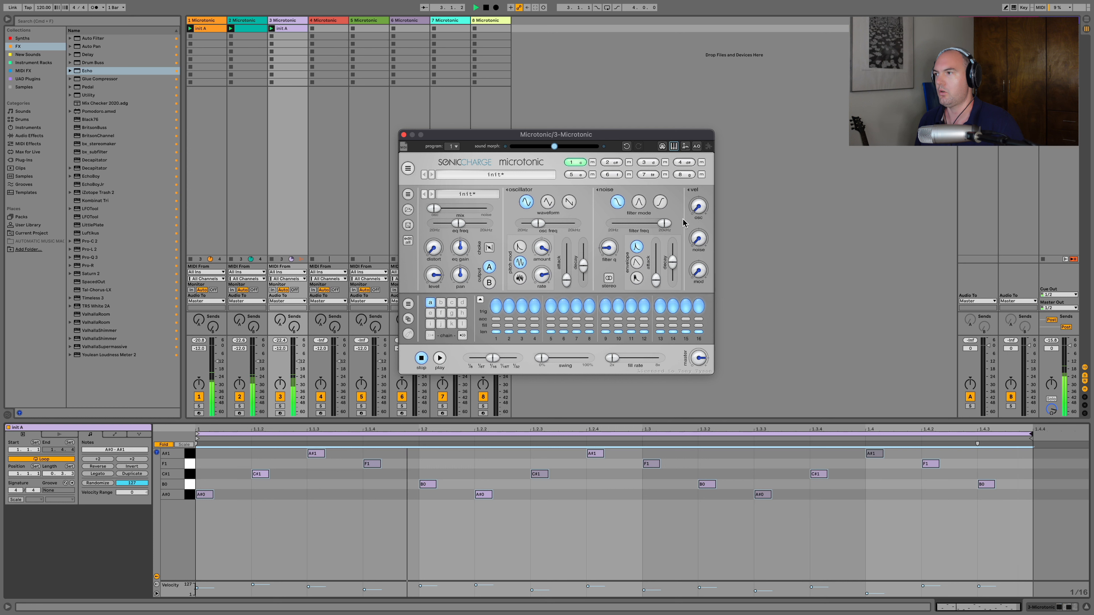
Step: Adjust track 3's oscillator and modulation velocity sensitivity, and raise its sends to returns A and B
mouse_move(698, 207)
mouse_down()
mouse_move(696, 185)
mouse_move(689, 204)
mouse_up()
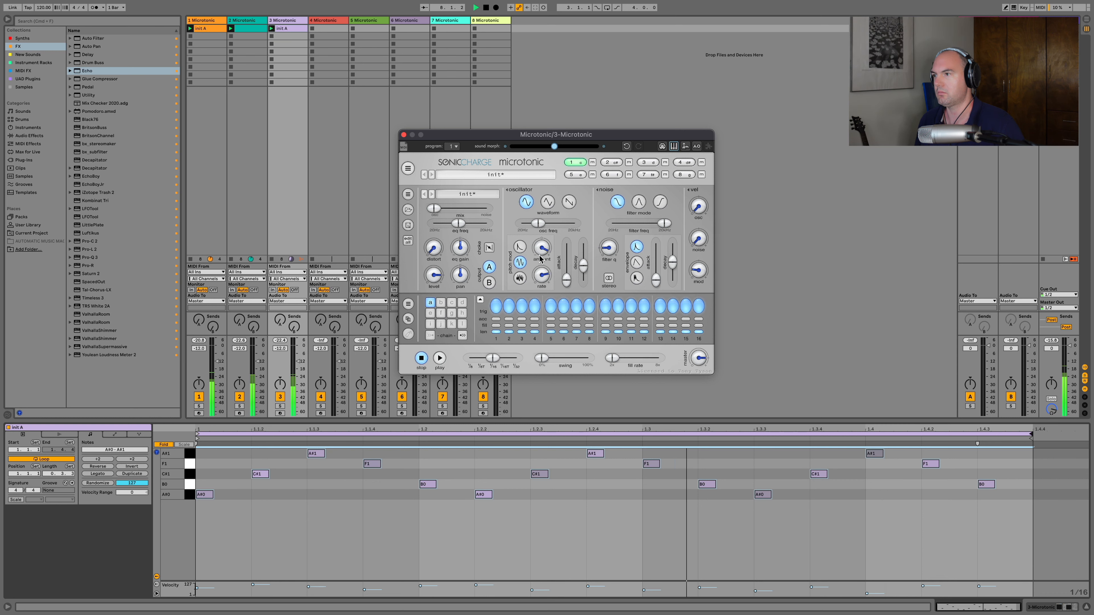
drag(699, 272, 700, 277)
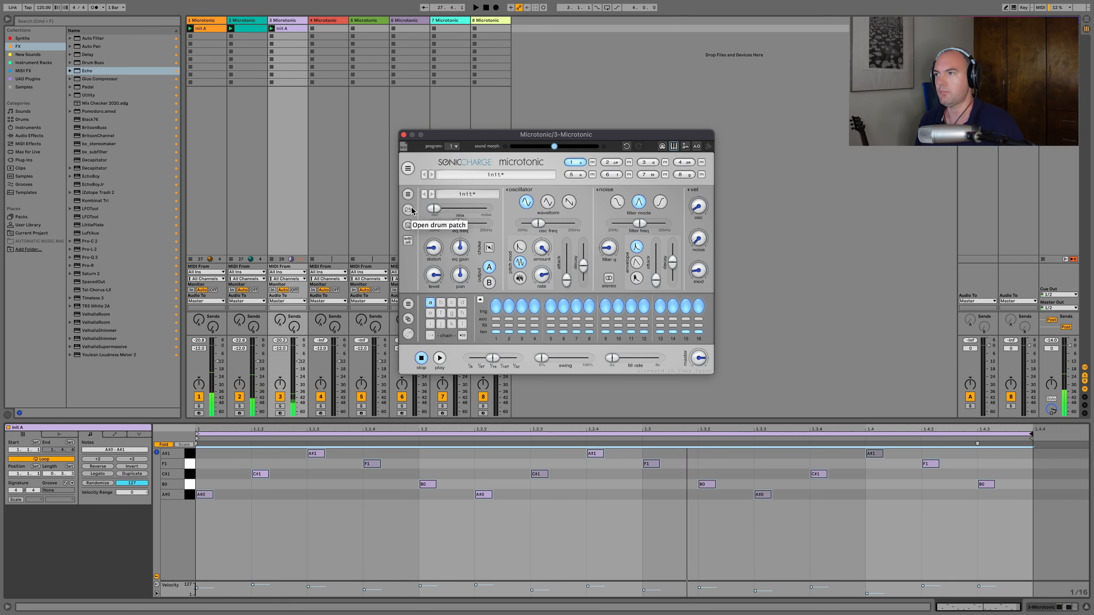
mouse_move(283, 322)
mouse_down()
mouse_move(283, 295)
mouse_move(283, 329)
mouse_move(295, 305)
mouse_up()
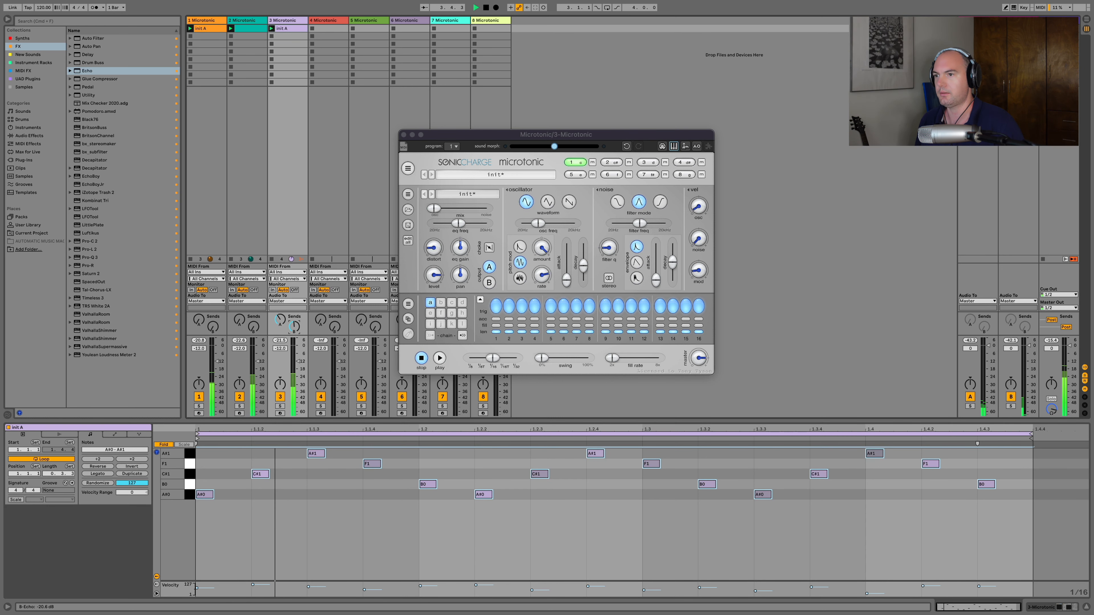
Step: Open track 4's Microtonic and randomize its entire preset
click(330, 20)
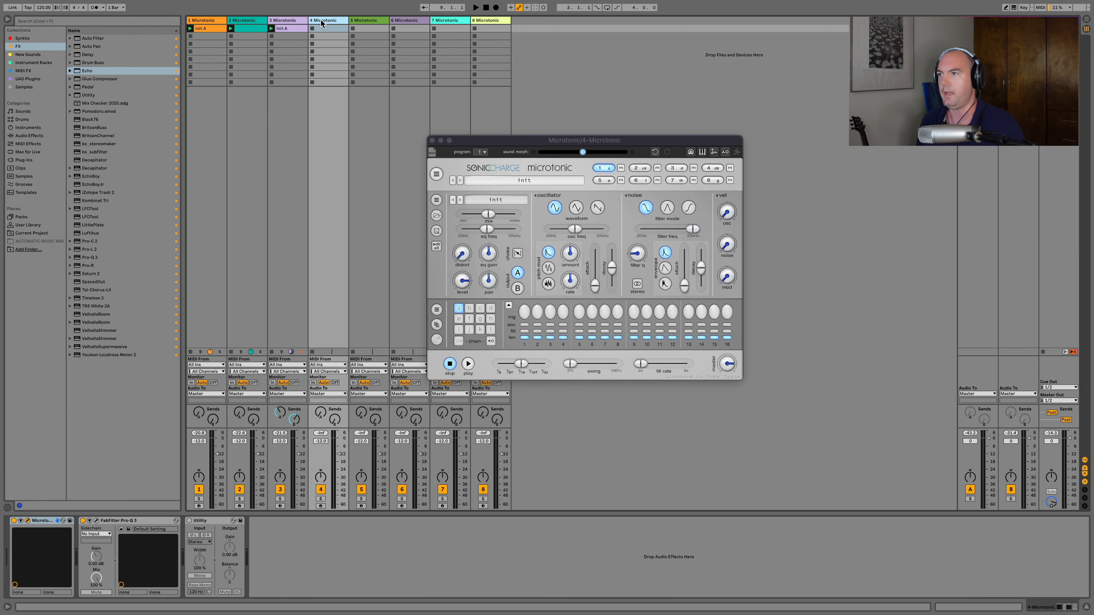
drag(495, 137, 476, 137)
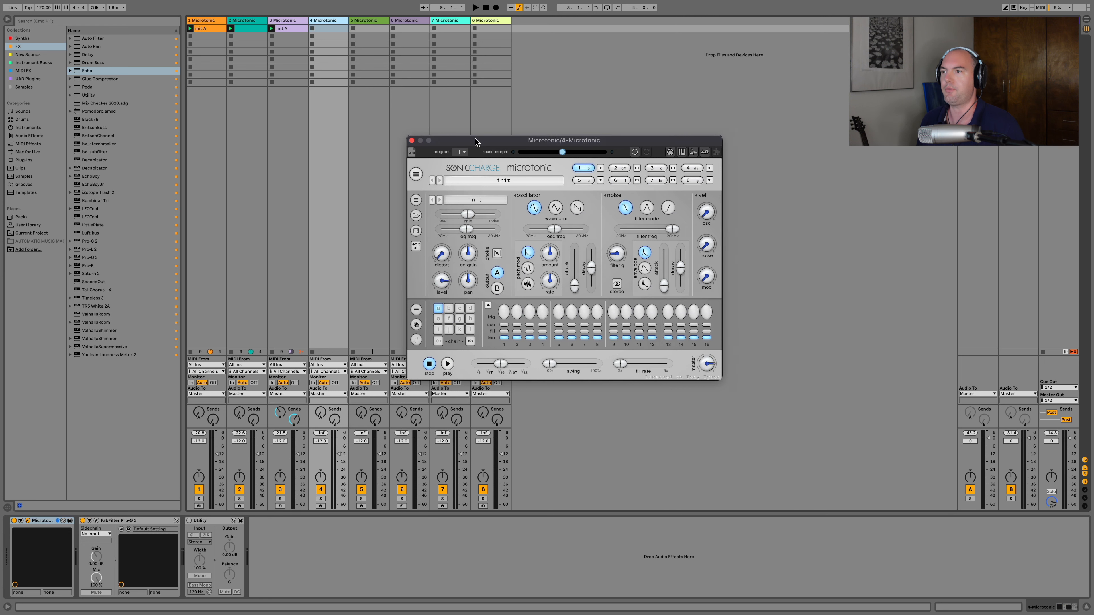
click(416, 175)
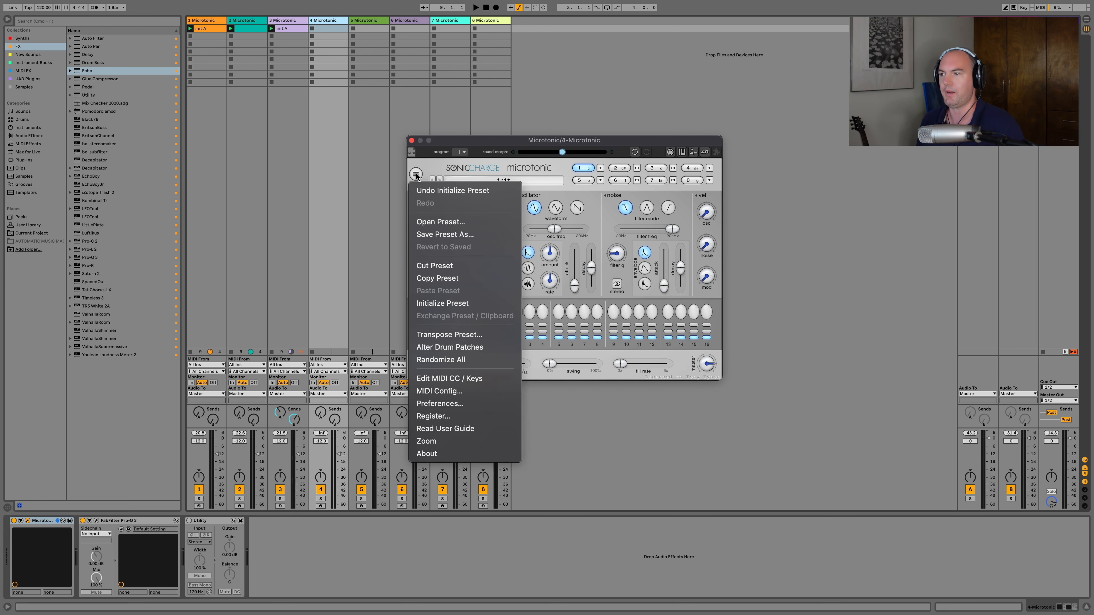
click(451, 361)
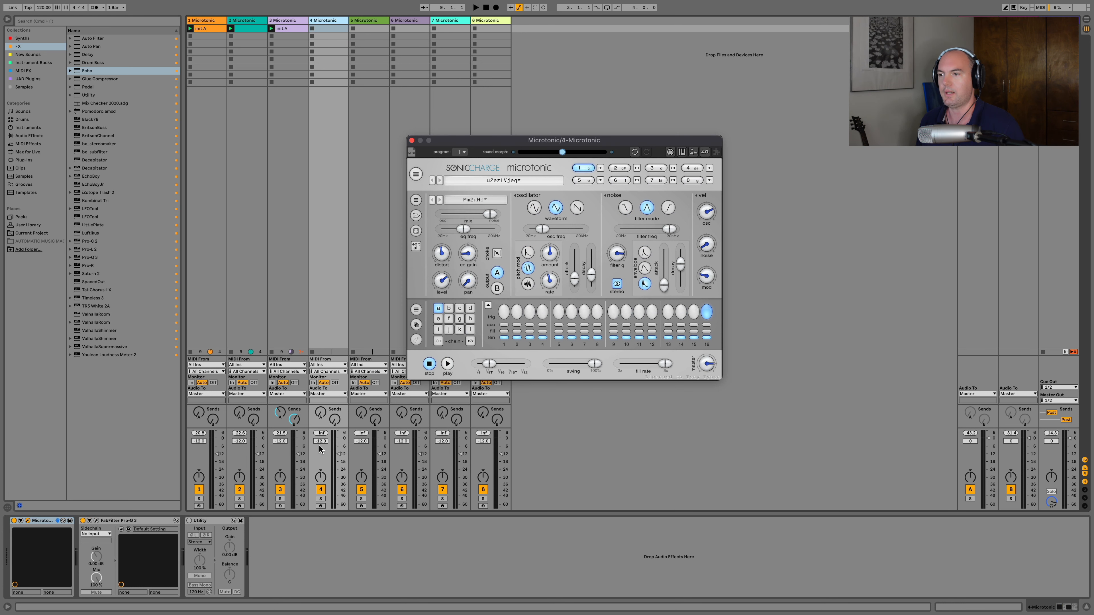
Step: Play track 4's randomized pattern with the other tracks and lower the track's volume
drag(338, 461, 339, 465)
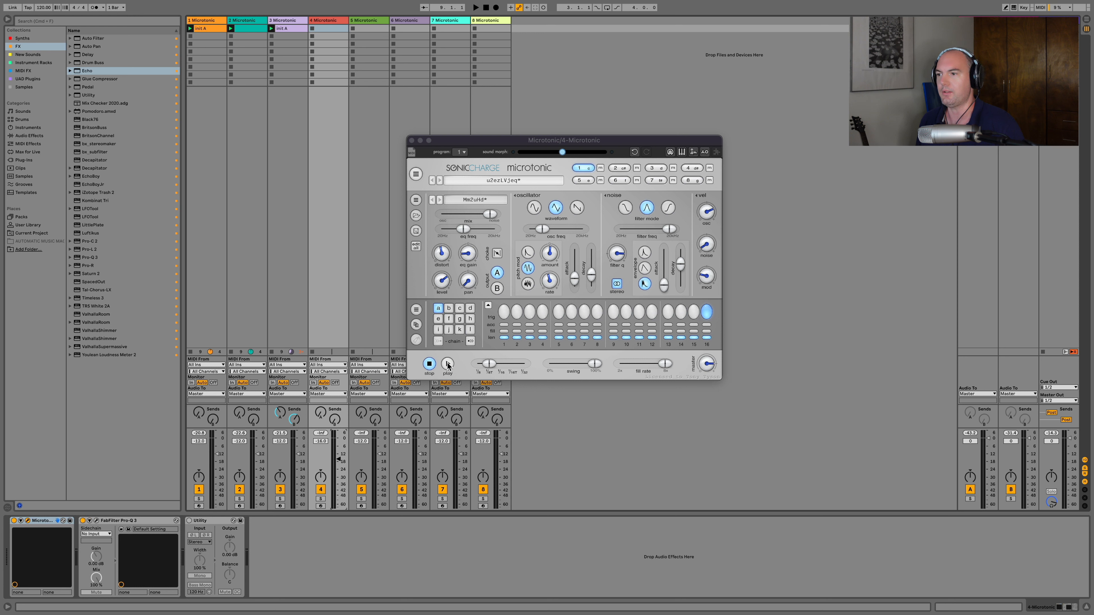
click(448, 364)
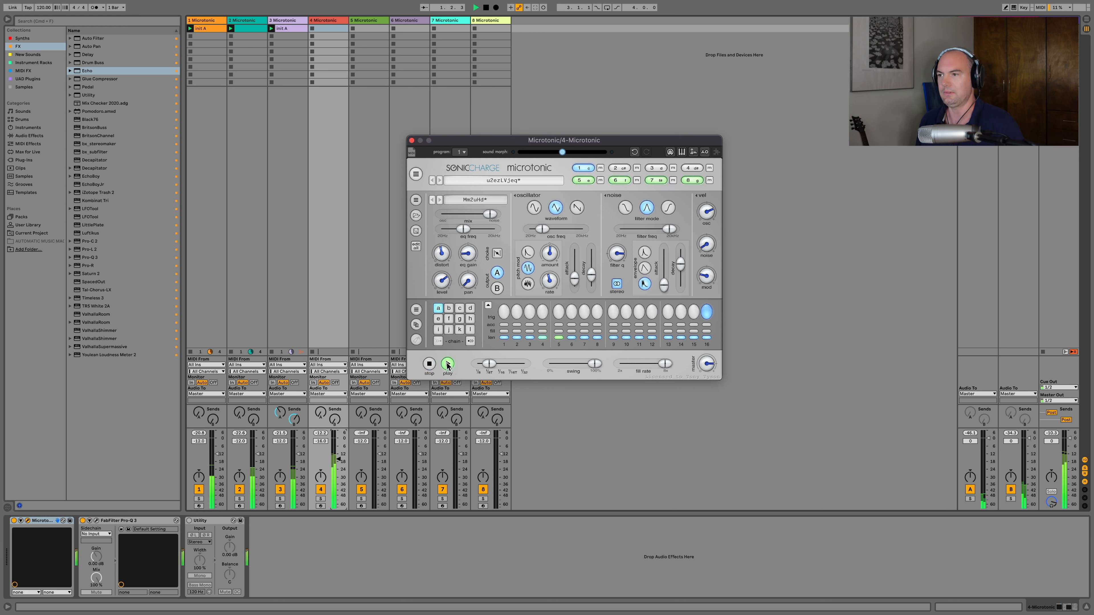
mouse_move(338, 460)
mouse_down()
mouse_move(338, 485)
mouse_move(336, 471)
mouse_up()
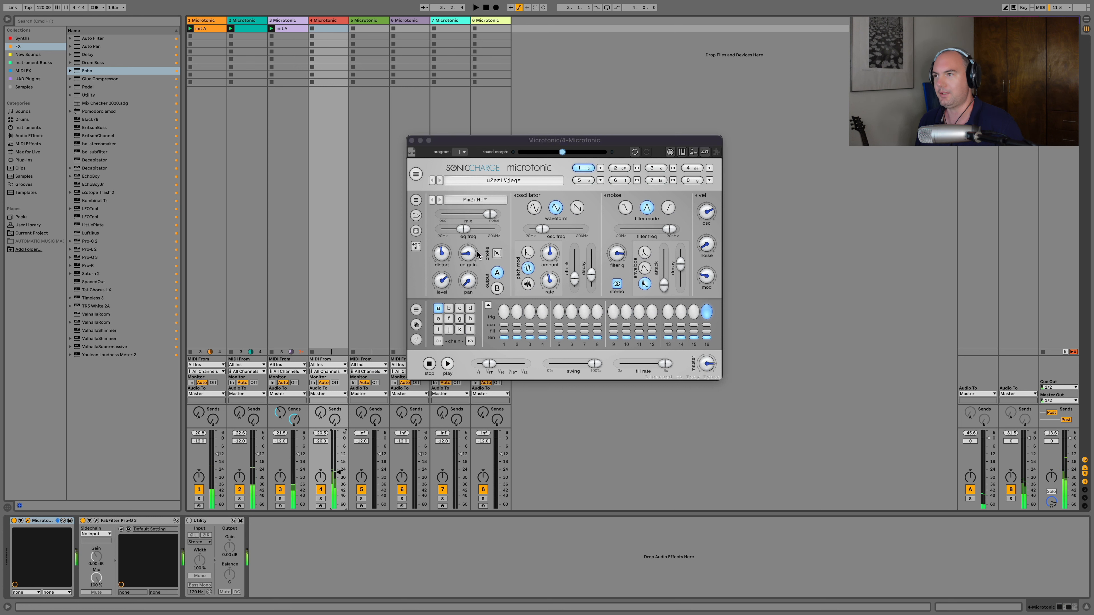
drag(455, 144, 454, 140)
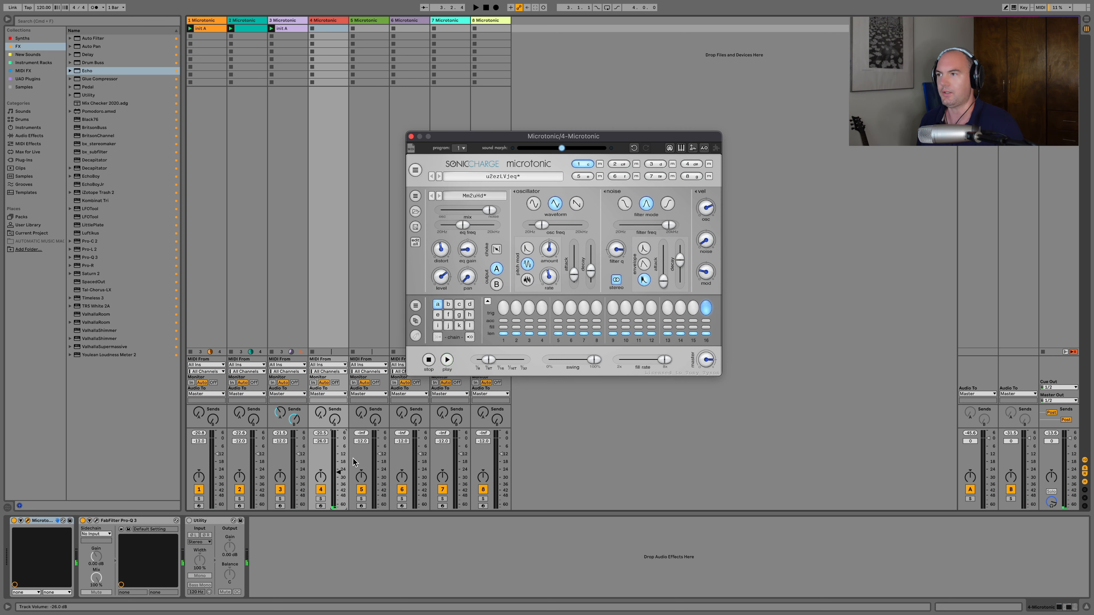
click(446, 360)
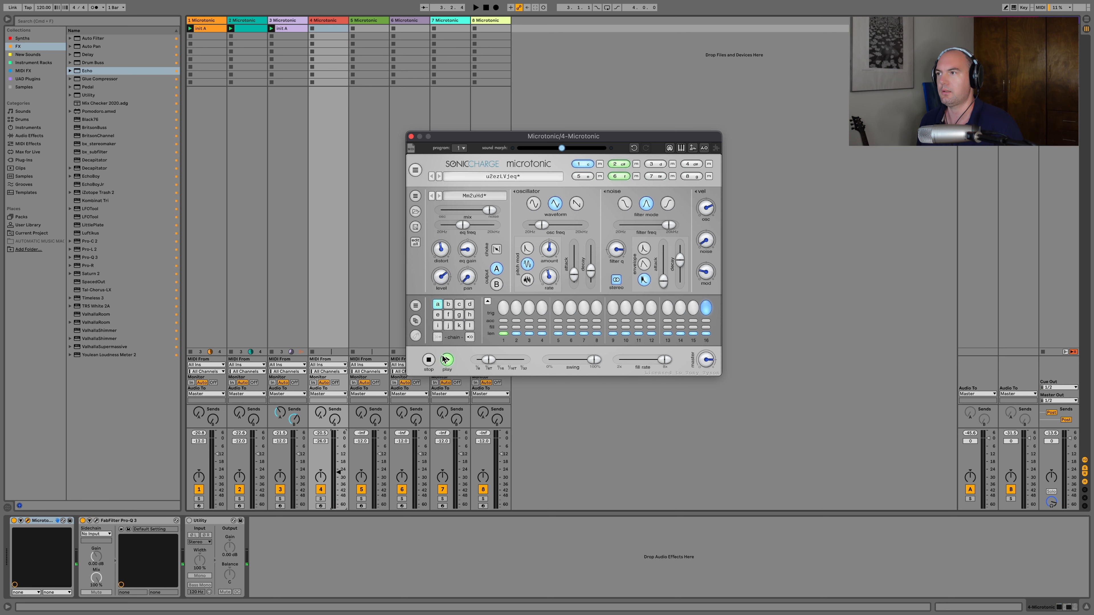
Step: Insert ValhallaRoom after Microtonic on track 4 and set its depth to 68.2% and decay to 9.14 s
drag(96, 314, 101, 406)
drag(95, 490, 86, 559)
click(597, 254)
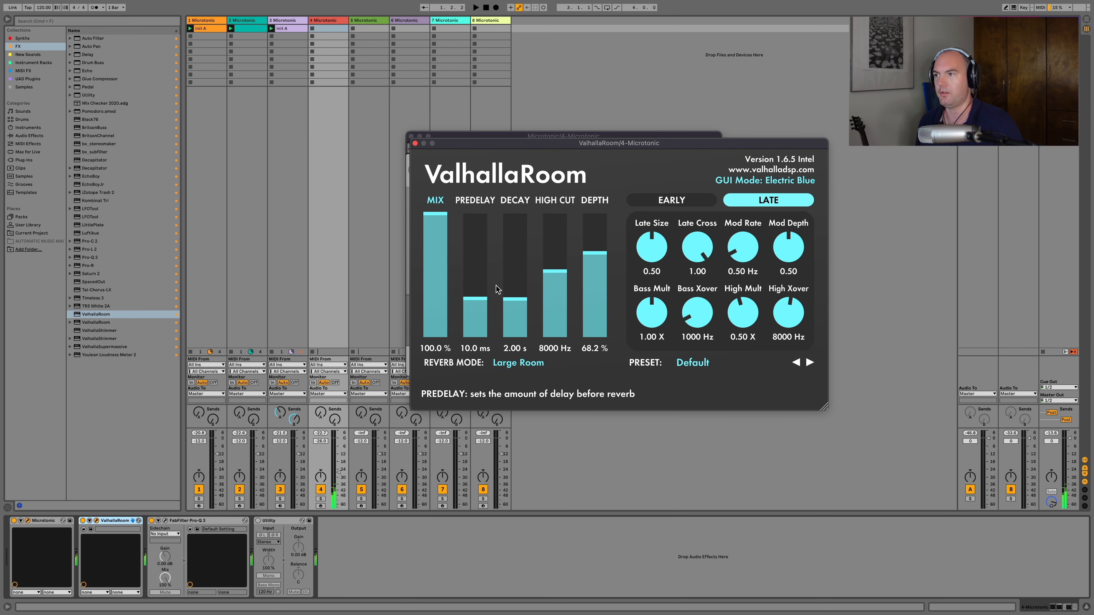
drag(511, 285, 512, 277)
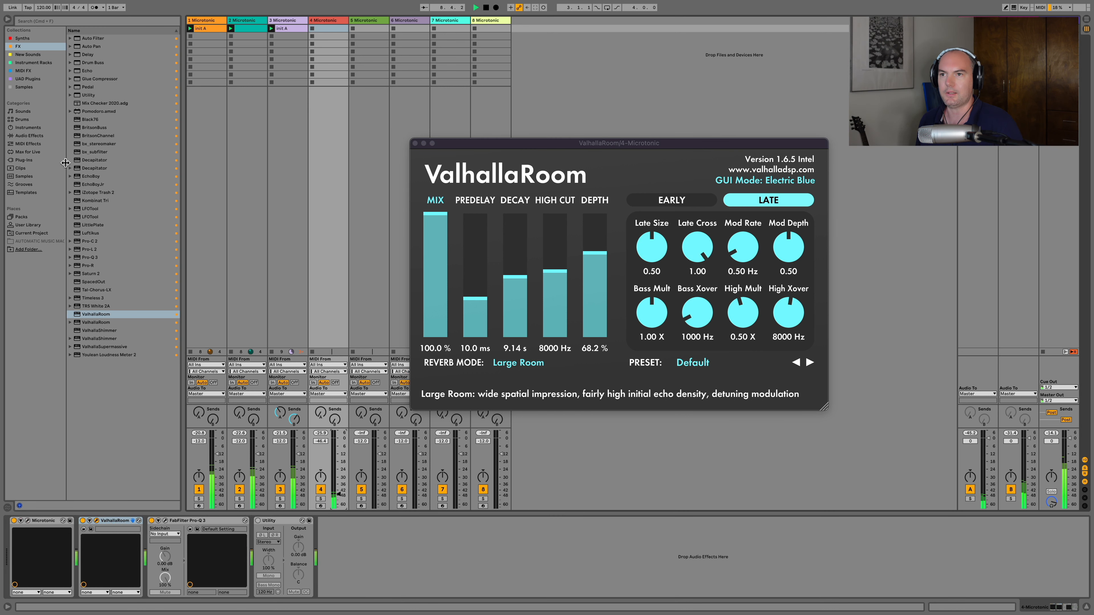
Step: Insert LFOTool before Utility on track 4 and close the LFOTool and ValhallaRoom windows
drag(90, 209, 383, 556)
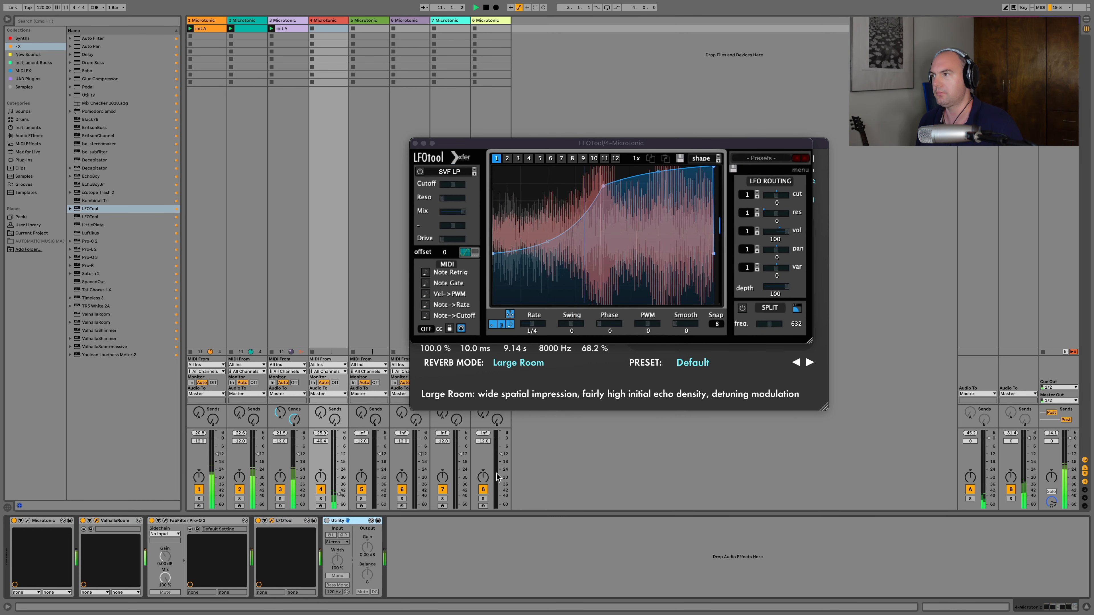
click(415, 143)
click(414, 143)
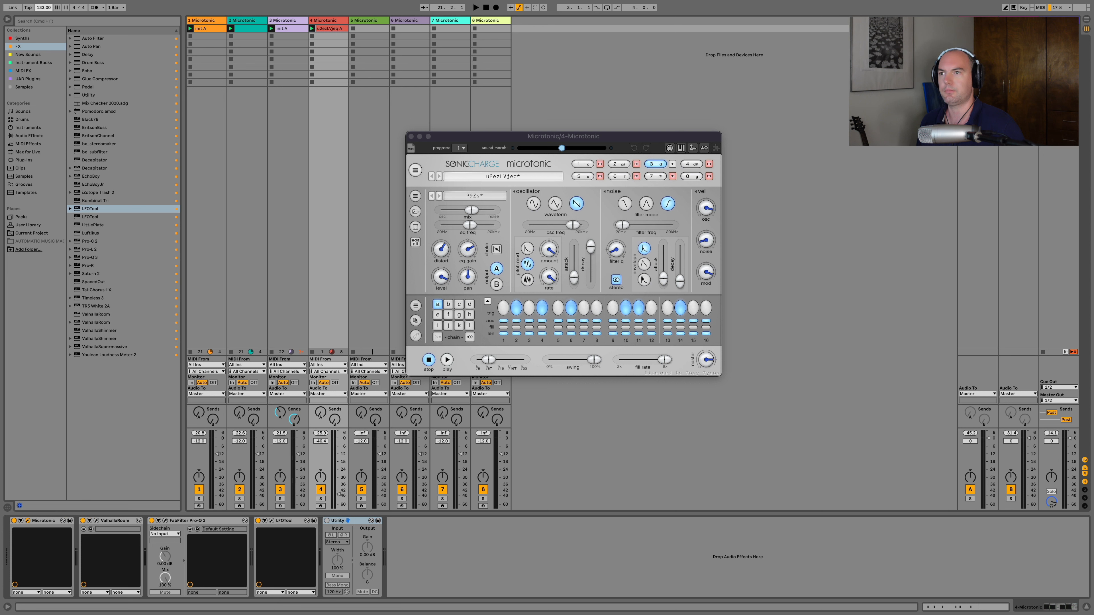
Step: Play the loop and set track 4's volume to -47.5 dB
key(space)
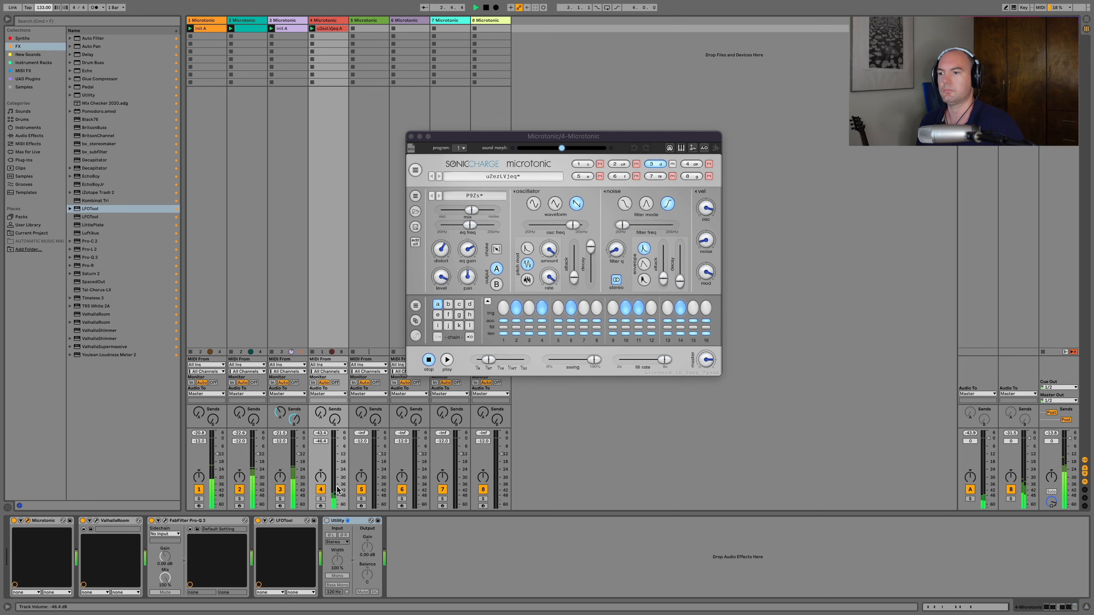
drag(338, 495, 339, 496)
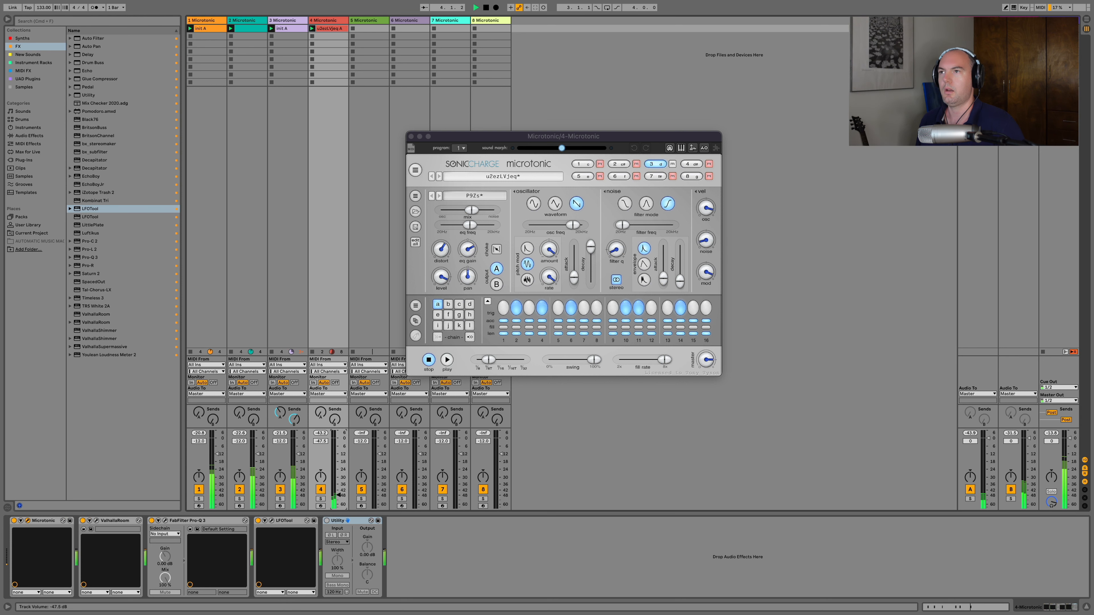
Step: Open track 5's Microtonic, randomize its entire preset and start playback
click(366, 21)
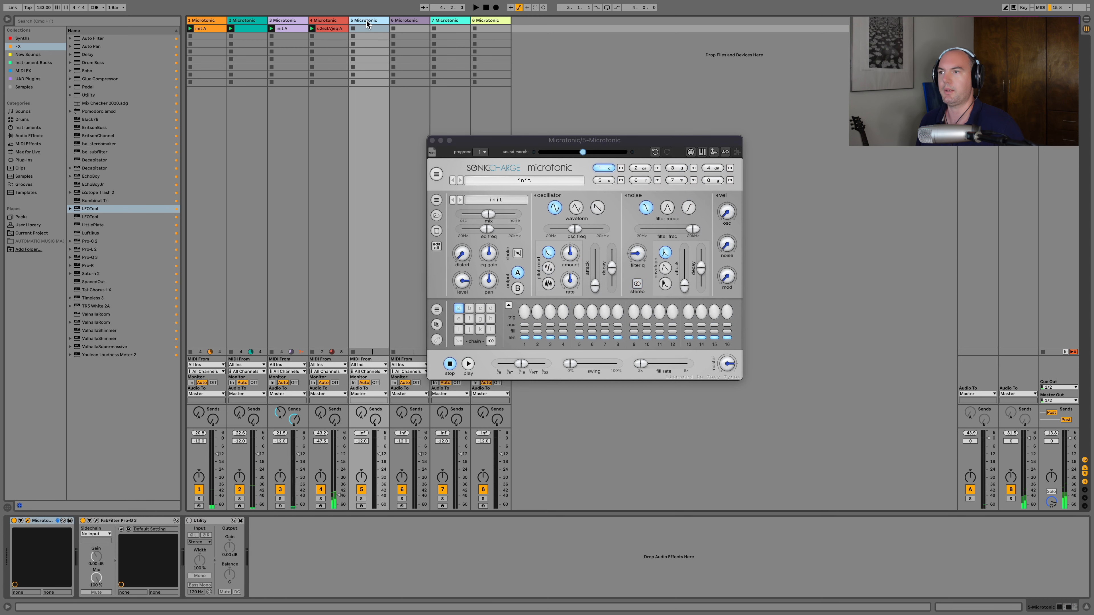
click(435, 177)
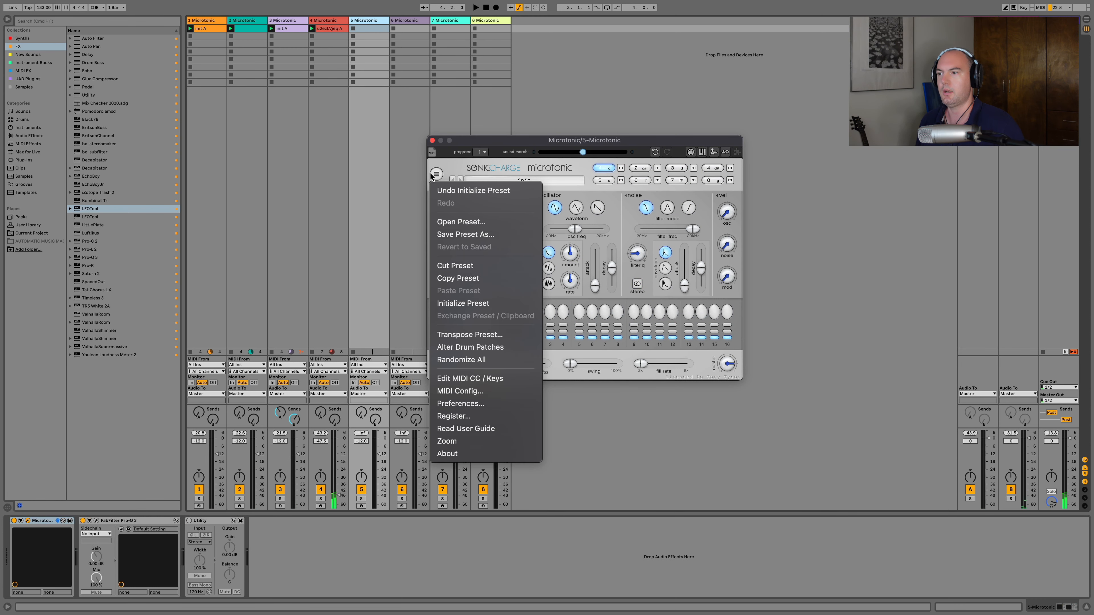
click(461, 361)
key(space)
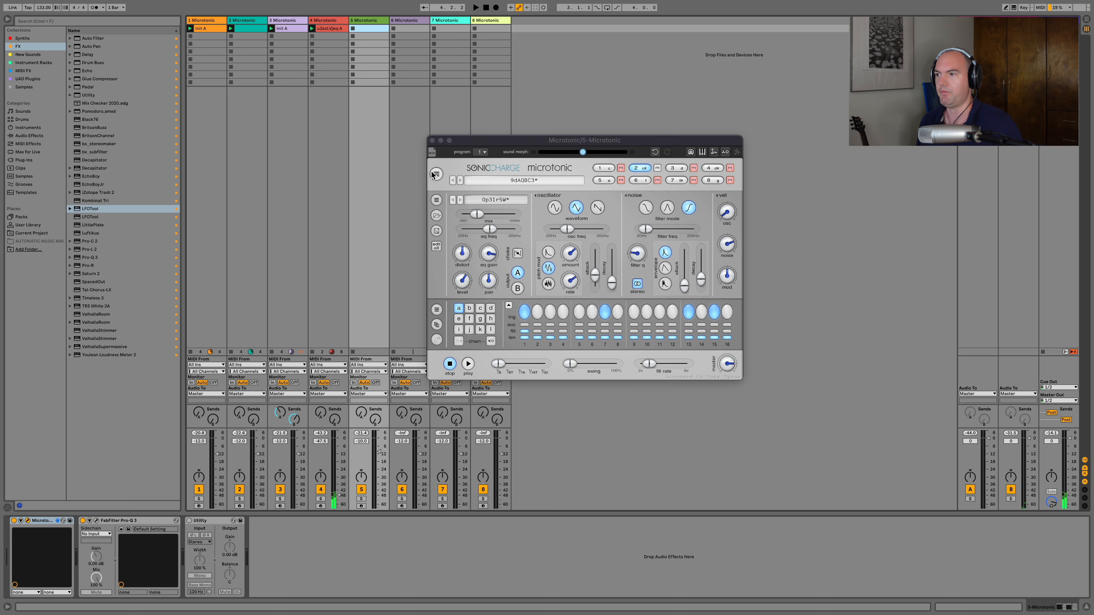
Step: Randomize track 5's whole preset again, solo the track and play its pattern
click(433, 174)
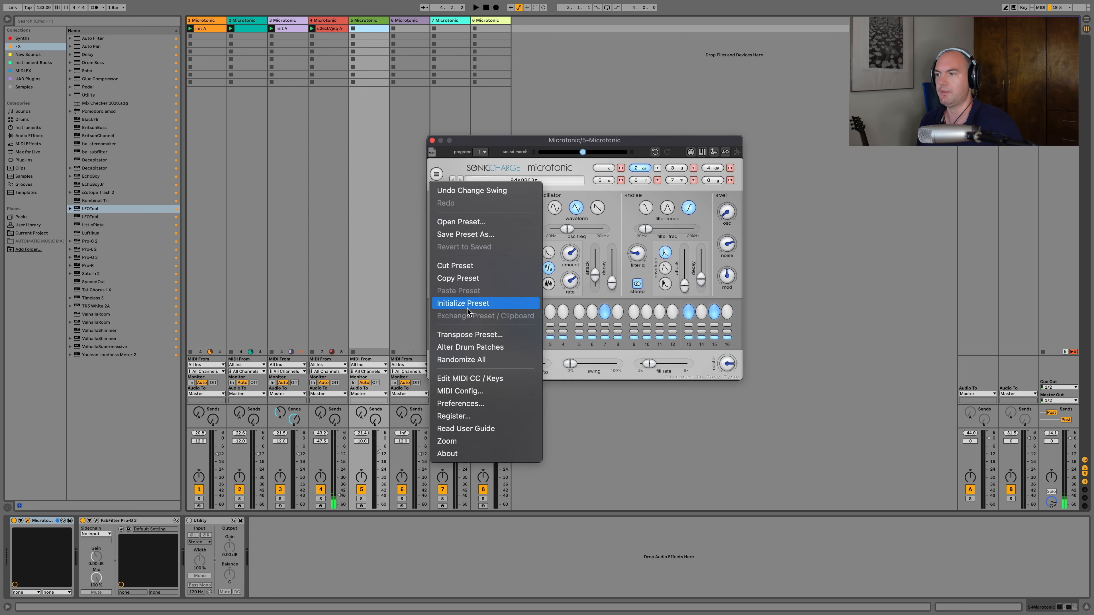
click(473, 363)
click(361, 499)
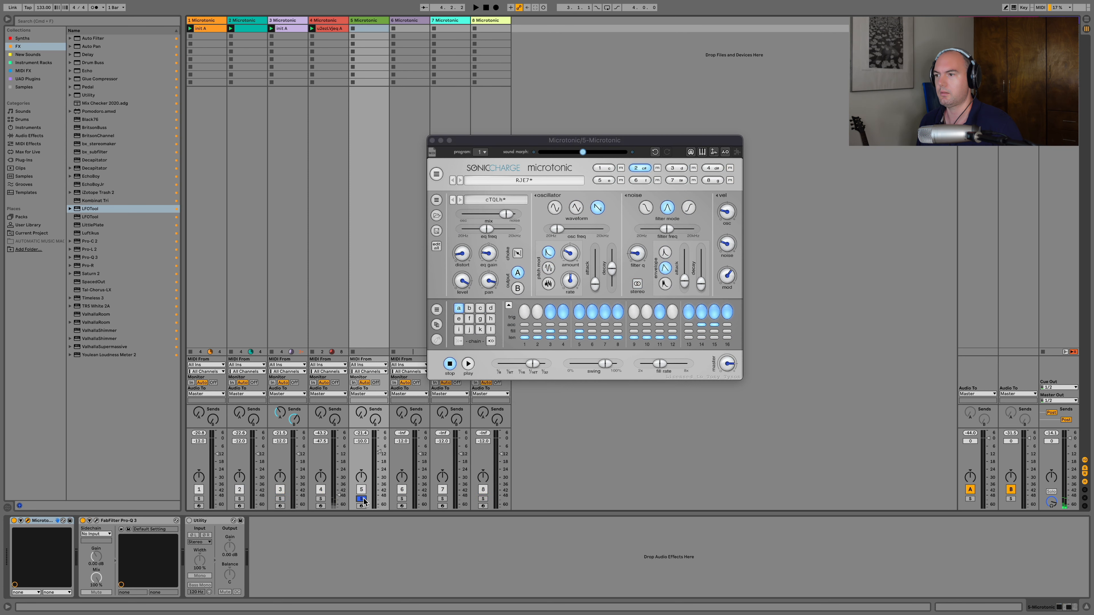
key(space)
click(468, 365)
key(space)
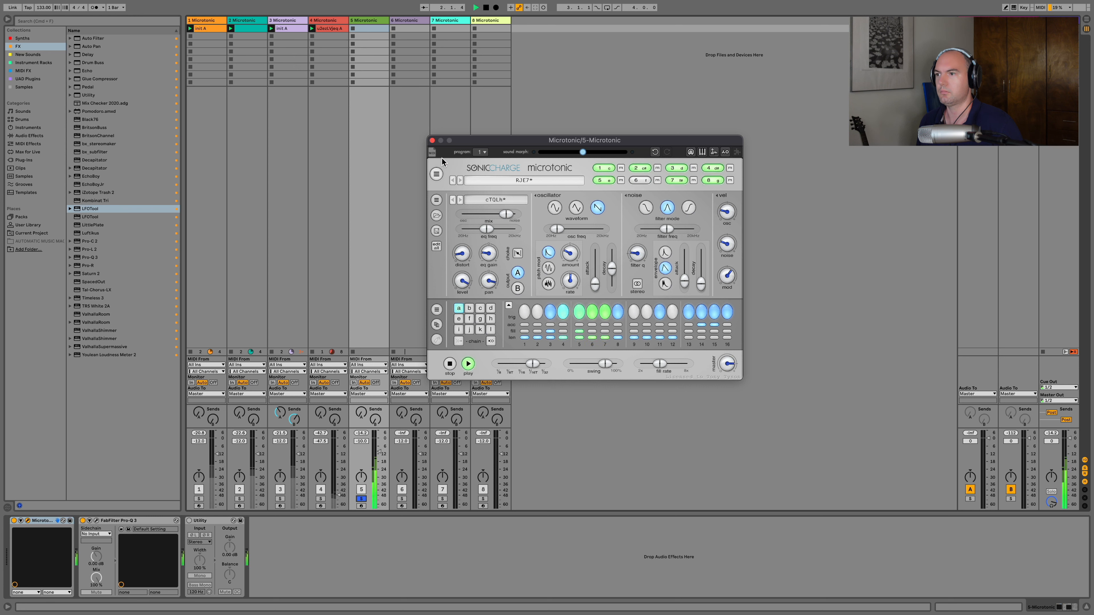
Step: Generate another fully random preset on track 5 and compare it within the mix and soloed
click(436, 173)
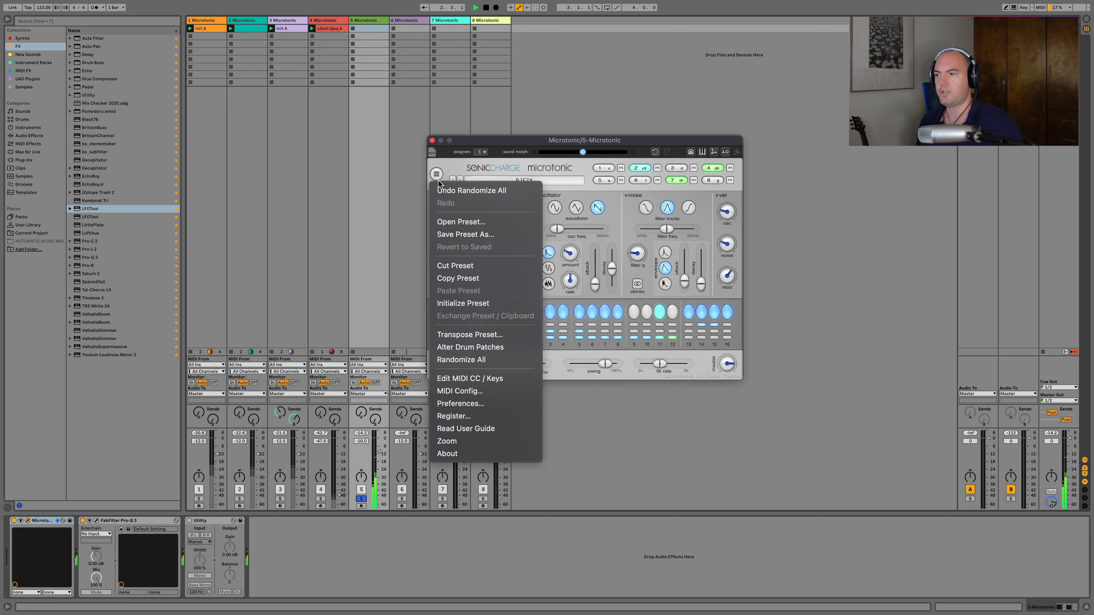
click(469, 362)
click(362, 499)
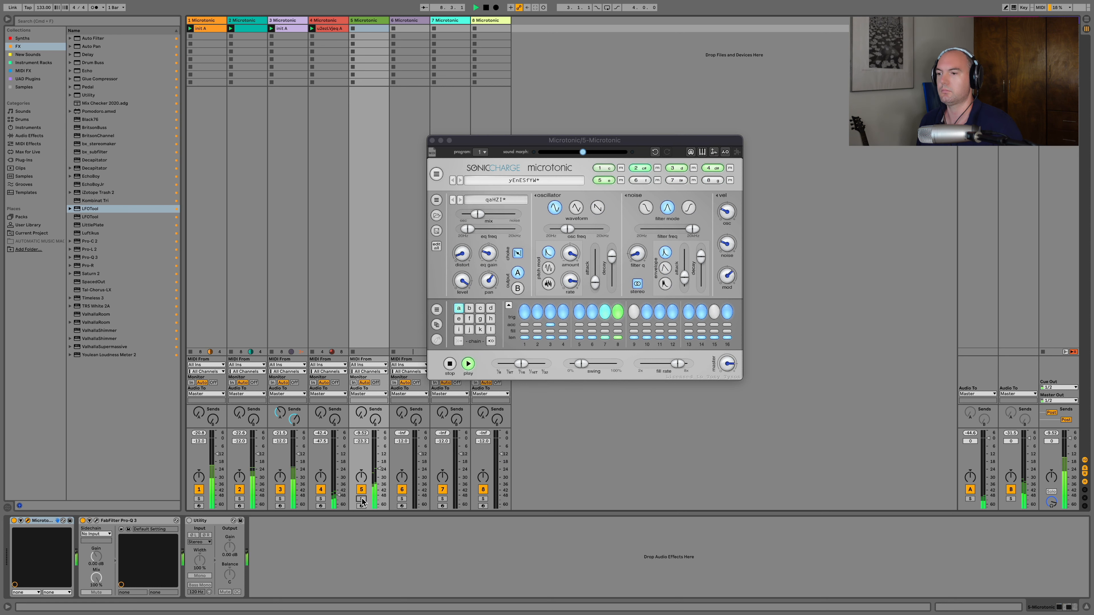
click(362, 500)
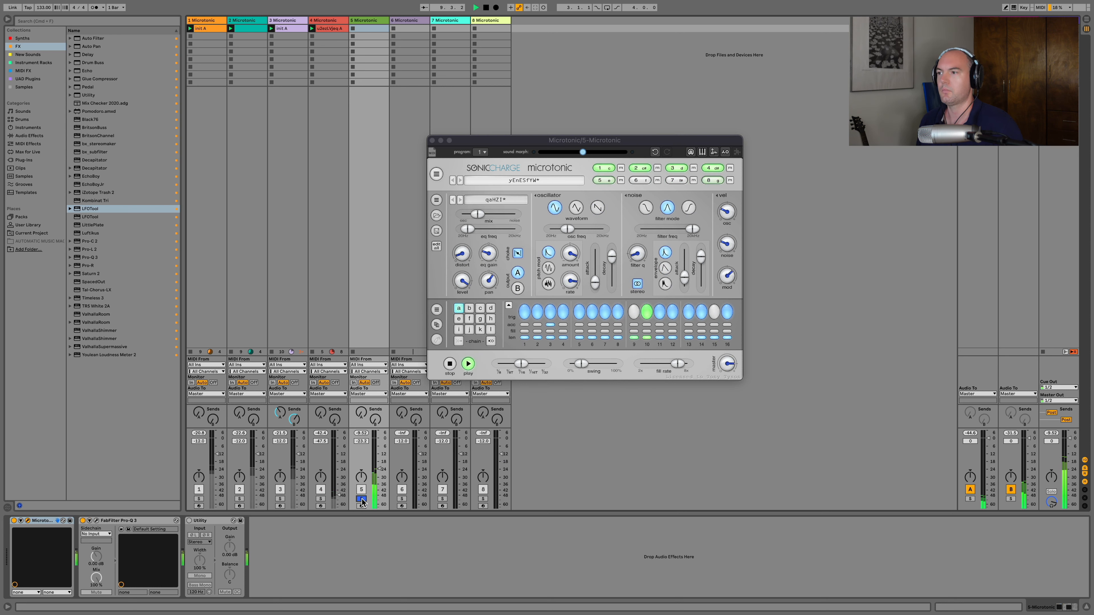
Step: Isolate drum channel 1 and channel 2 in turn in track 5's Microtonic, keeping only channel 2 audible
super+click(621, 168)
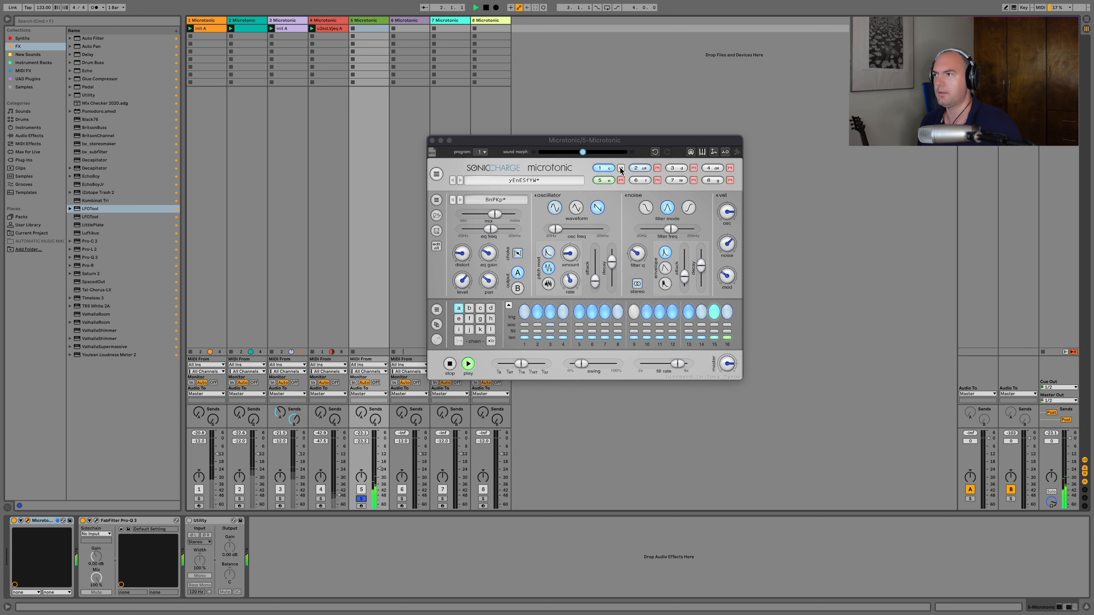
super+click(658, 168)
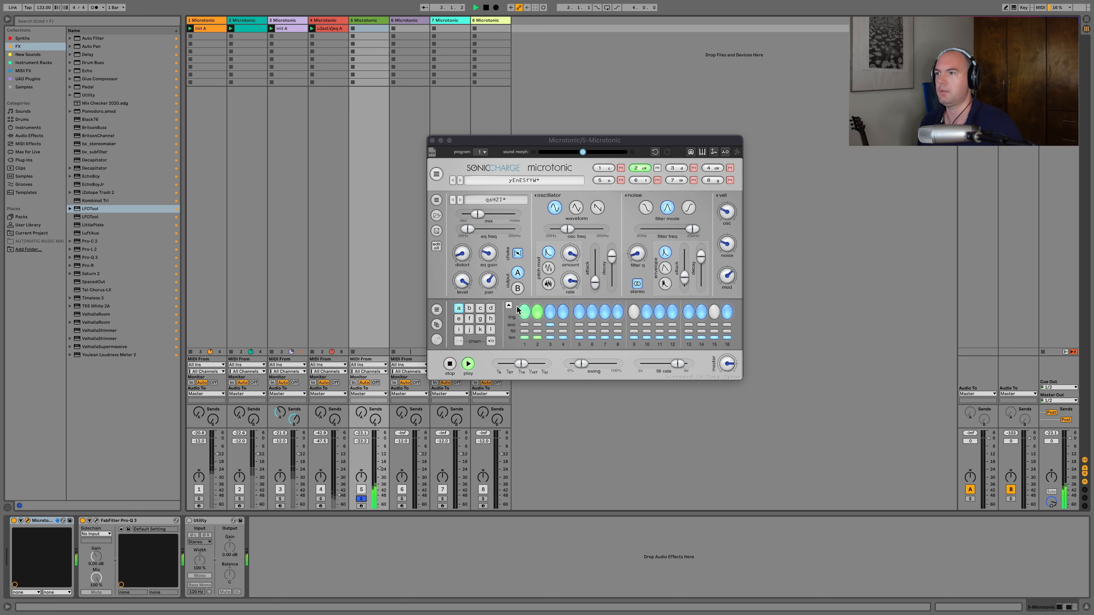
Step: Reset drum channel 2's pan to center, set the swing to 0% in track 5's Microtonic, and stop playback
double_click(485, 282)
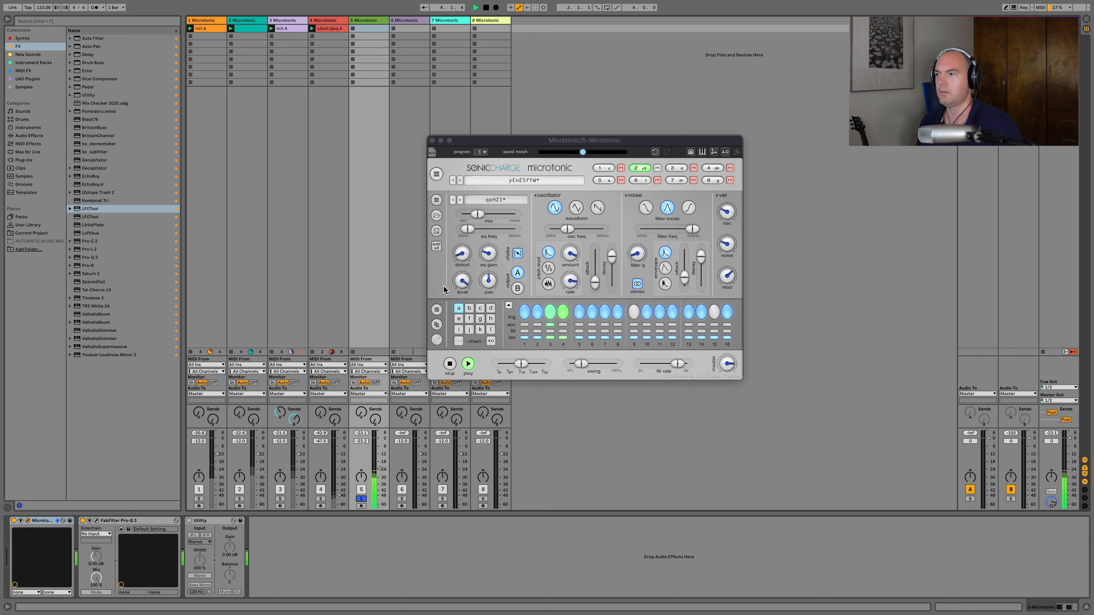
drag(583, 365, 534, 363)
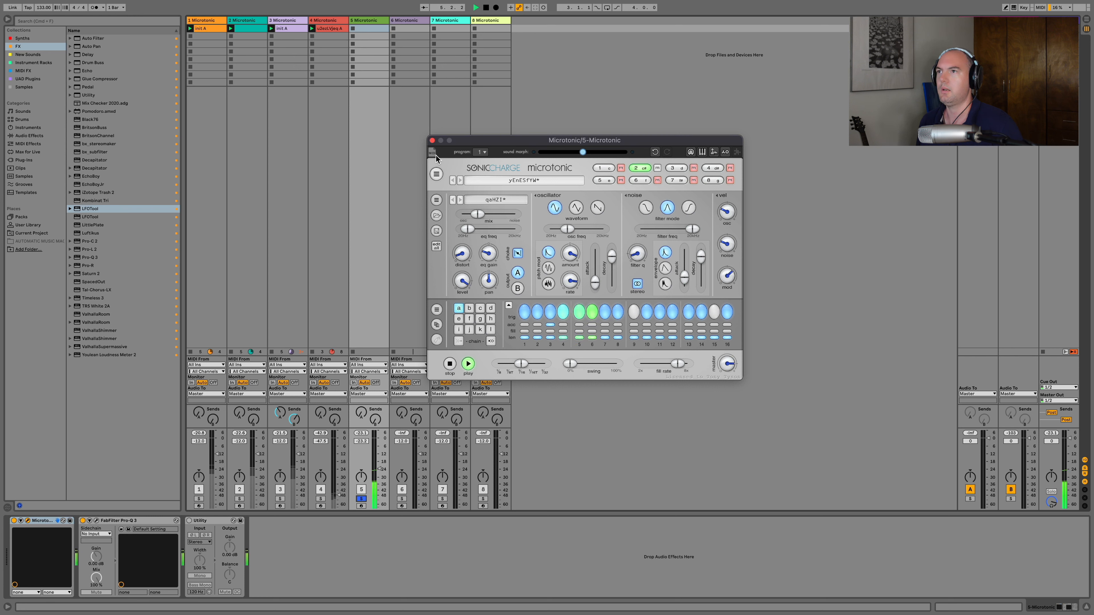
key(space)
Step: Place track 5's Microtonic pattern in its first clip slot, unsolo the track and launch the clip with the mix
drag(431, 154, 359, 27)
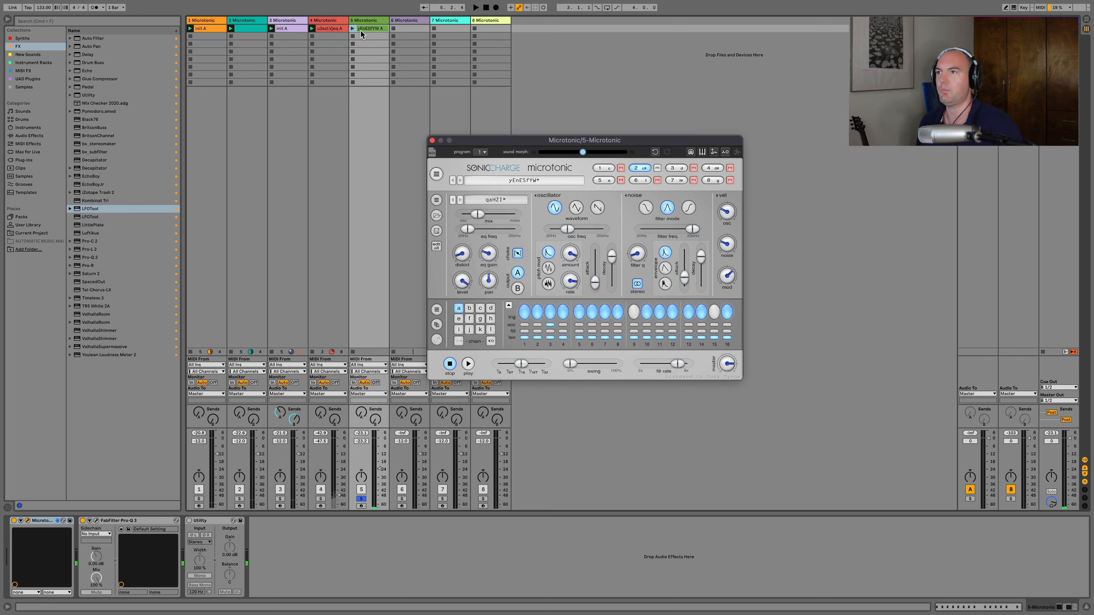
click(431, 140)
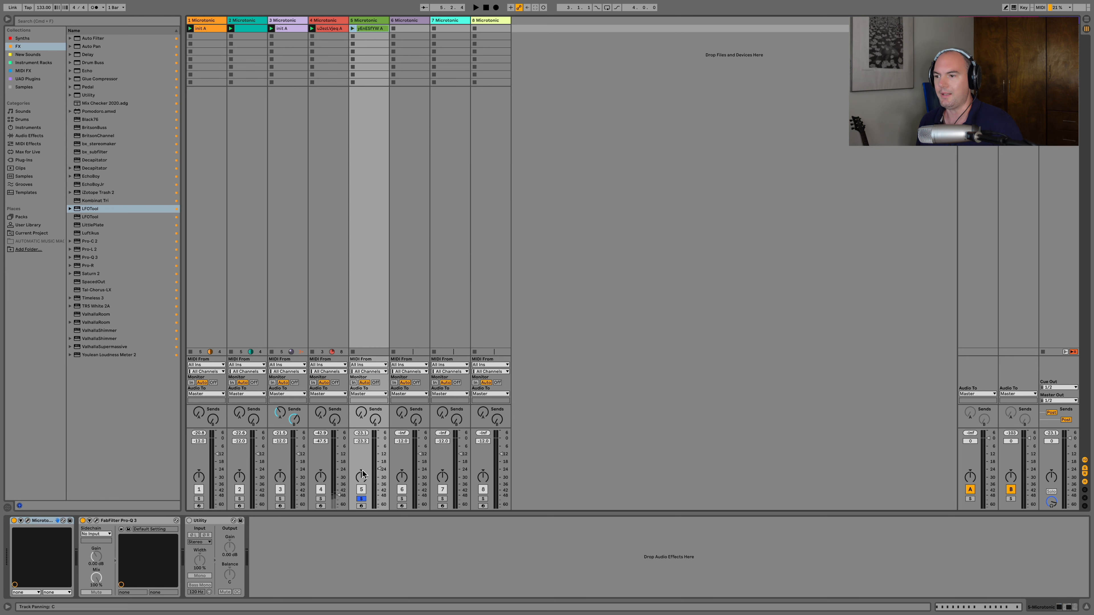
click(360, 499)
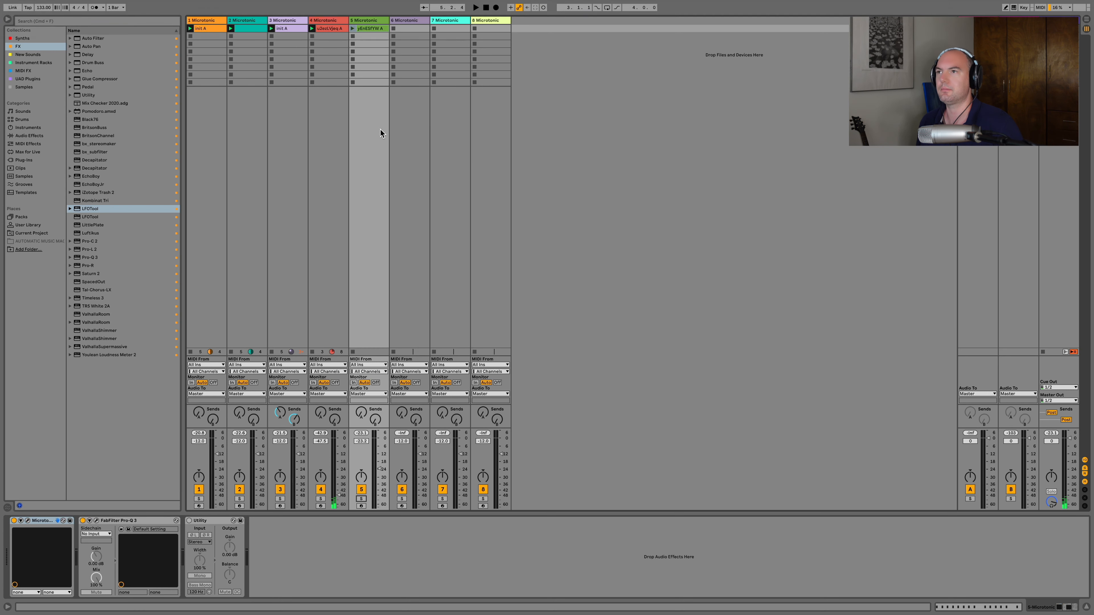
click(351, 28)
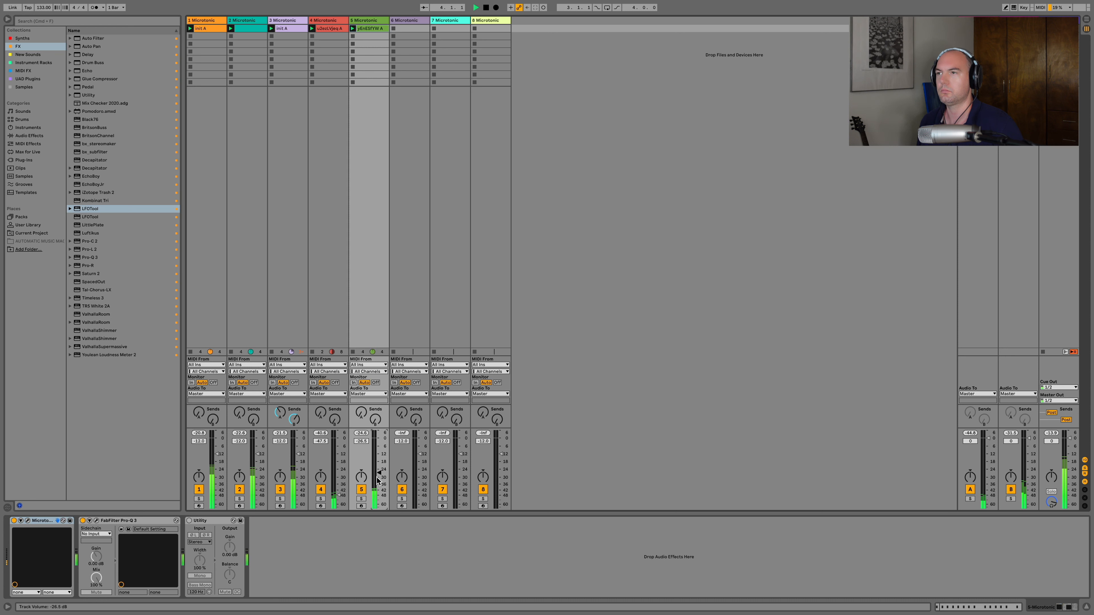
Step: Open track 6's Microtonic, randomize its entire preset, solo the track and play its pattern
click(413, 21)
click(436, 174)
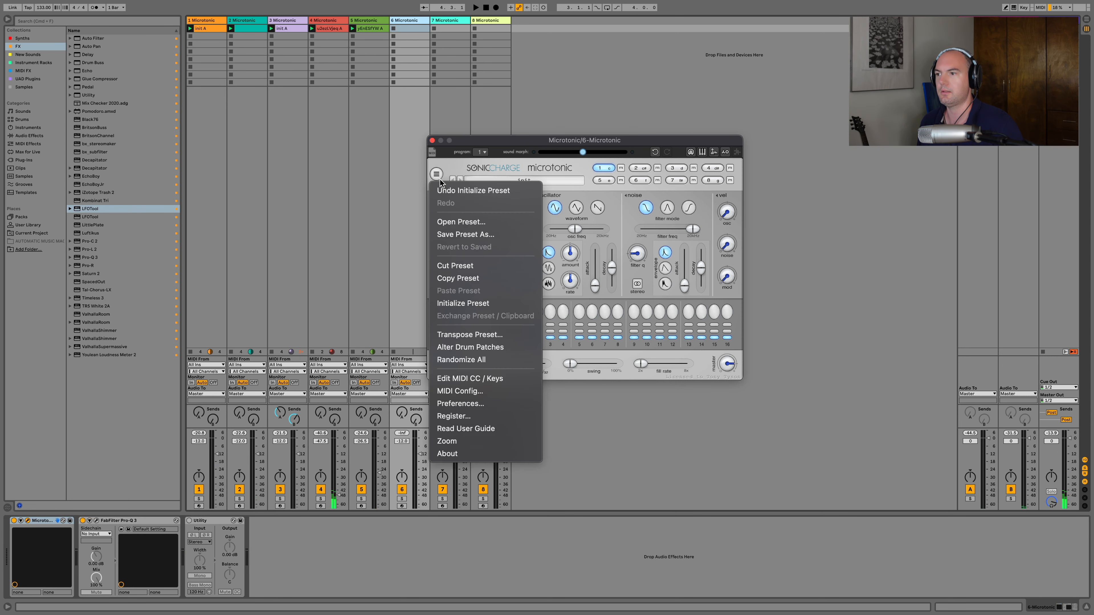
click(469, 360)
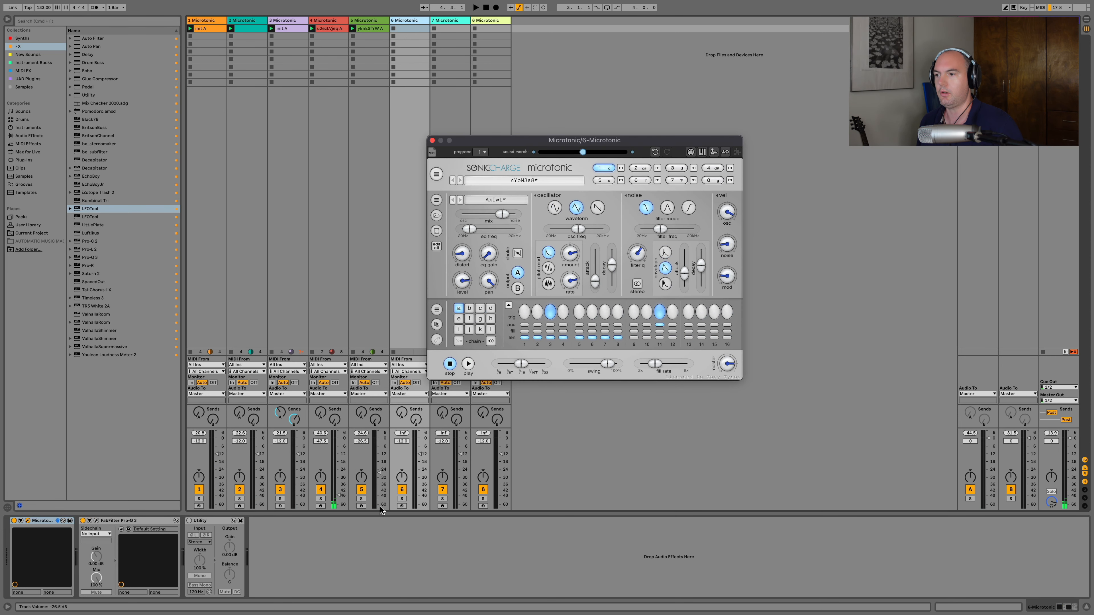
click(402, 499)
click(467, 363)
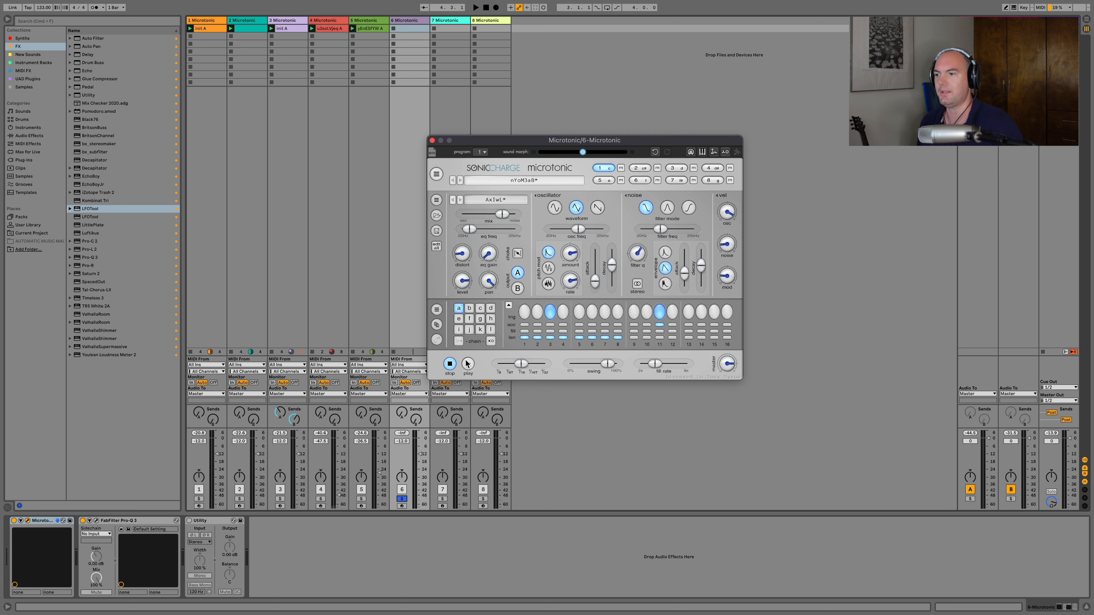
Step: Audition track 6's pattern with only drum channel 2 audible, place it in the track's first clip slot and launch it
click(469, 363)
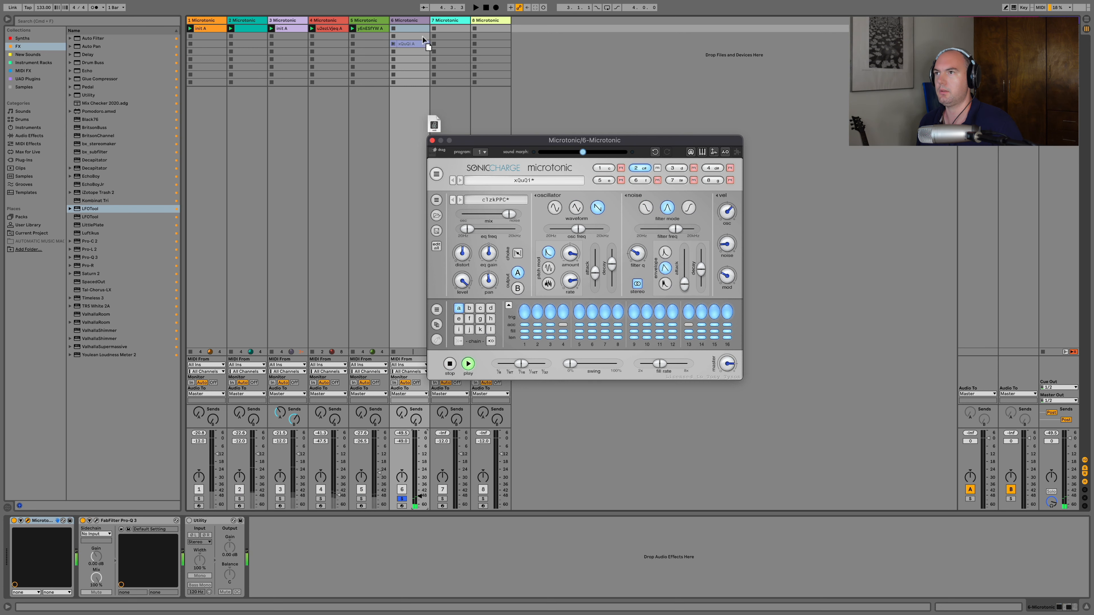
drag(425, 41, 419, 26)
click(393, 28)
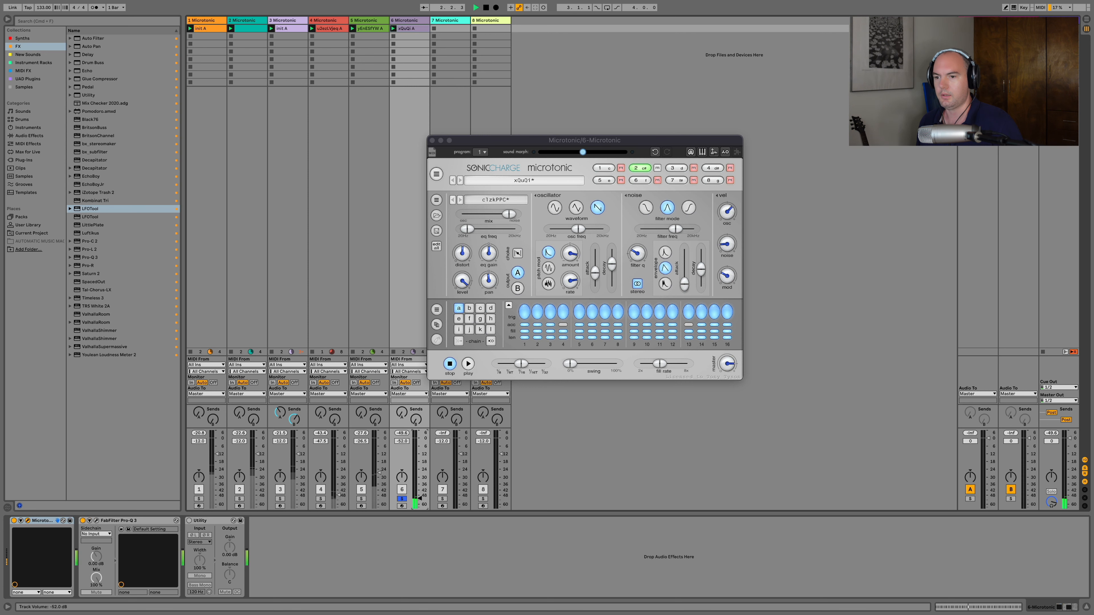
Step: Add a low-cut band at about 104 Hz in track 6's Pro-Q 3 and insert LFOTool after the EQ
click(97, 520)
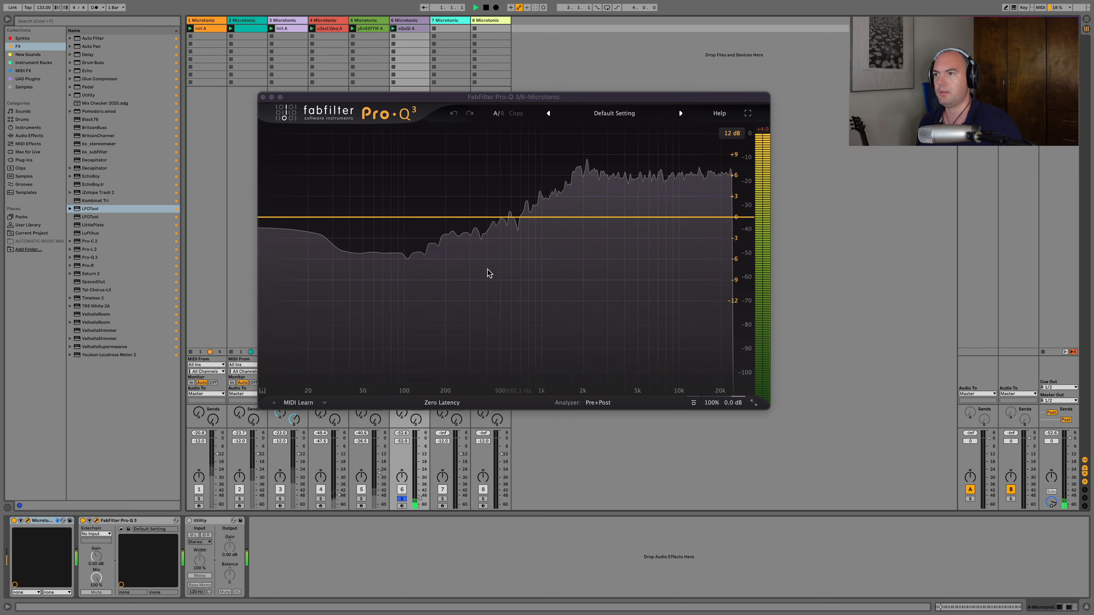
click(405, 217)
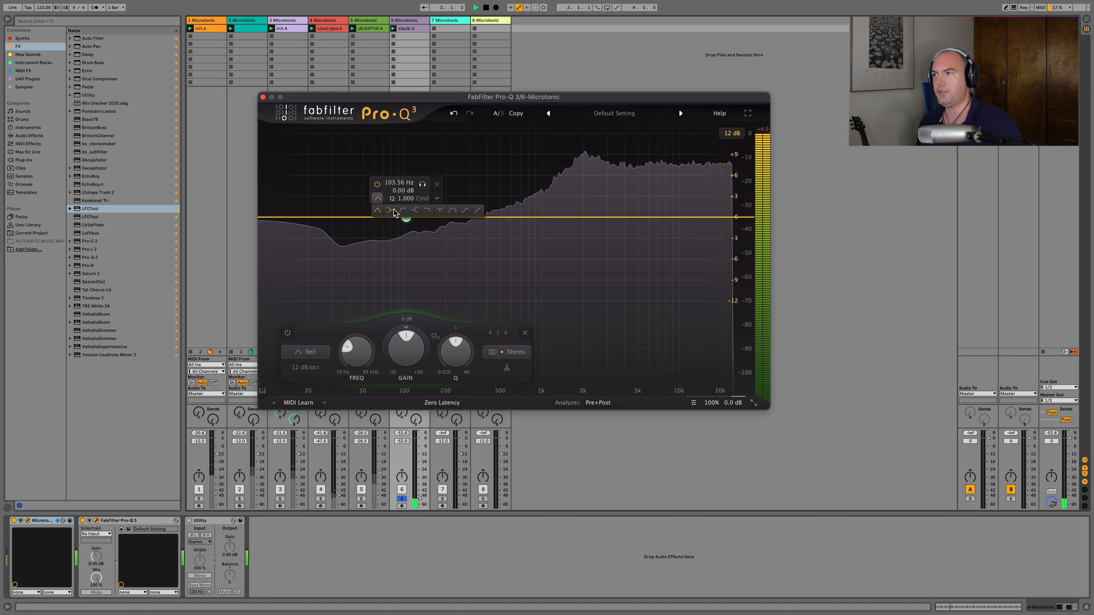
click(402, 210)
click(619, 216)
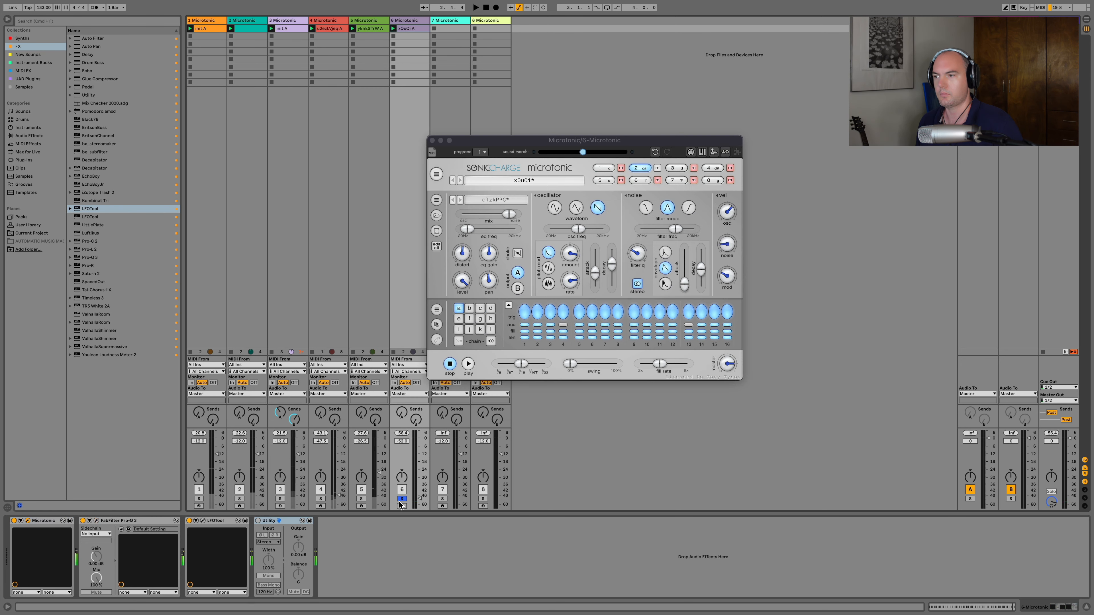
Step: Unsolo track 6, play it within the full mix and close its Microtonic window
click(402, 499)
key(space)
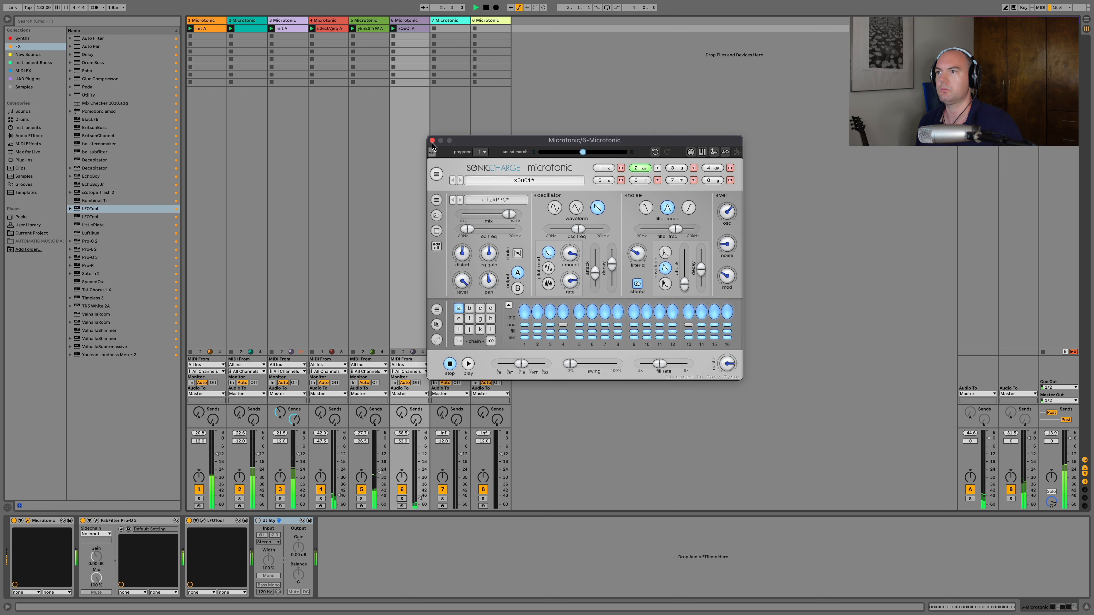
click(433, 108)
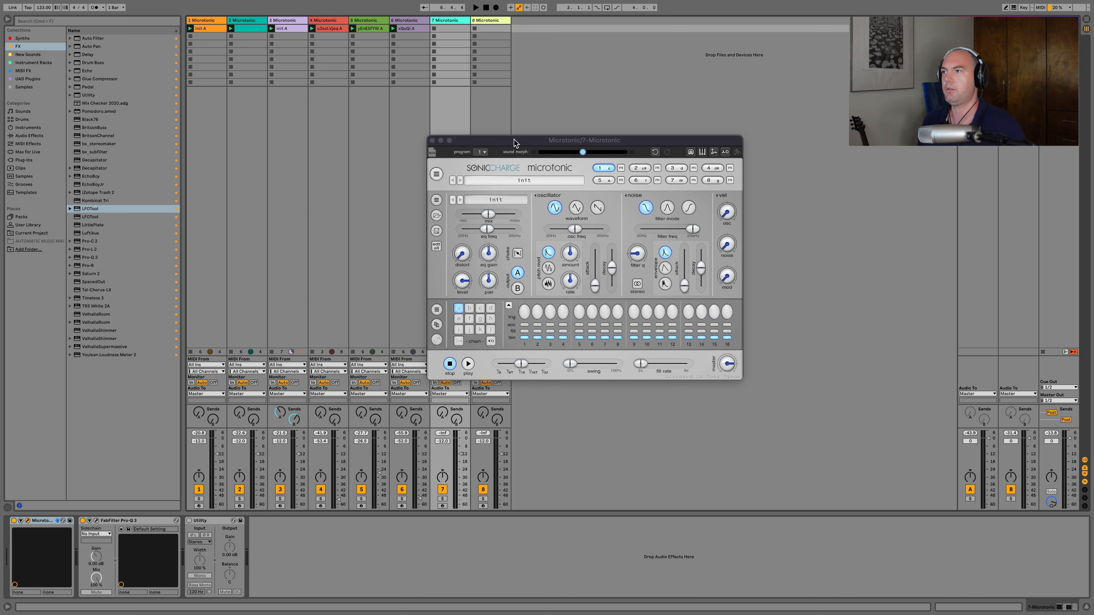
Step: Randomize the entire preset of track 7's Microtonic, solo the track and start its pattern
drag(514, 140, 502, 129)
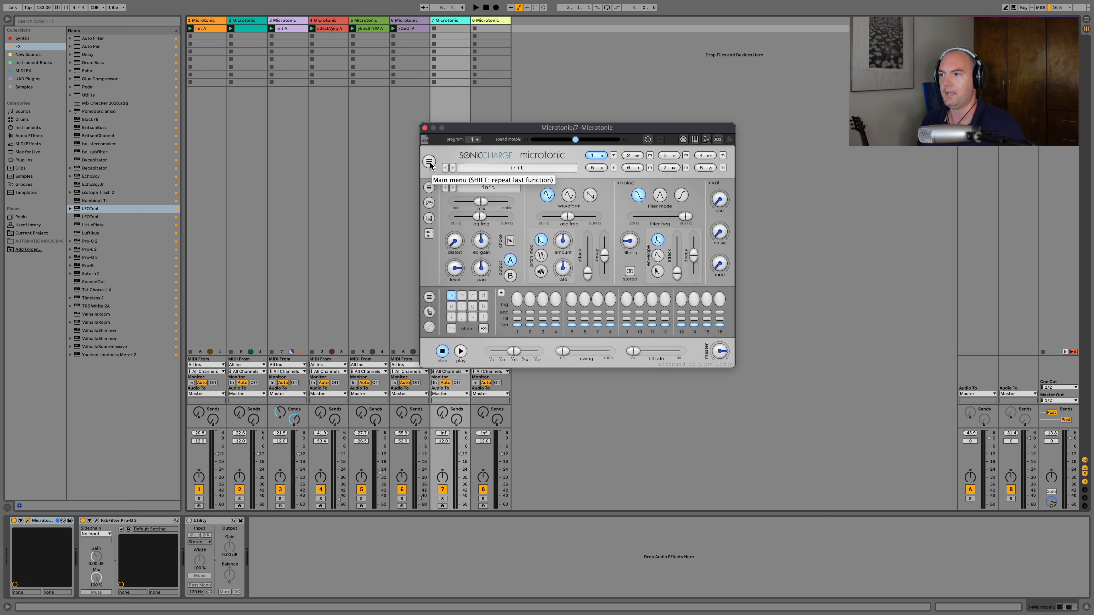
click(430, 162)
click(465, 347)
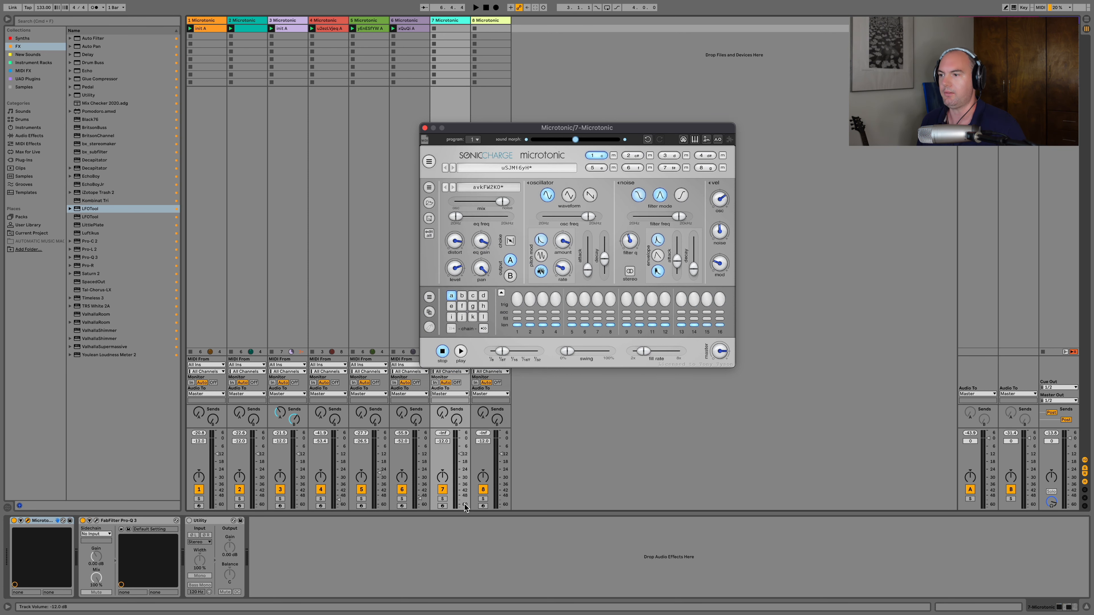
click(443, 499)
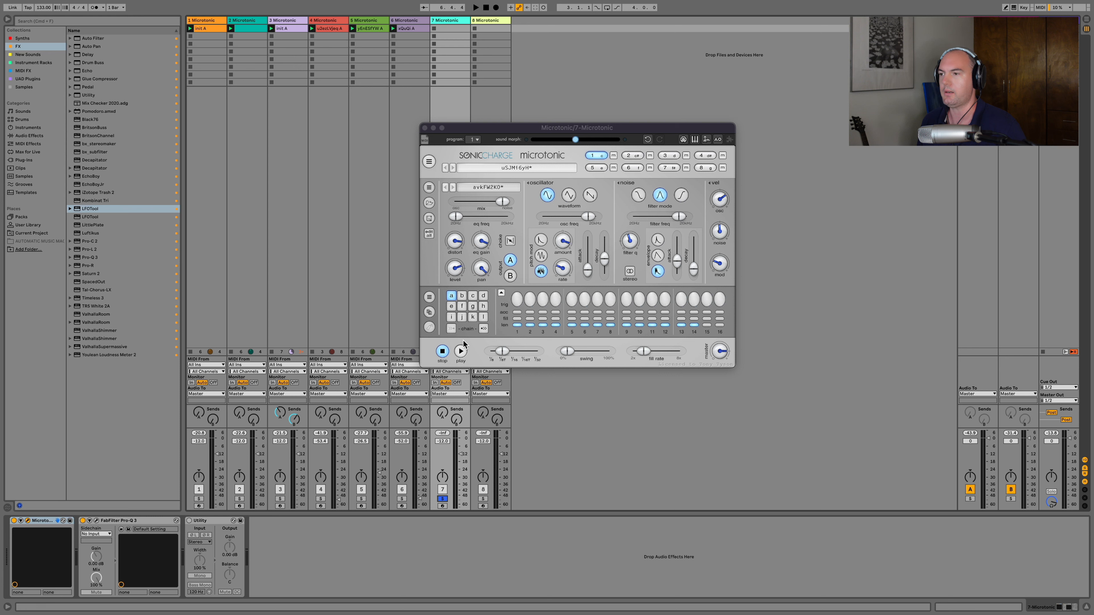
click(461, 352)
Step: Set track 7's volume to about -11.4 dB while auditioning its soloed pattern, and stop playback
click(459, 465)
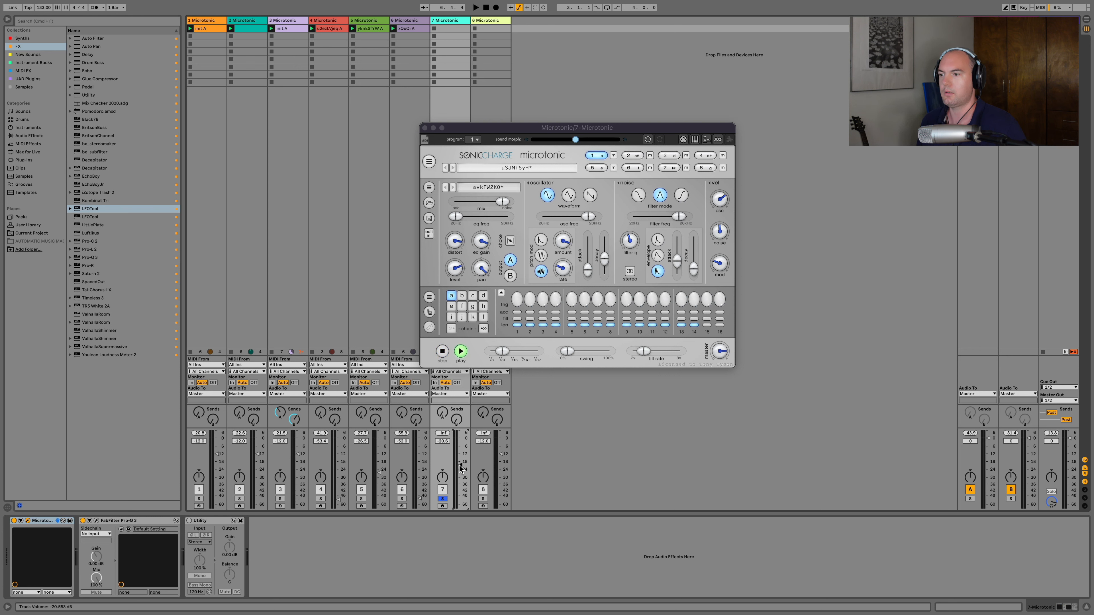
key(space)
drag(460, 465, 460, 455)
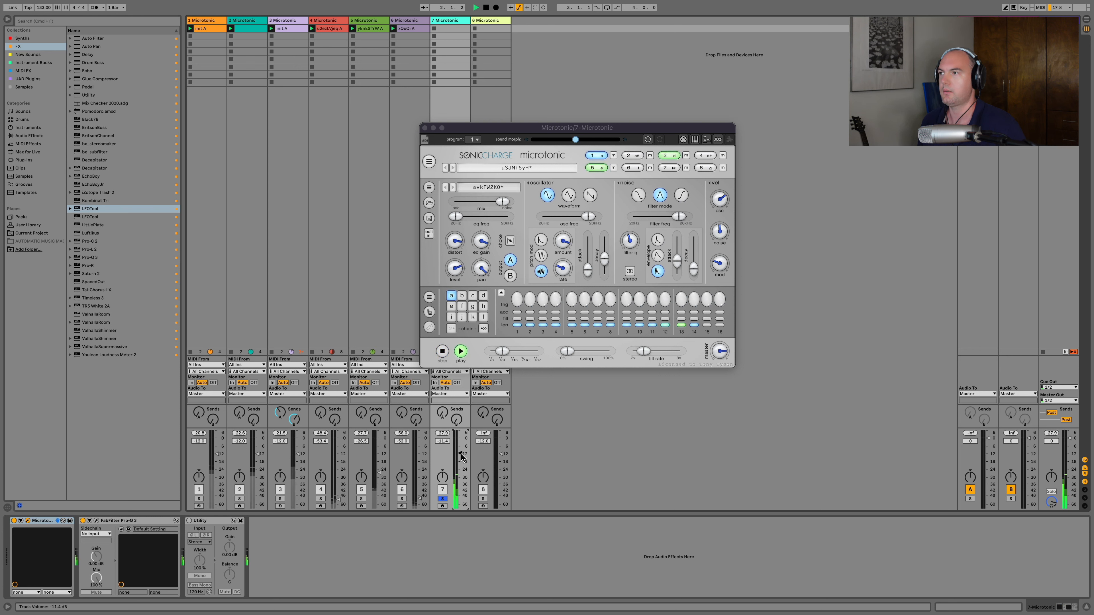
key(space)
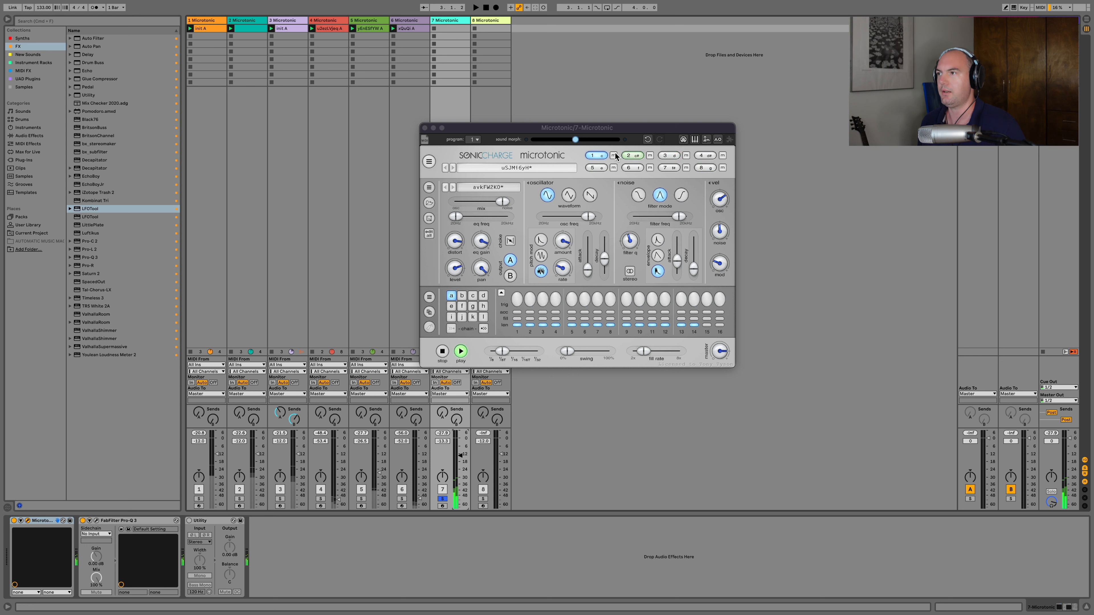
Step: Isolate the drum channels in turn in track 7's Microtonic during playback, keeping only channel 8 audible
alt+click(614, 155)
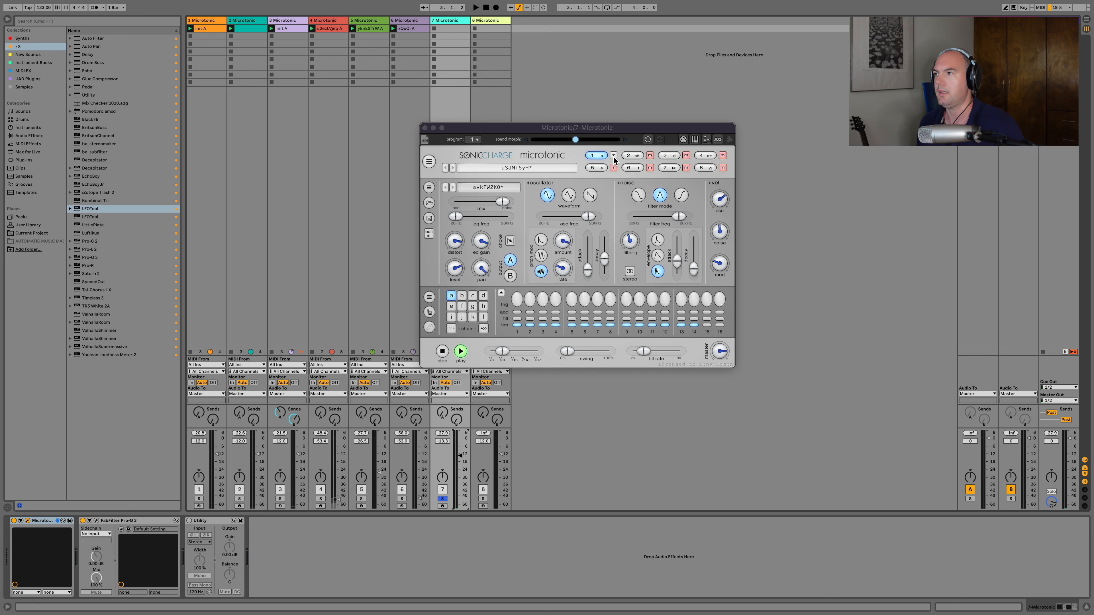
key(space)
alt+click(650, 156)
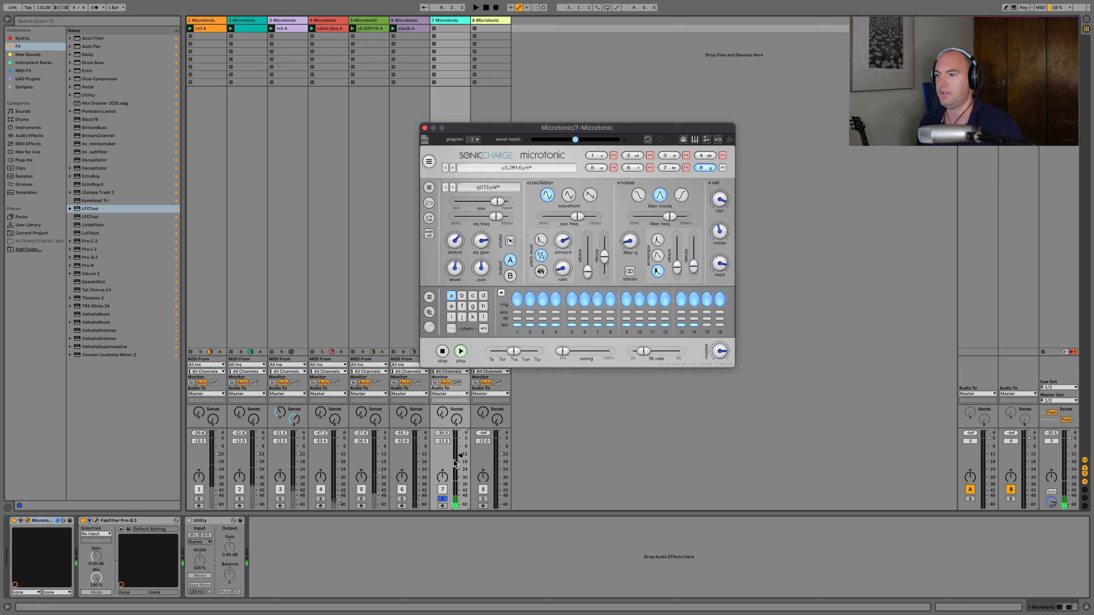
Step: Unsolo track 7, play the full mix and lower the noise filter frequency of its drum channel 8
click(443, 499)
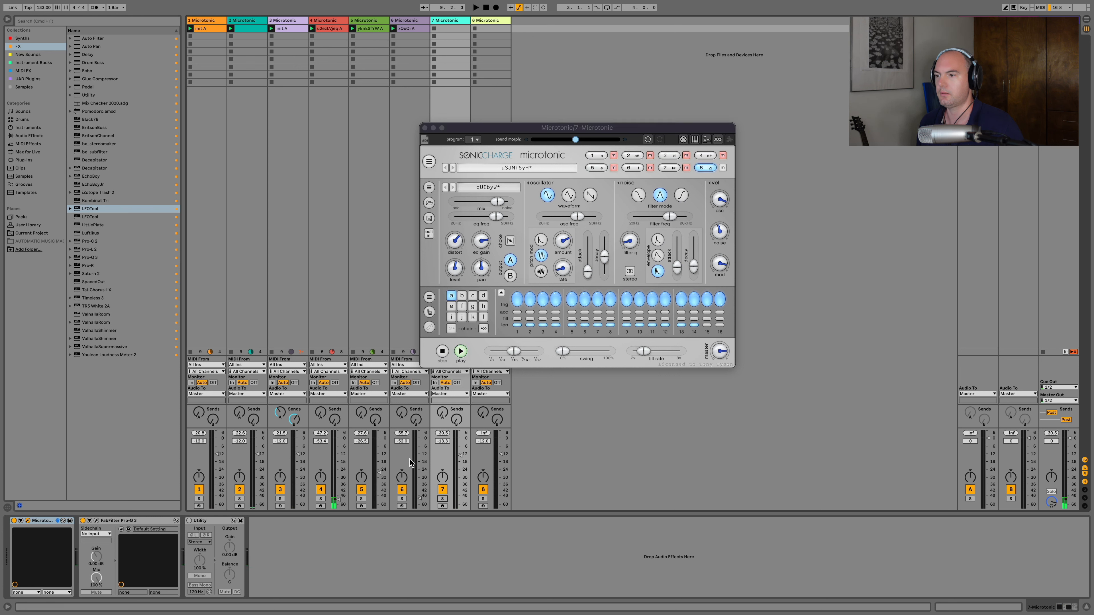
key(space)
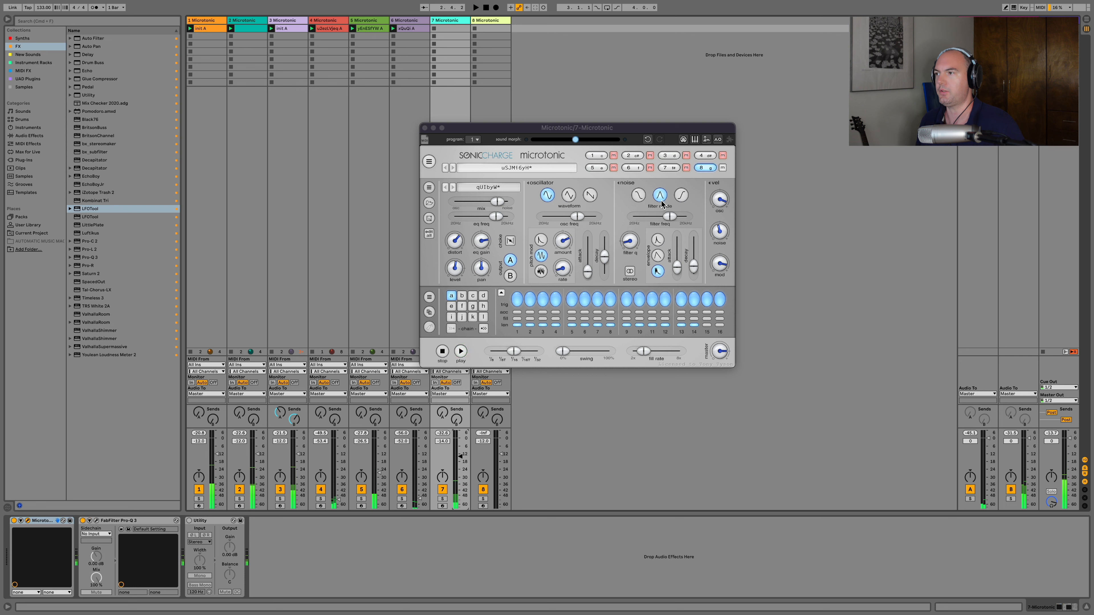
drag(670, 217, 650, 221)
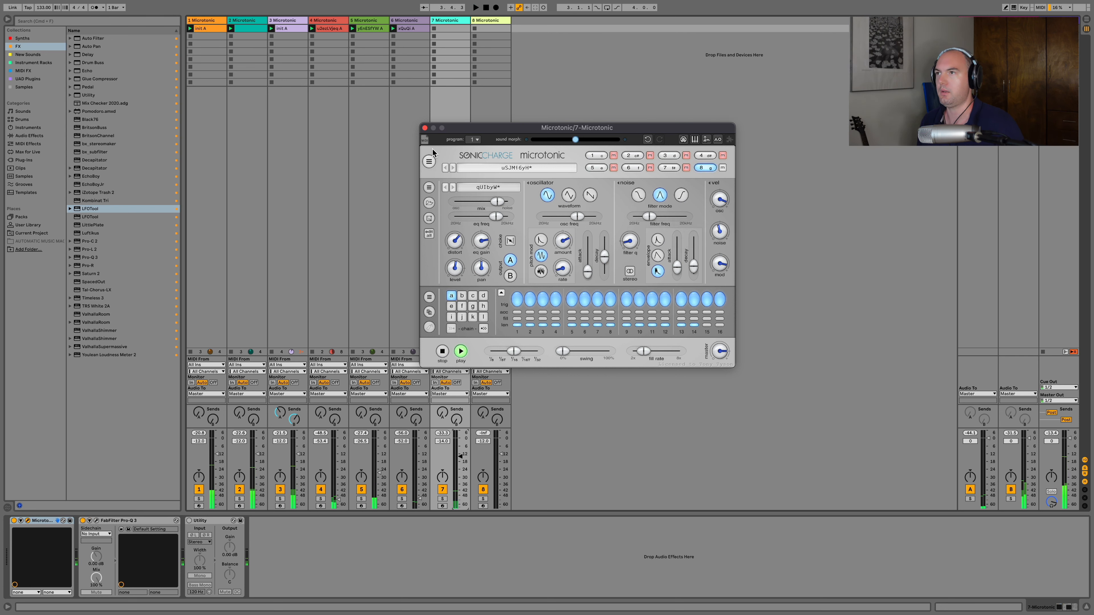
Step: Place track 7's pattern in its first clip slot, launch the clip and close its Microtonic window
drag(424, 140, 433, 28)
click(433, 28)
click(424, 127)
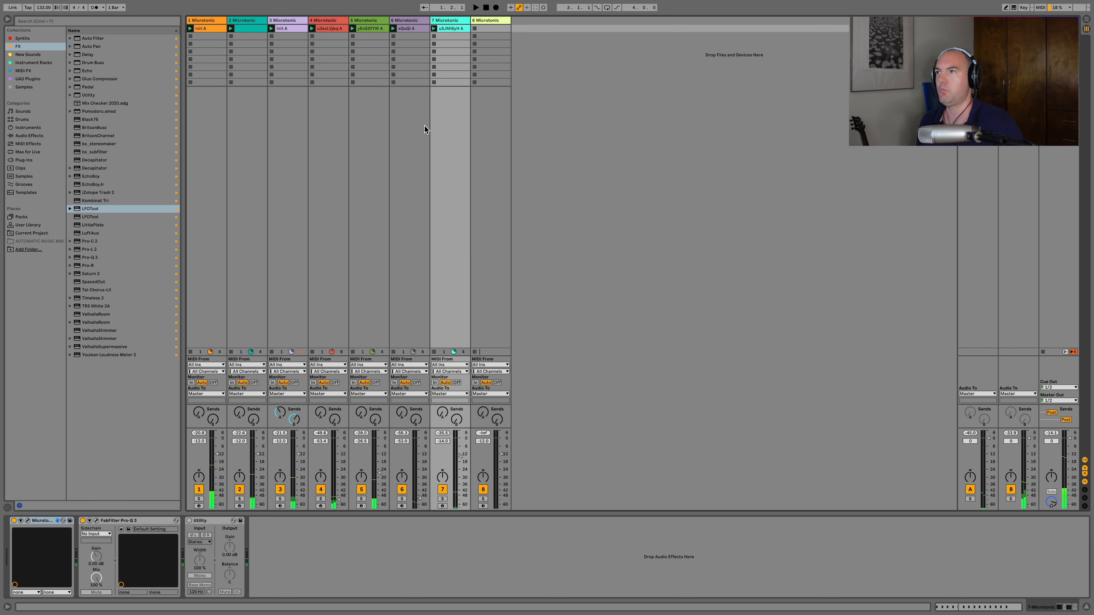
Step: Randomize the entire preset of track 8's Microtonic, lower the track volume to about -21.9 dB and play the pattern
click(489, 22)
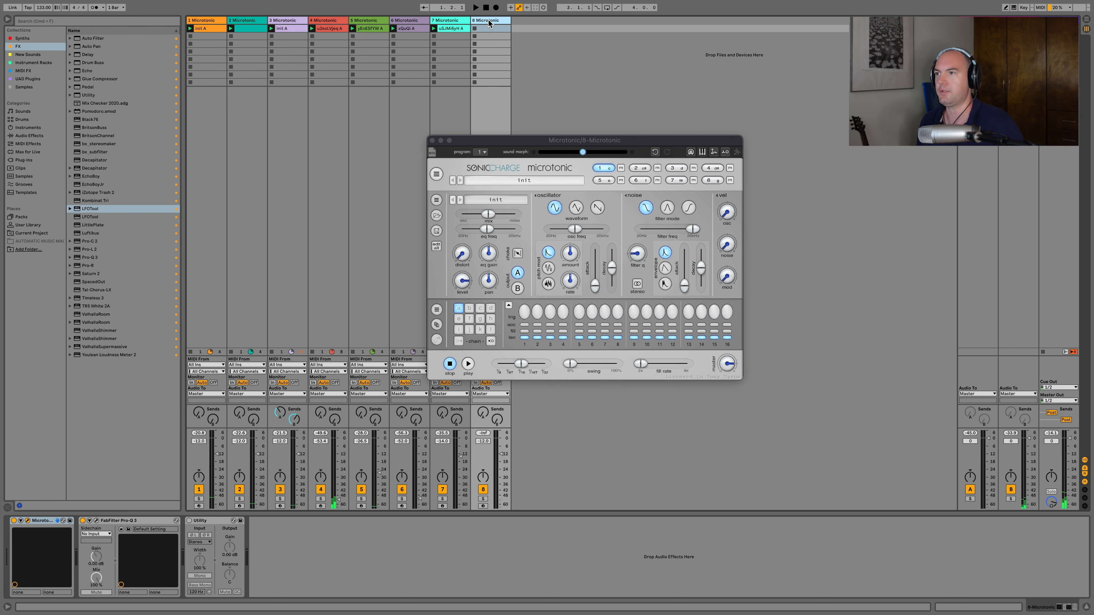
click(437, 173)
click(485, 362)
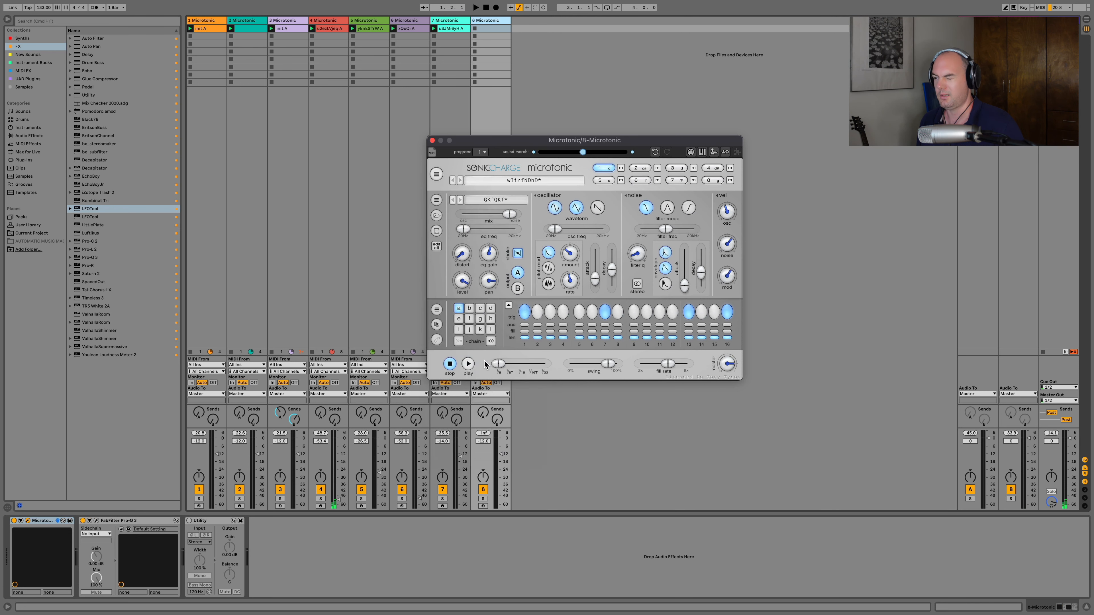
drag(497, 467, 500, 465)
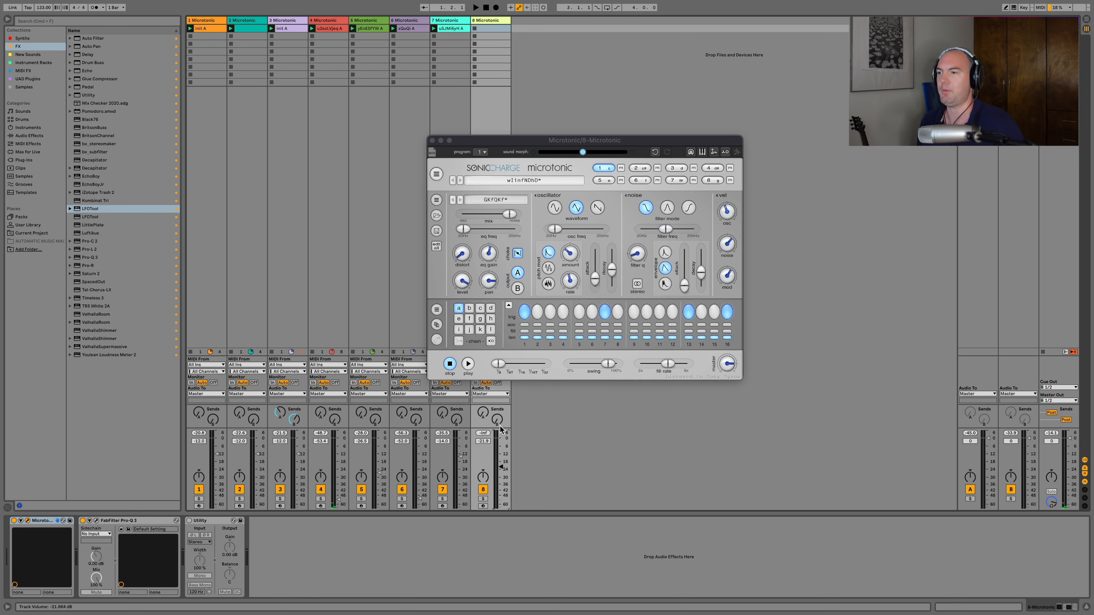
click(467, 364)
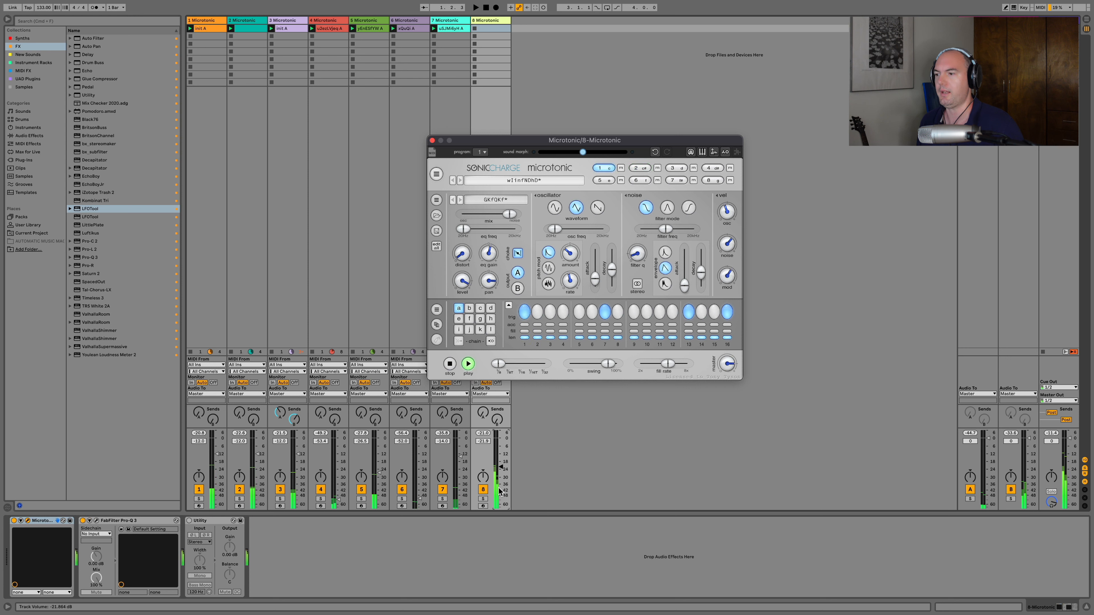
Step: Lower track 8's volume further, play another fully randomized preset within the mix and solo the track
drag(499, 468, 494, 474)
click(468, 364)
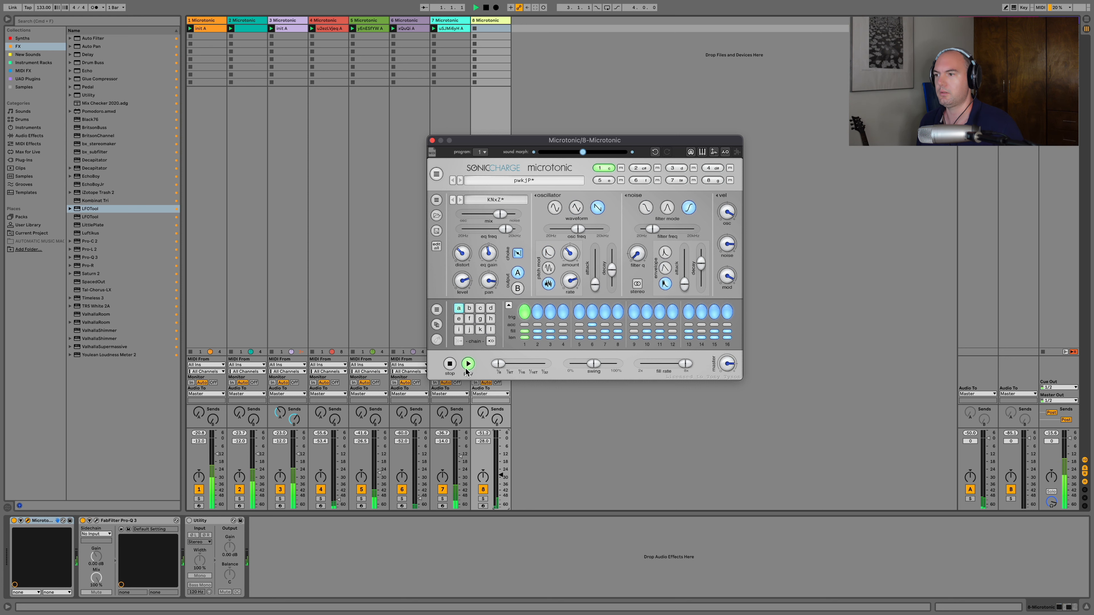
click(483, 498)
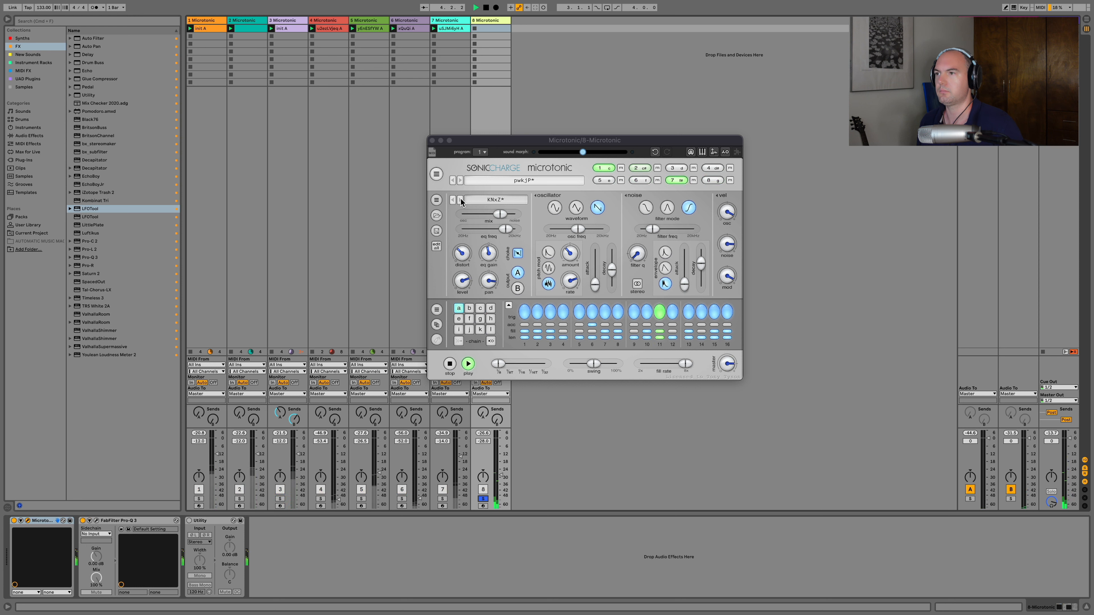
Step: Randomize the entire preset of track 8's Microtonic again and isolate individual drum channels, ending with only channel 8 audible
click(436, 174)
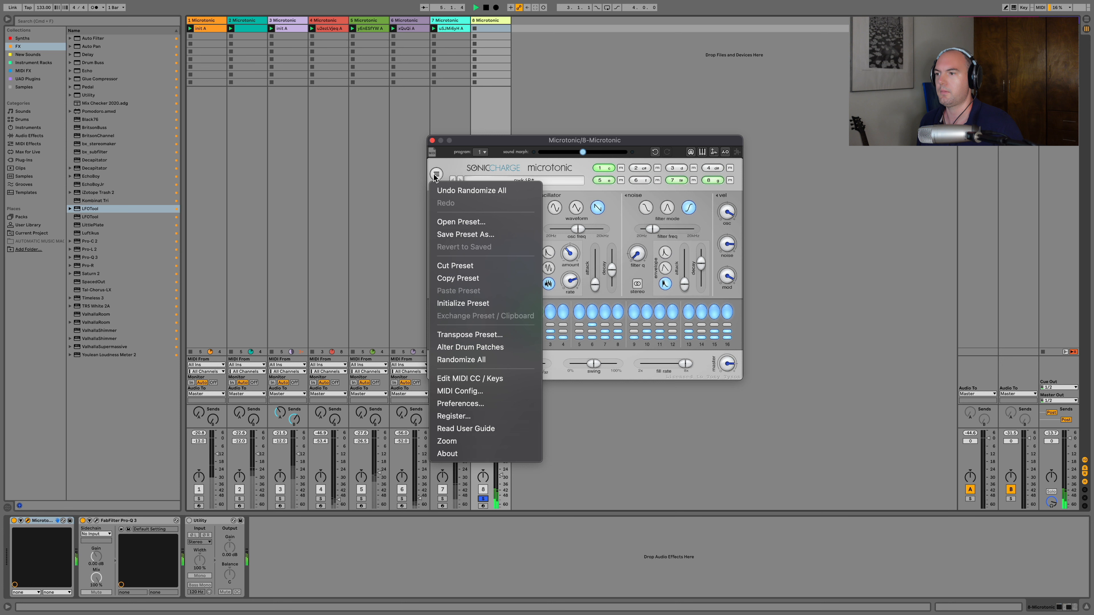
click(461, 360)
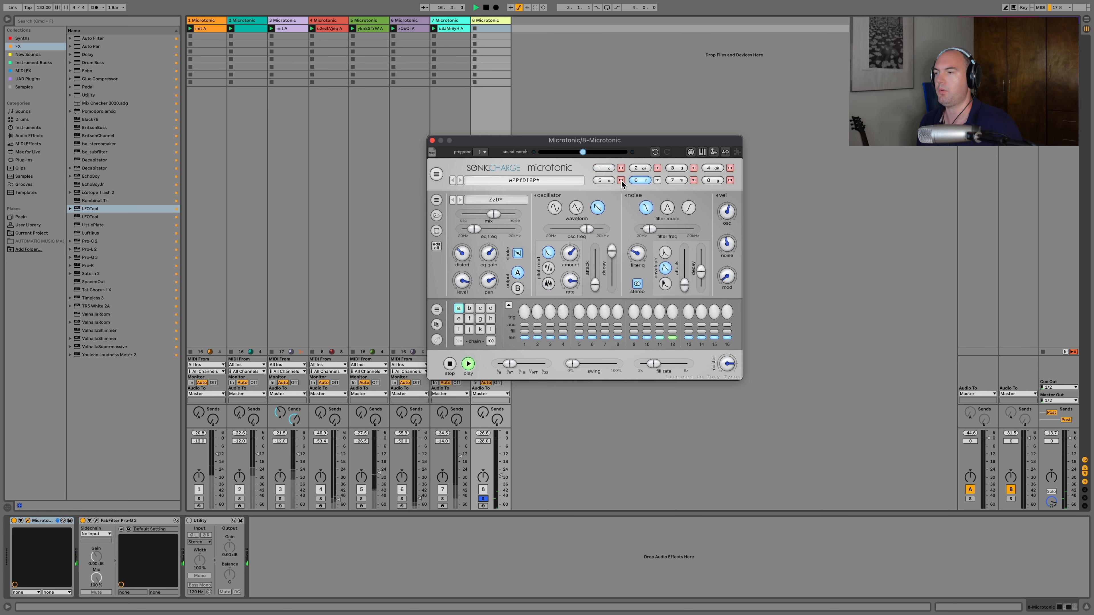
shift+click(622, 179)
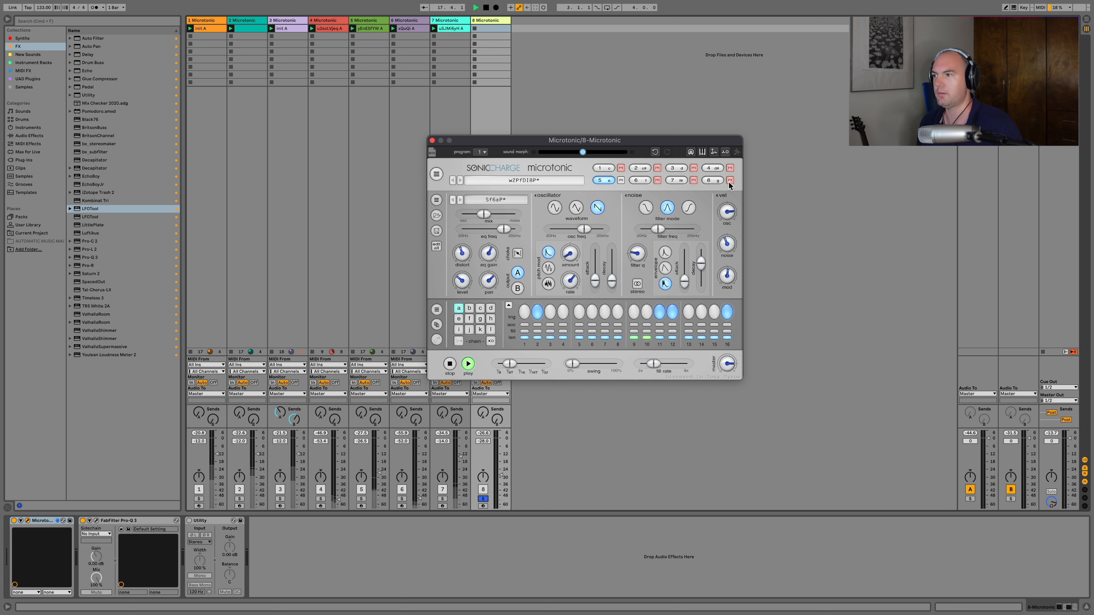
shift+click(711, 181)
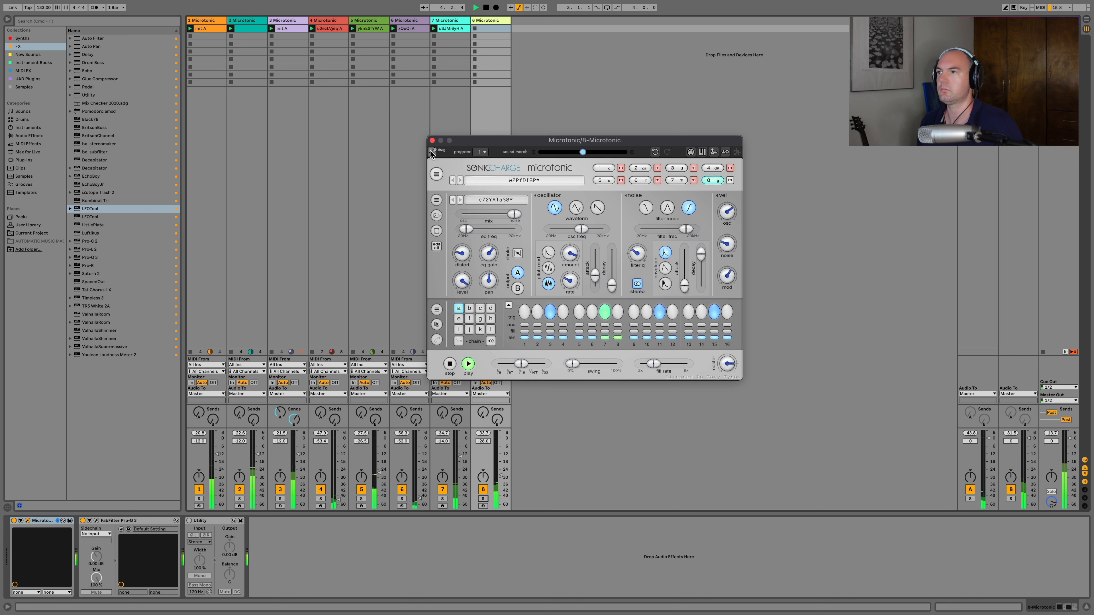
Step: Place track 8's pattern in its first clip slot, launch the clip and close its Microtonic window
drag(432, 151, 487, 29)
click(474, 29)
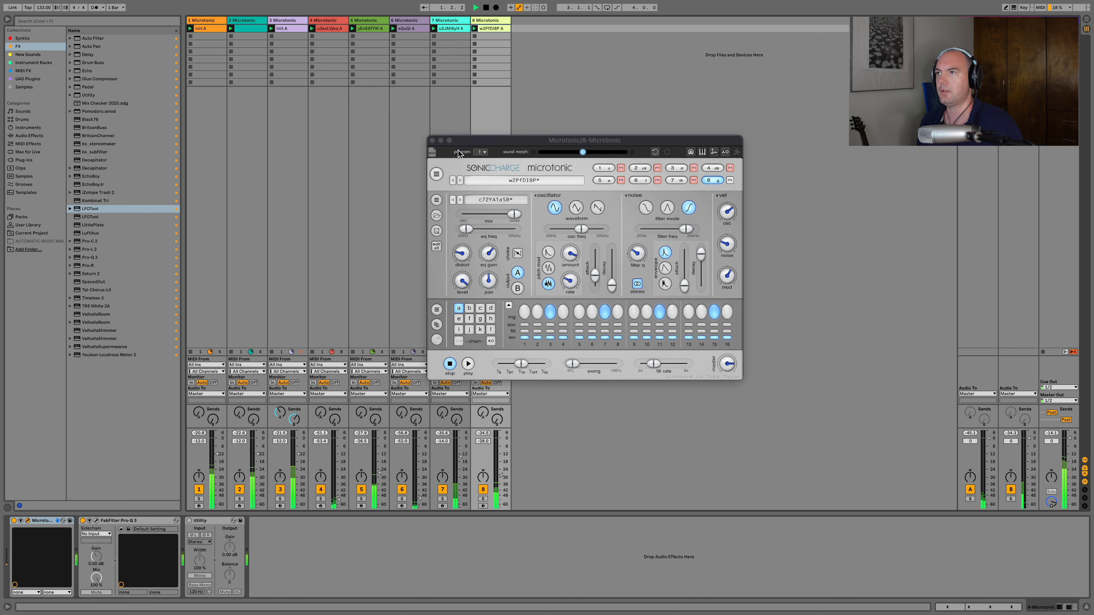
click(432, 141)
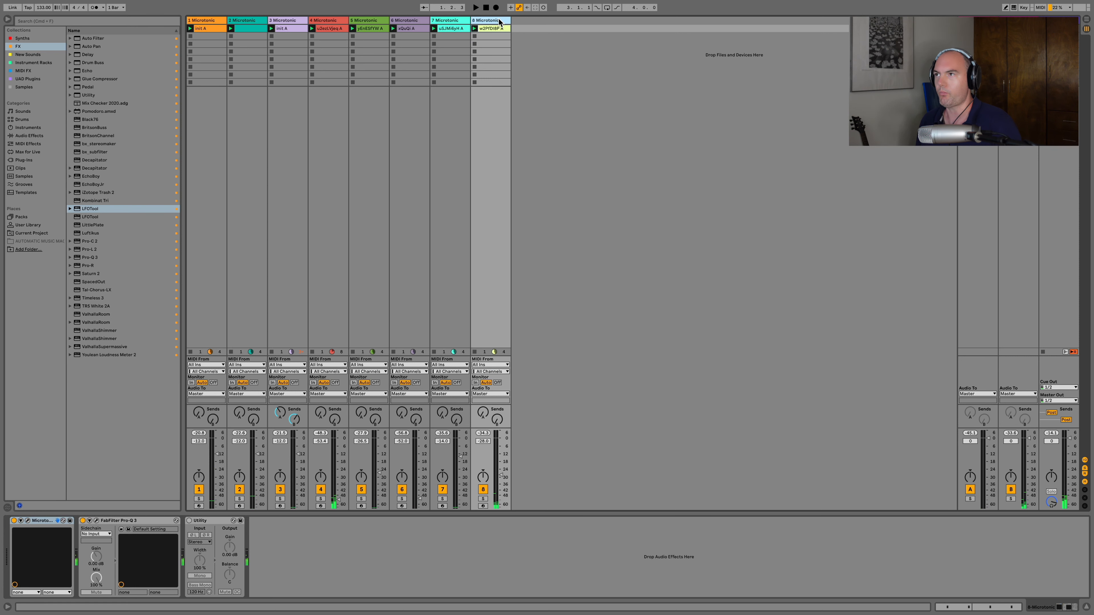
Step: Add a ninth MIDI track, load Microtonic from the Synths collection onto it and randomize its entire preset
key(super+shift+t)
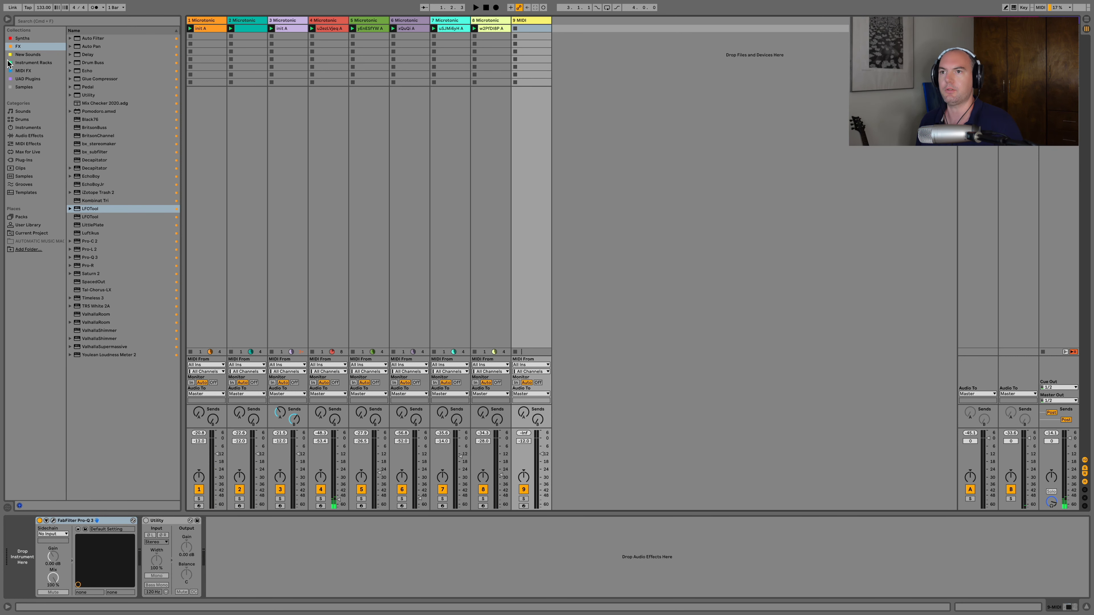
click(20, 39)
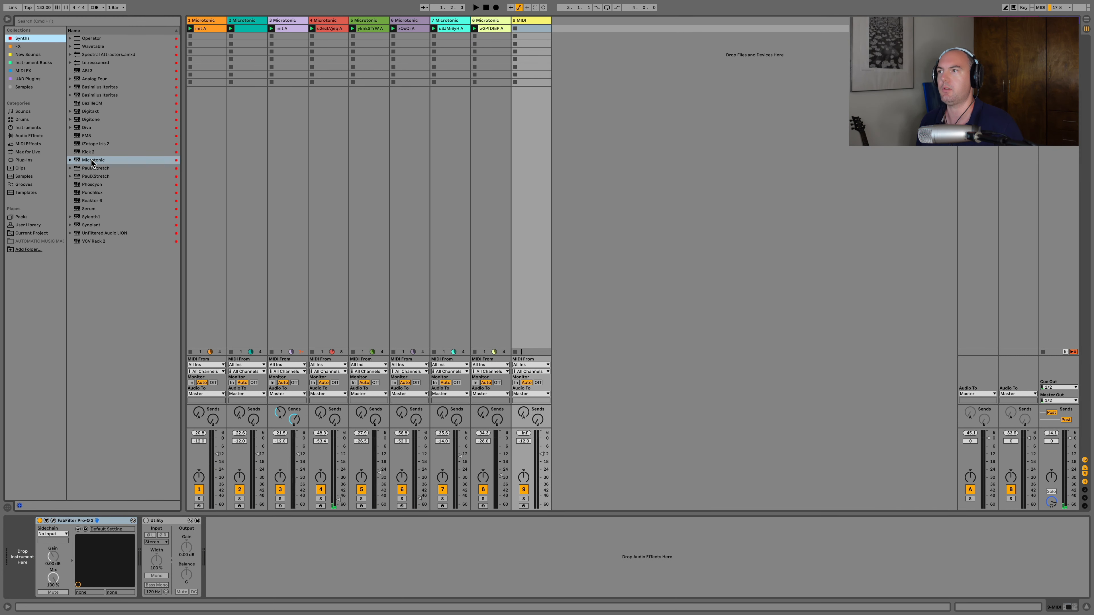
drag(92, 163, 451, 155)
drag(532, 137, 532, 137)
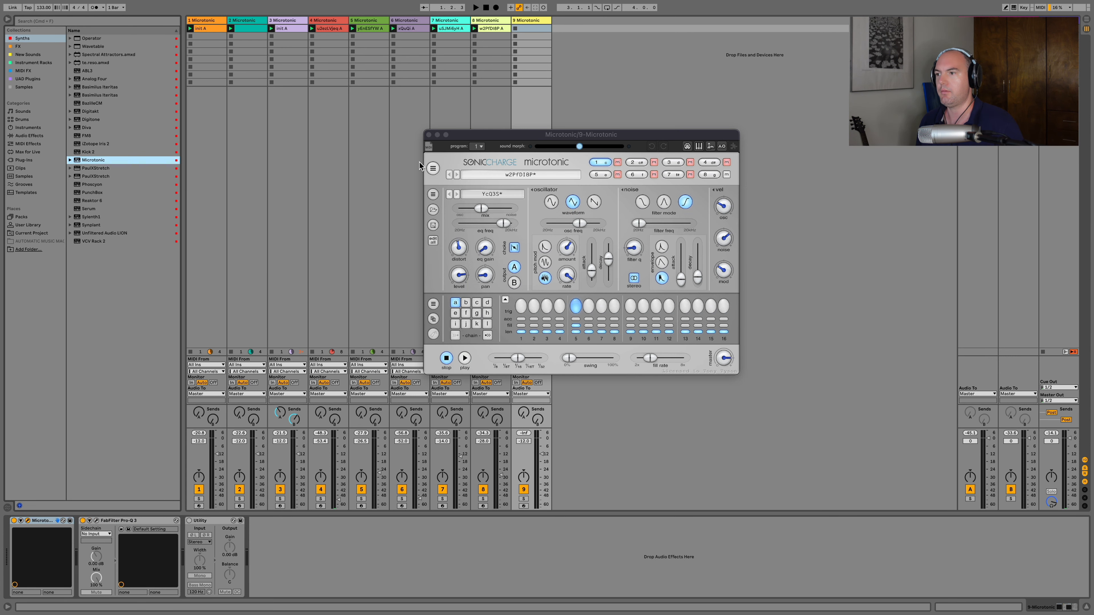
click(430, 168)
click(484, 356)
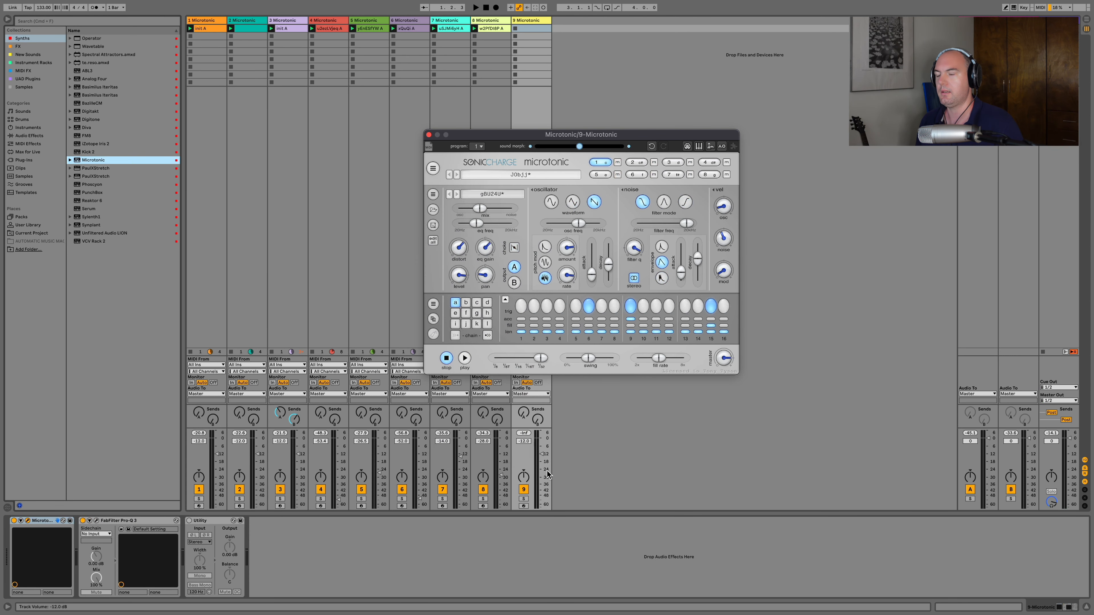
Step: Lower track 9's volume, play its Microtonic pattern and solo the track
drag(548, 474, 548, 490)
click(464, 362)
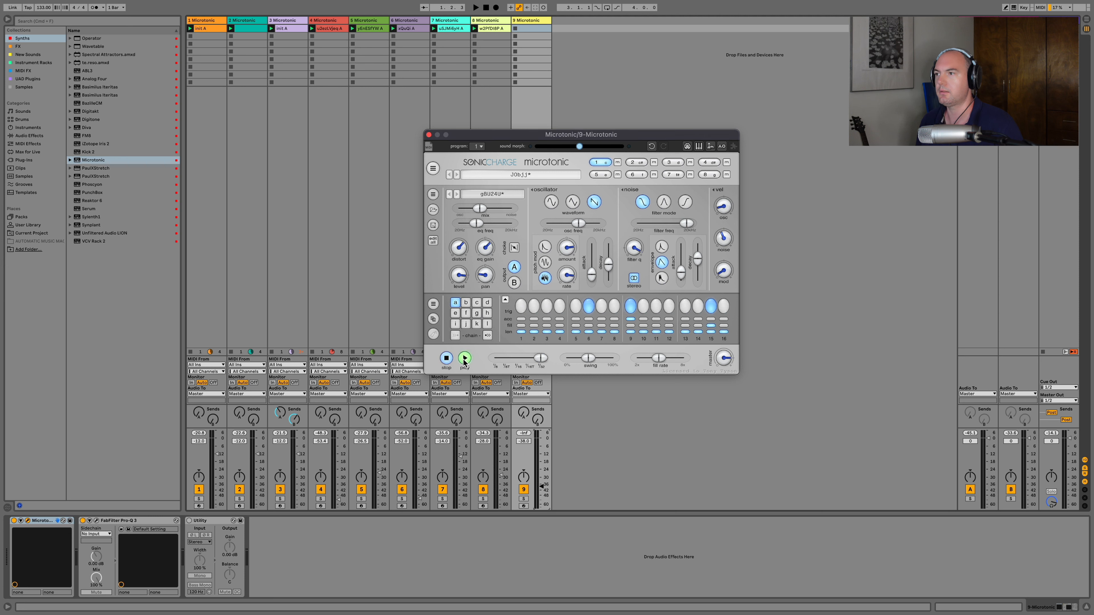
click(524, 498)
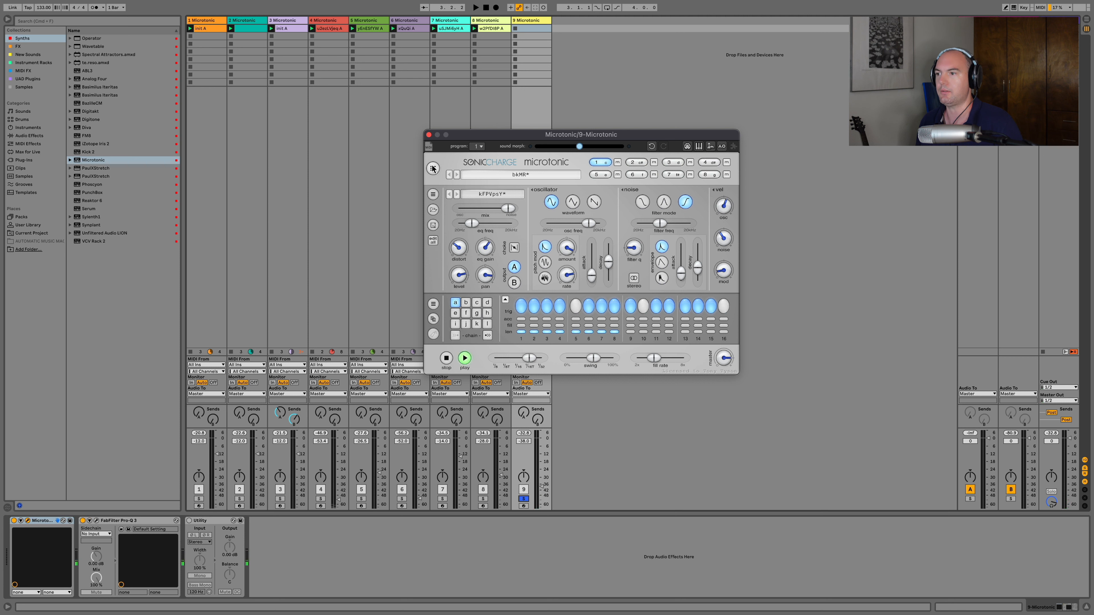
Step: Audition further fully randomized presets on track 9's Microtonic during playback, keeping the 29816tu9Y preset
click(433, 168)
click(469, 353)
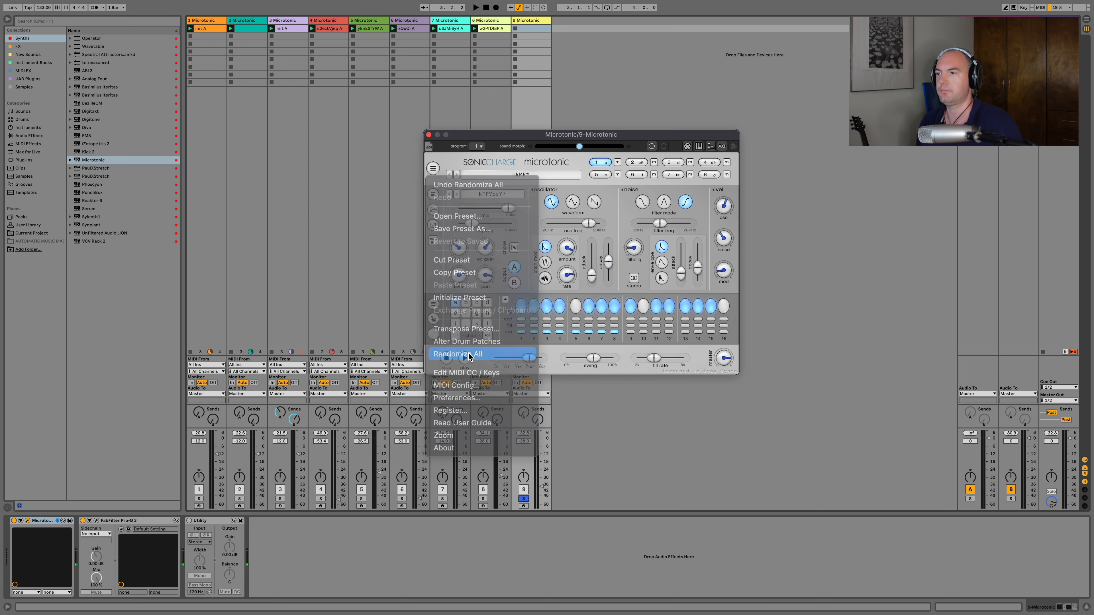
key(space)
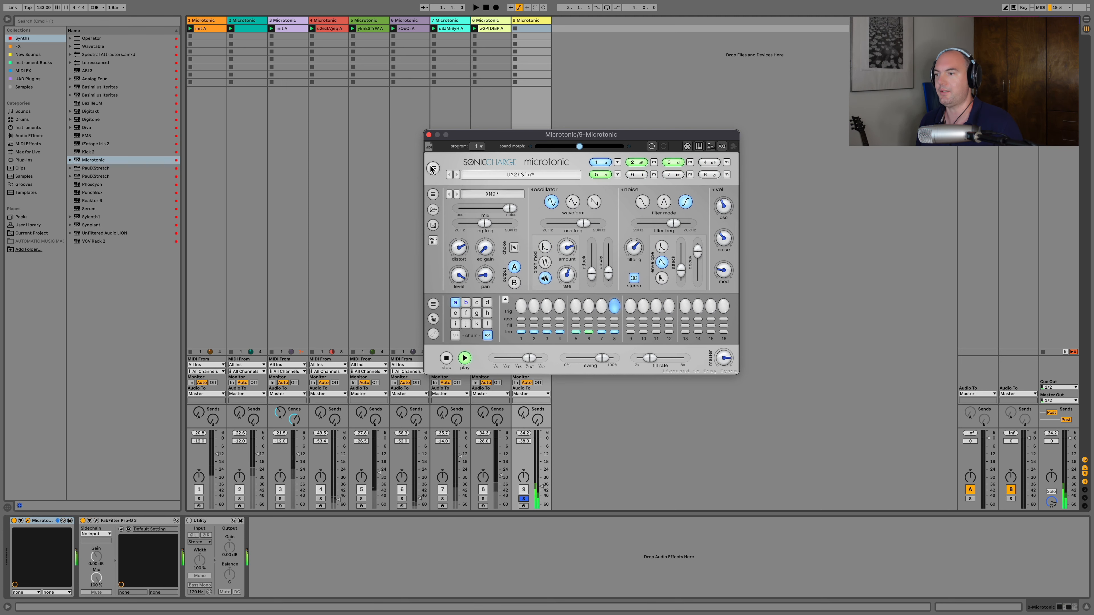
click(433, 168)
click(473, 357)
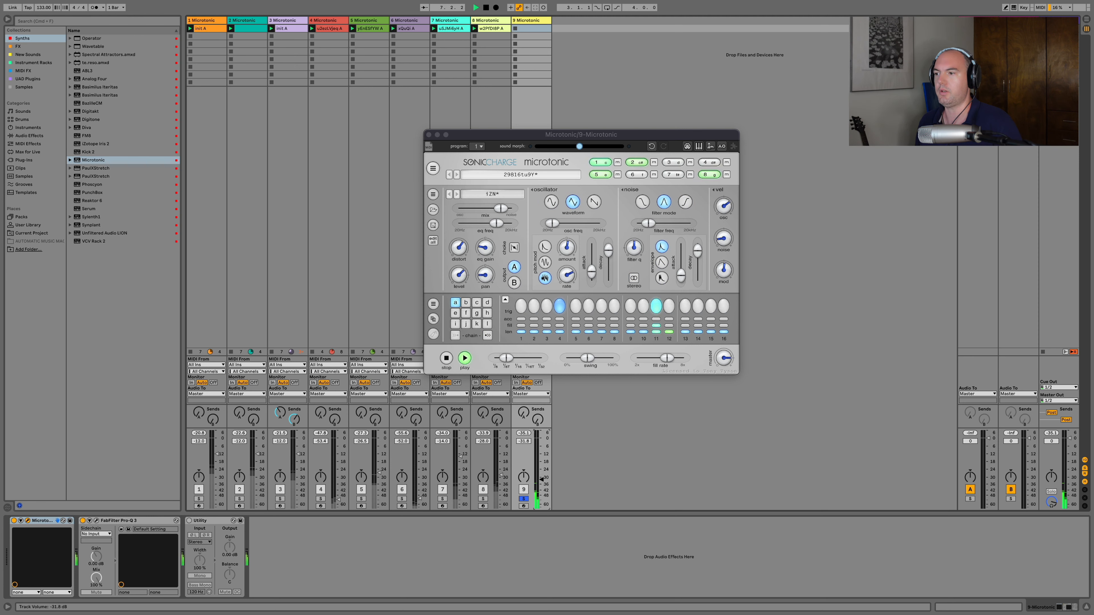
Step: Raise track 9's volume to about -22.2 dB within the full mix, re-solo it and mute all drum channels except 1 and 5
click(523, 498)
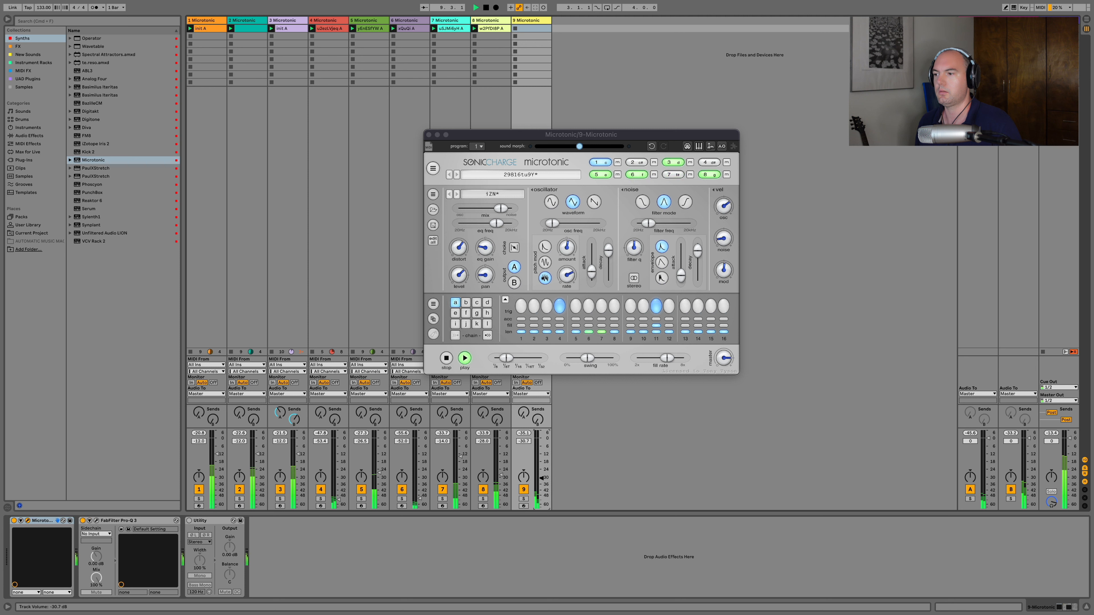
drag(542, 481, 542, 468)
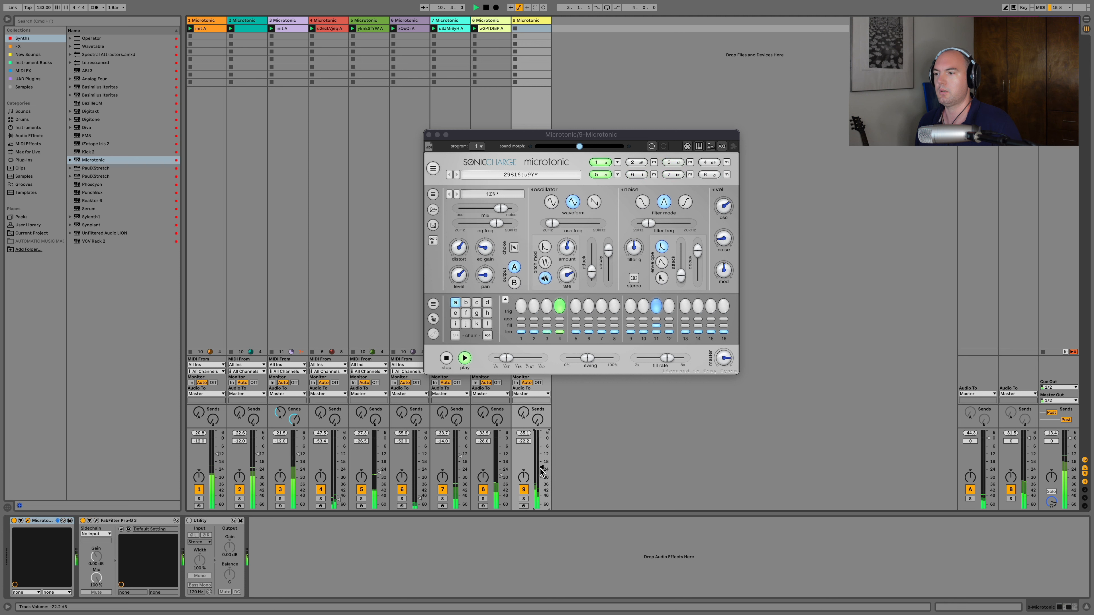
click(524, 498)
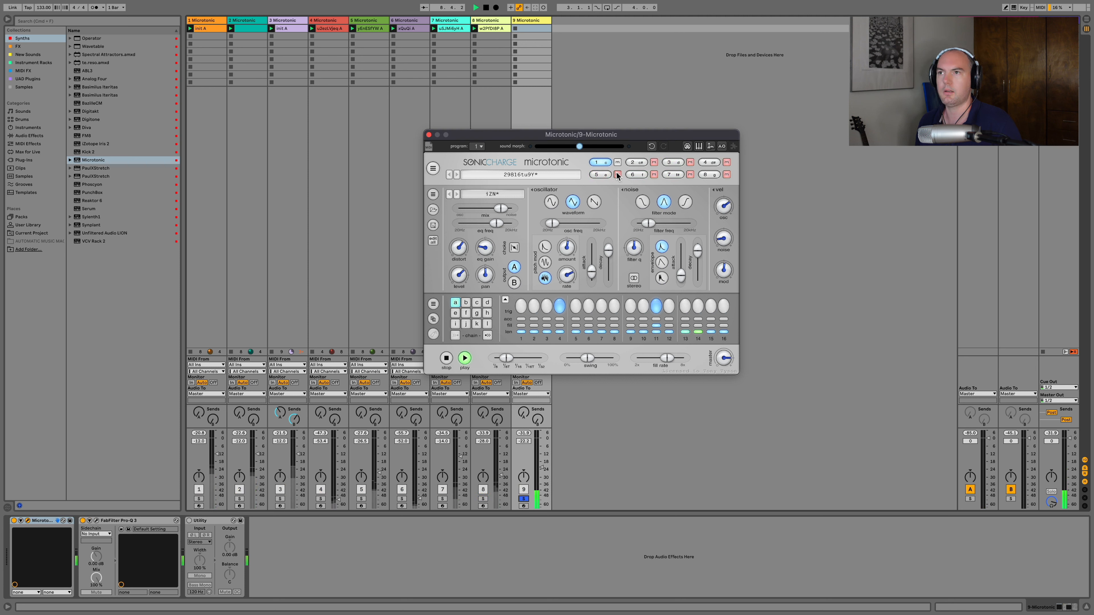
Step: Copy ValhallaRoom, FabFilter Pro-Q 3 and LFOTool from track 4 to the end of track 9's device chain
click(285, 21)
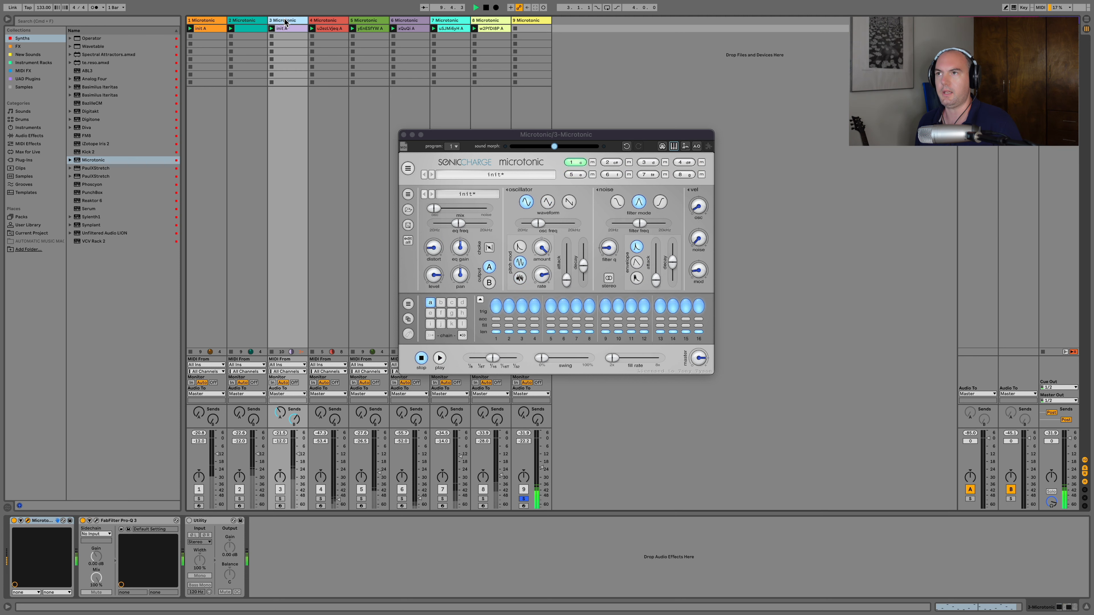
click(331, 20)
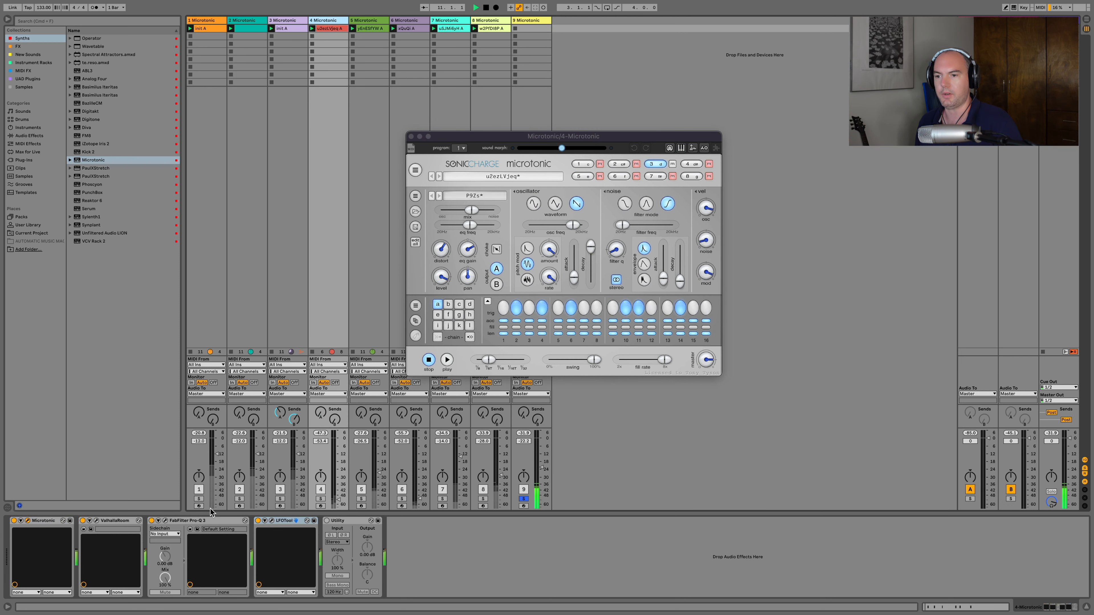
click(115, 520)
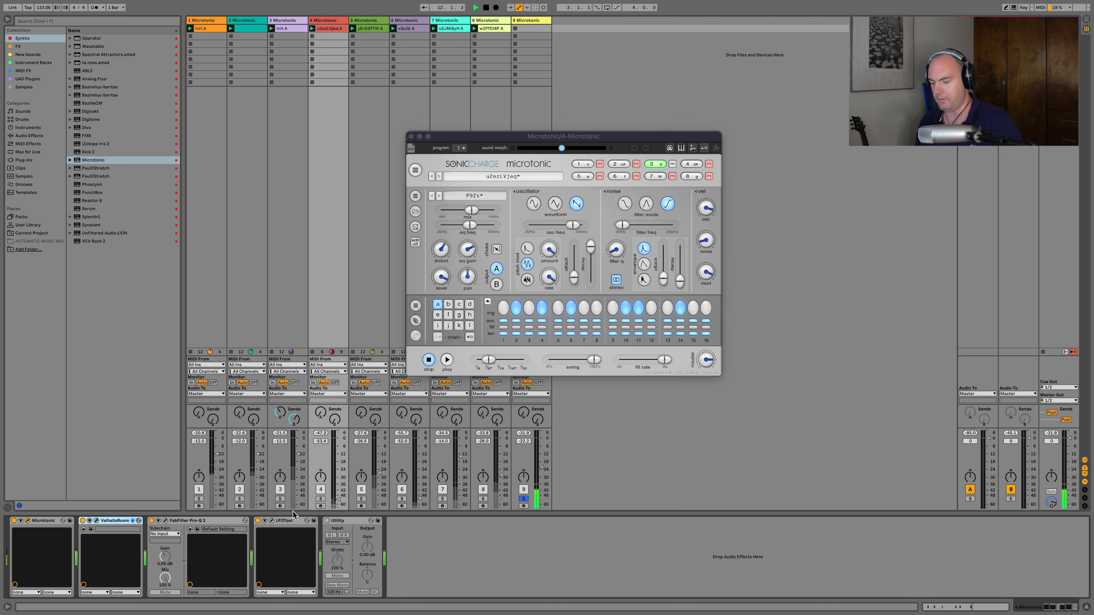
shift+click(291, 519)
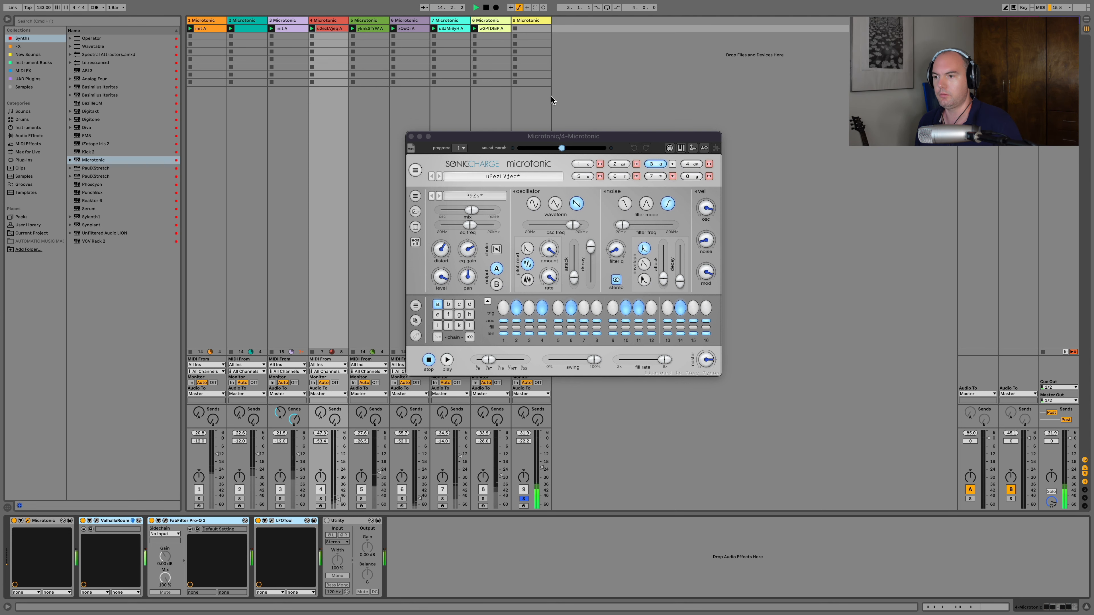
click(529, 21)
click(392, 536)
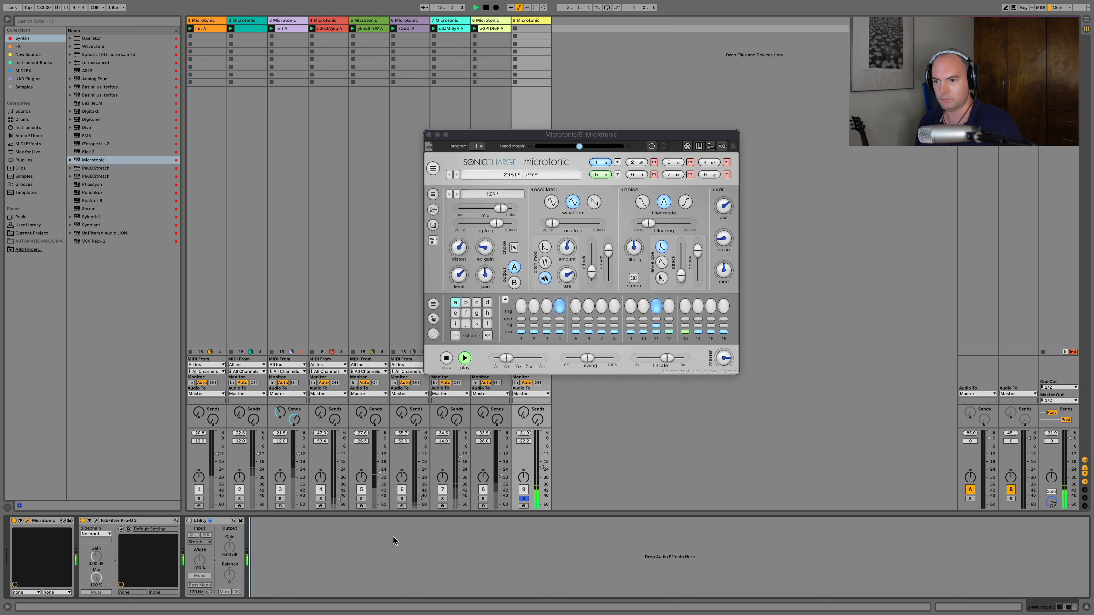
key(super+v)
Step: Delete the original FabFilter Pro-Q 3 on track 9 and move Utility to the end of the chain
click(147, 524)
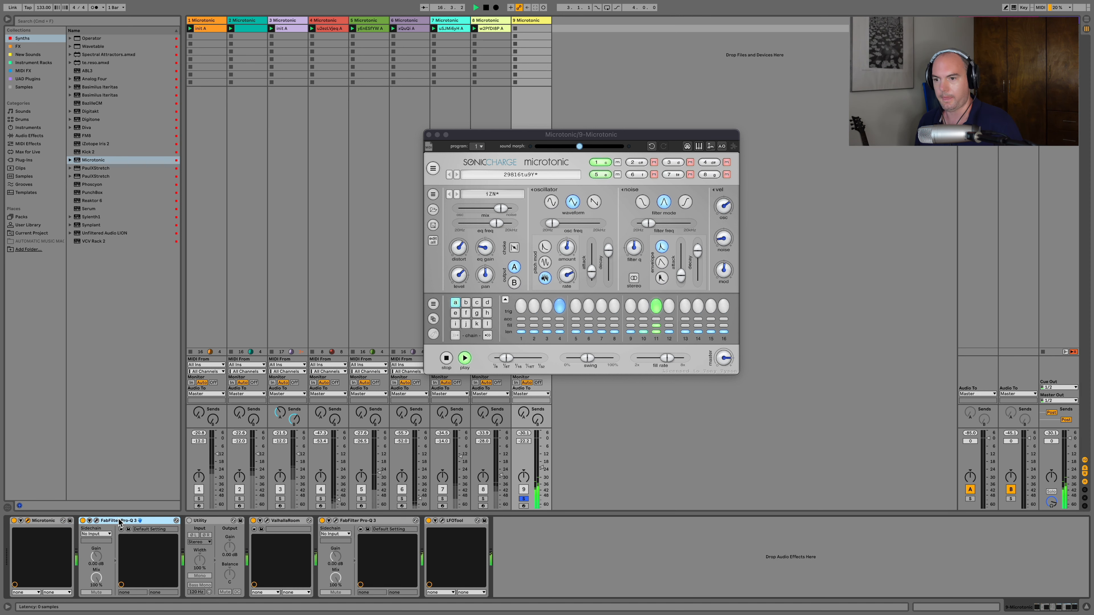
key(Delete)
drag(114, 521, 474, 538)
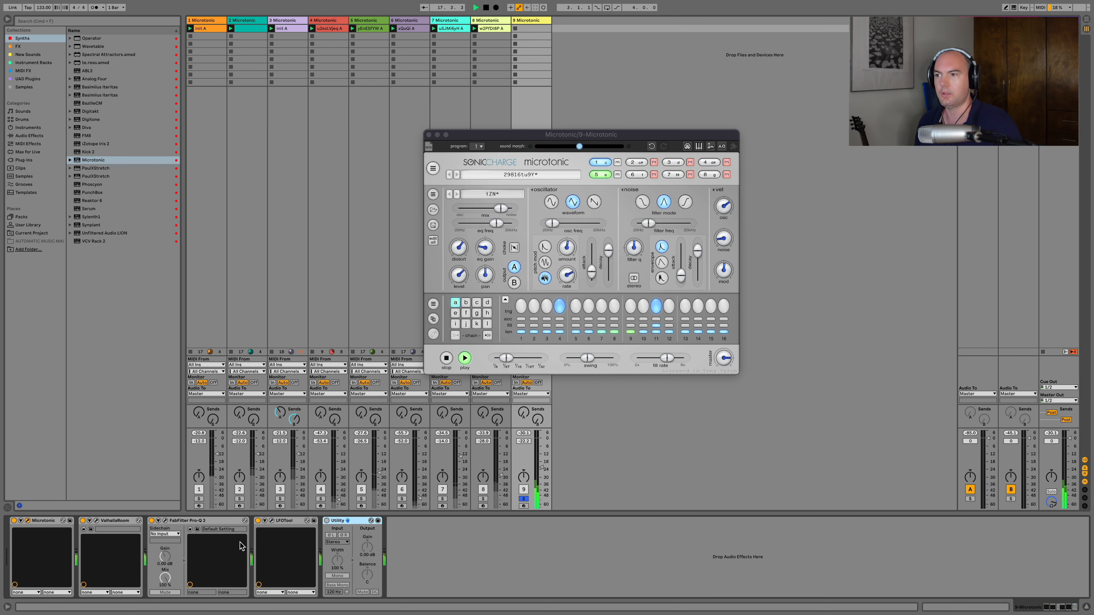
Step: Add a 12 dB/oct low cut at about 654 Hz in track 9's FabFilter Pro-Q 3 and close its window
click(166, 521)
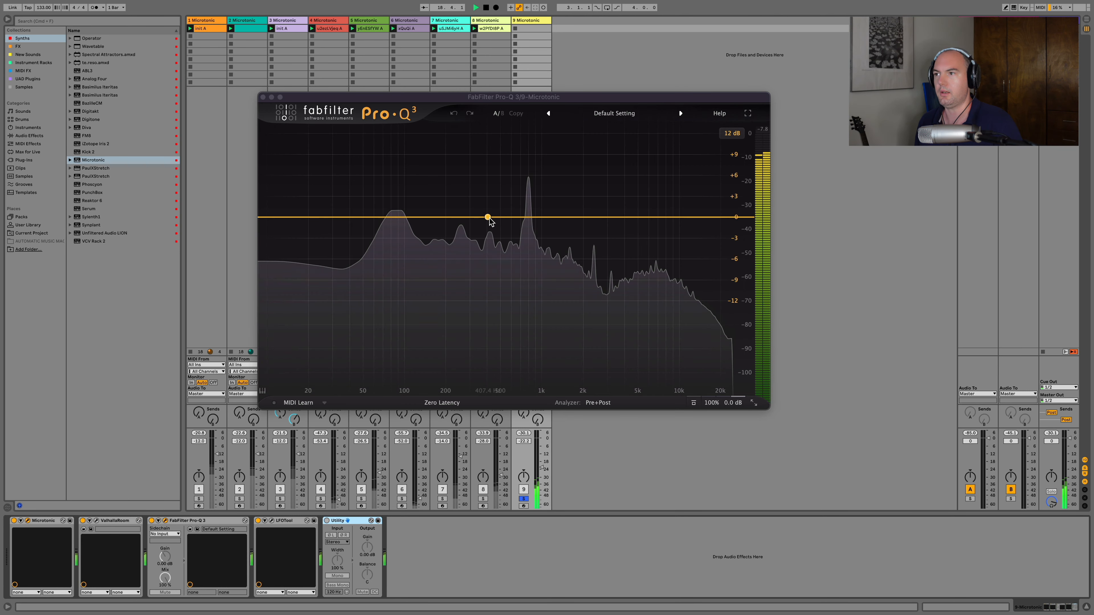
click(464, 199)
click(490, 210)
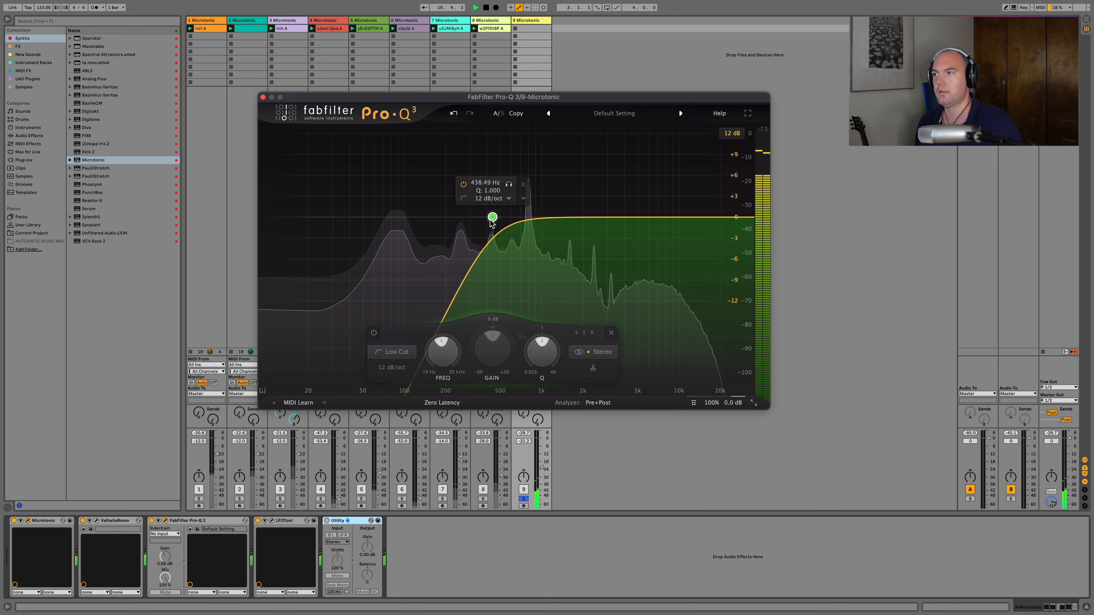
drag(491, 220, 515, 219)
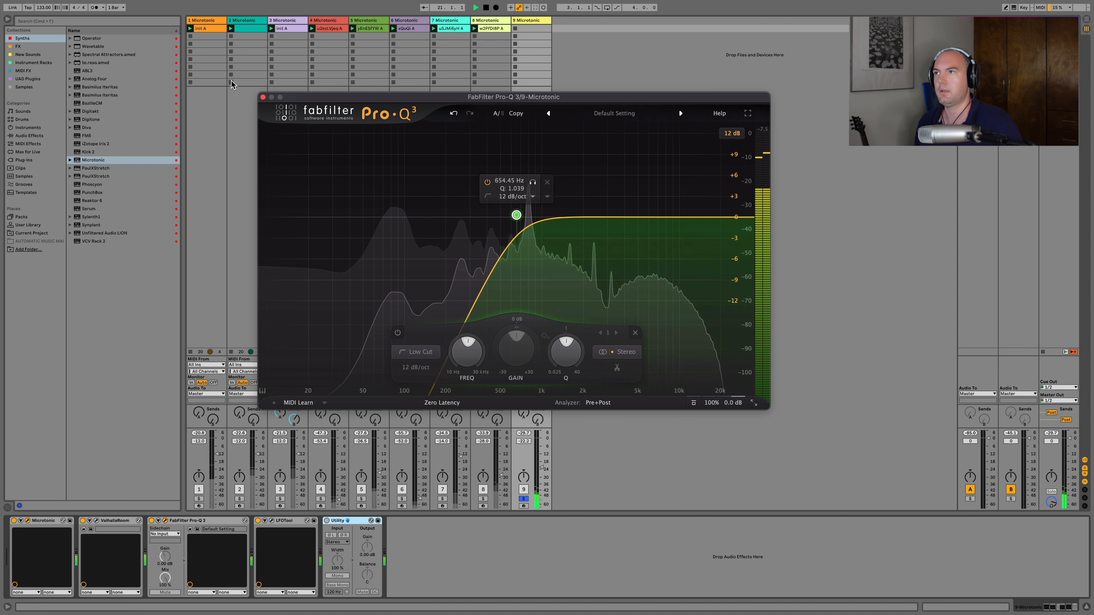
click(263, 98)
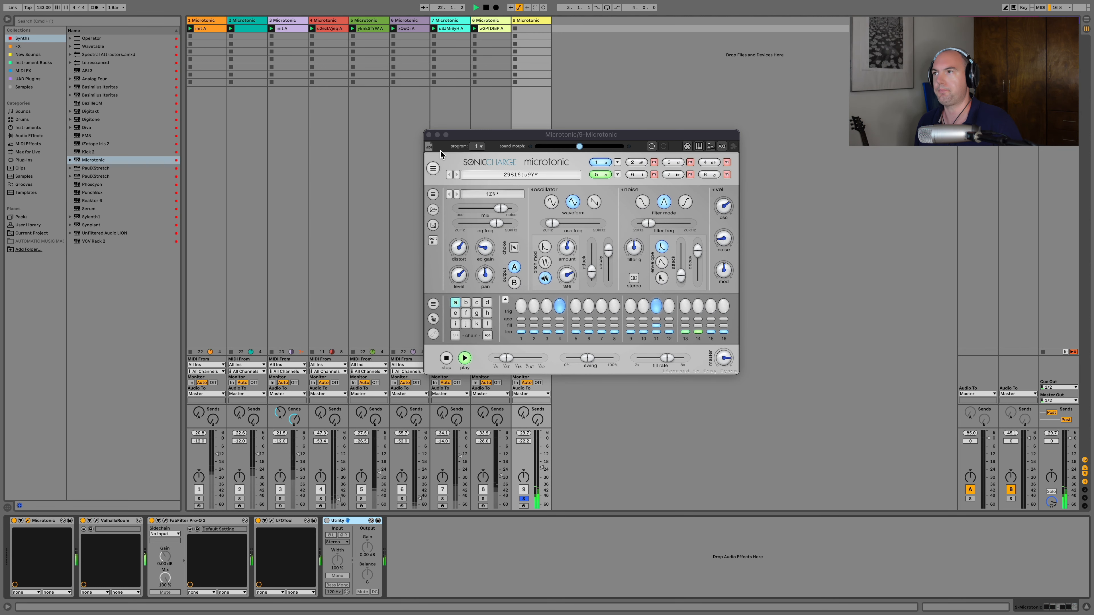
Step: Place track 9's pattern in its first clip slot, unsolo the track and launch the clip
drag(428, 149, 539, 31)
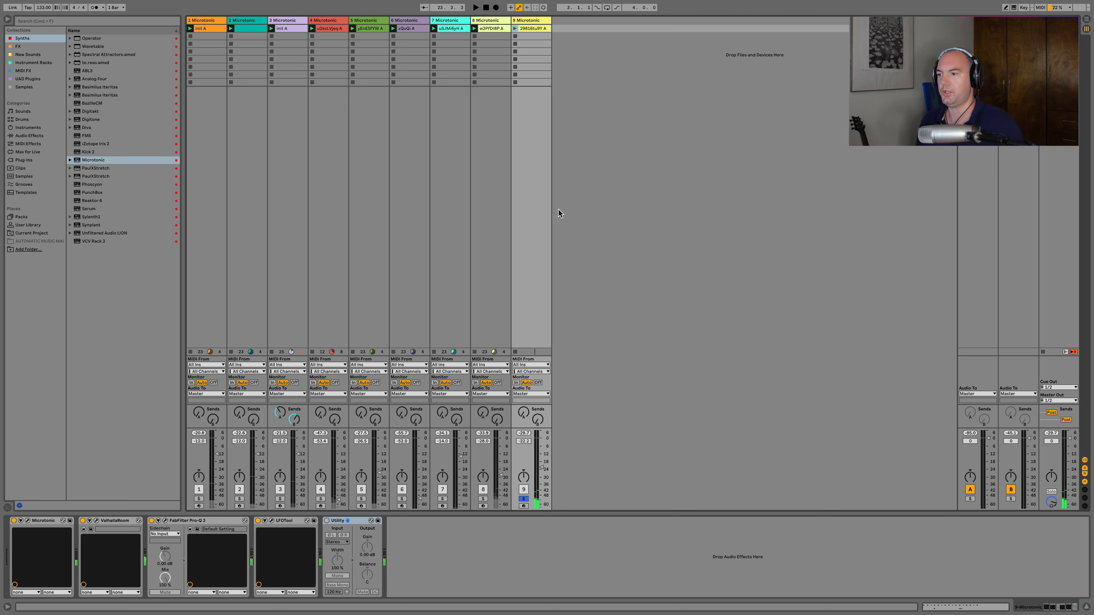
click(523, 499)
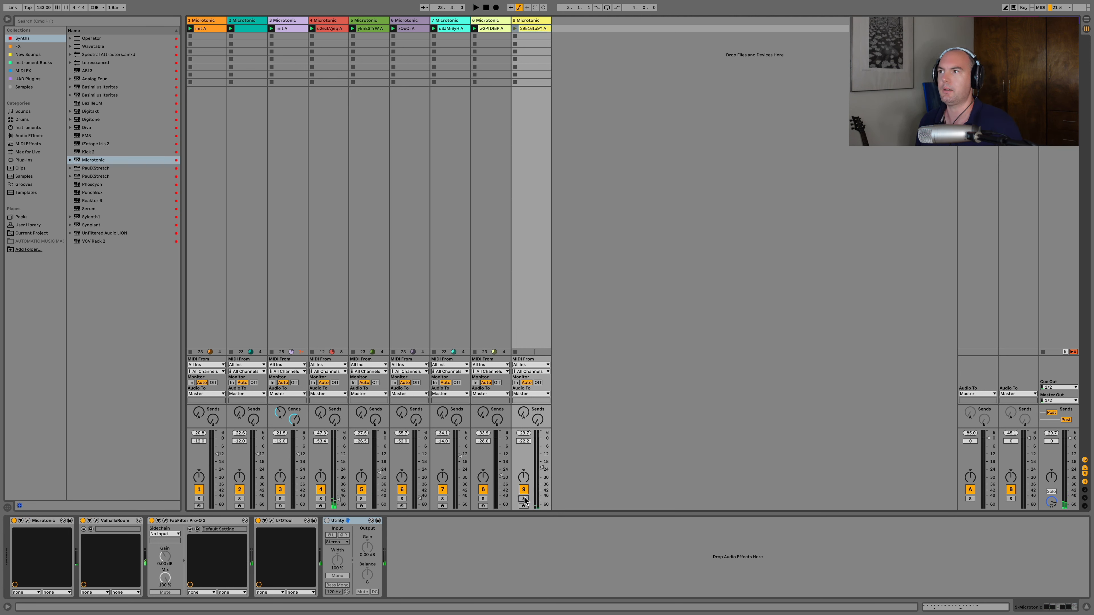
click(515, 28)
Step: Add a tenth MIDI track, load Microtonic onto it and initialize its preset
key(super+shift+t)
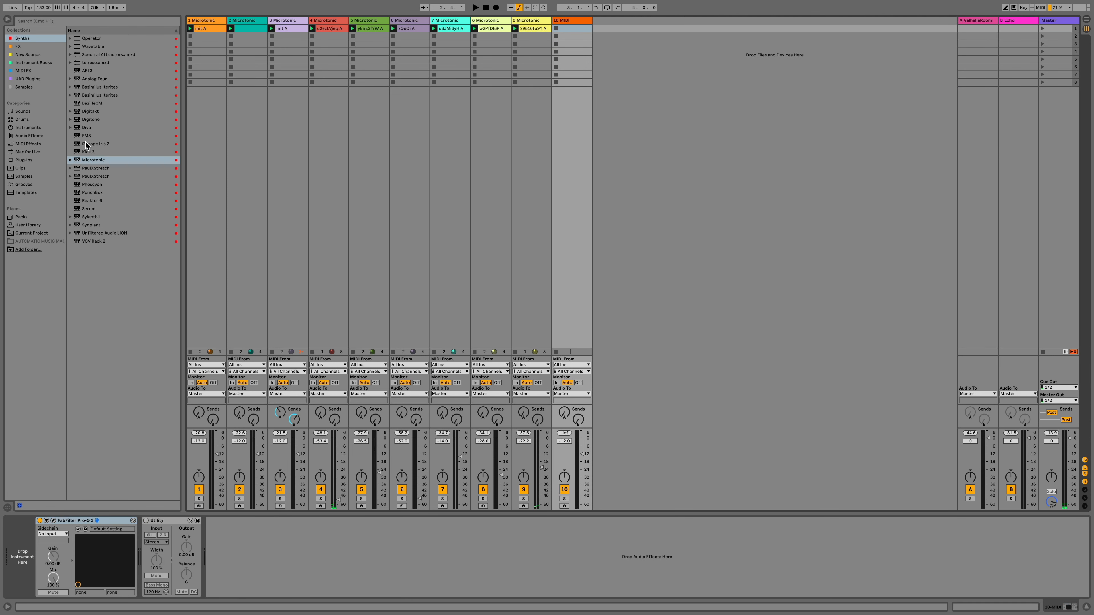
double_click(92, 161)
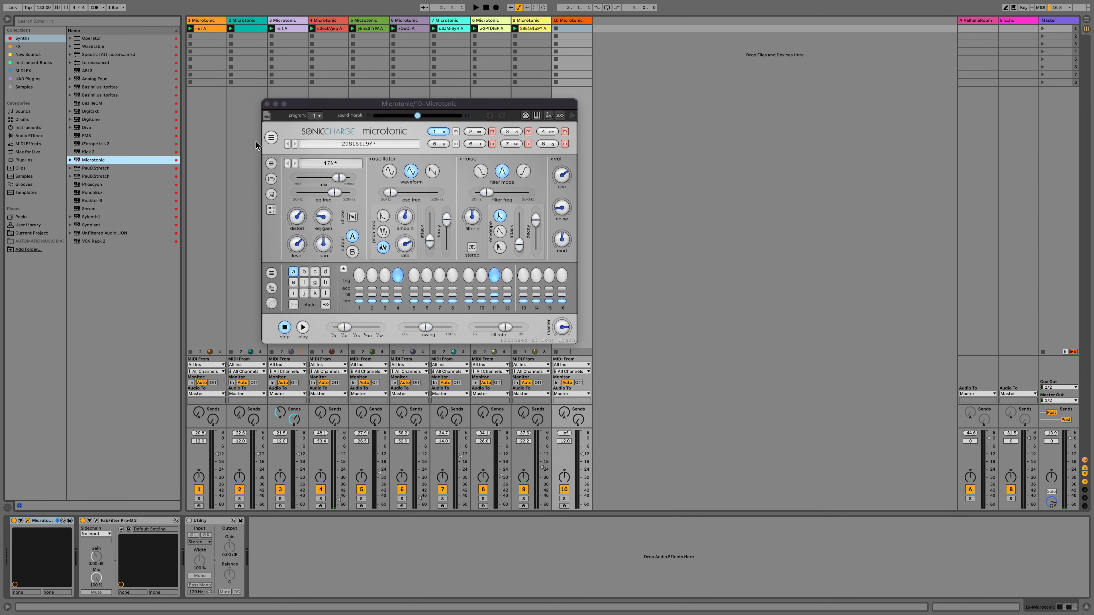
click(271, 138)
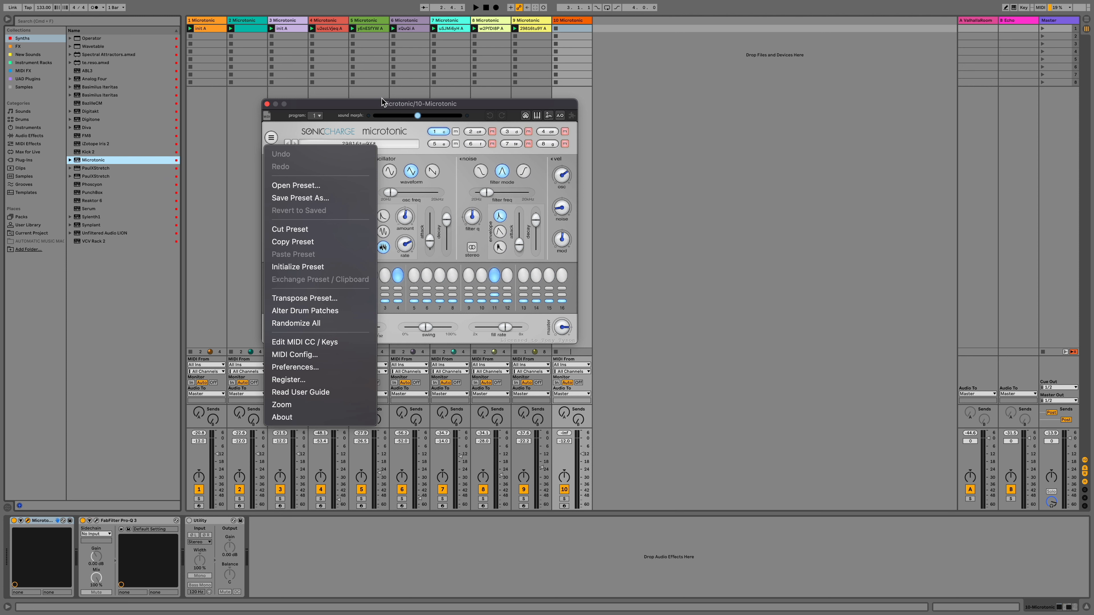
click(382, 98)
click(271, 137)
click(301, 266)
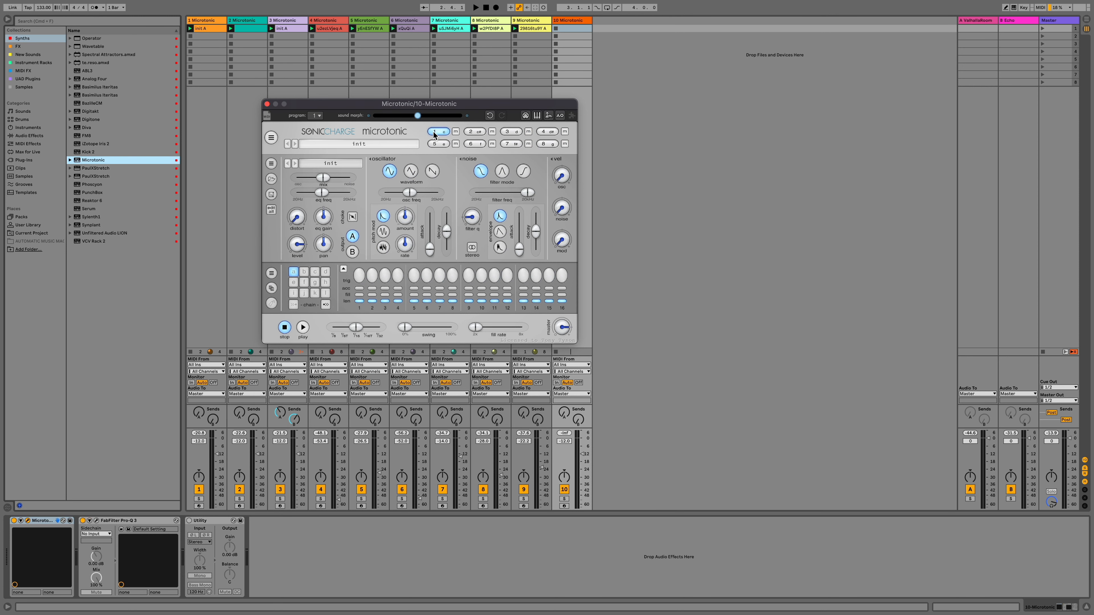
Step: On track 10's Microtonic, set the mix fully to the oscillator, fill all 16 trigger steps and lower the oscillator frequency
drag(325, 179, 296, 178)
drag(359, 281, 647, 281)
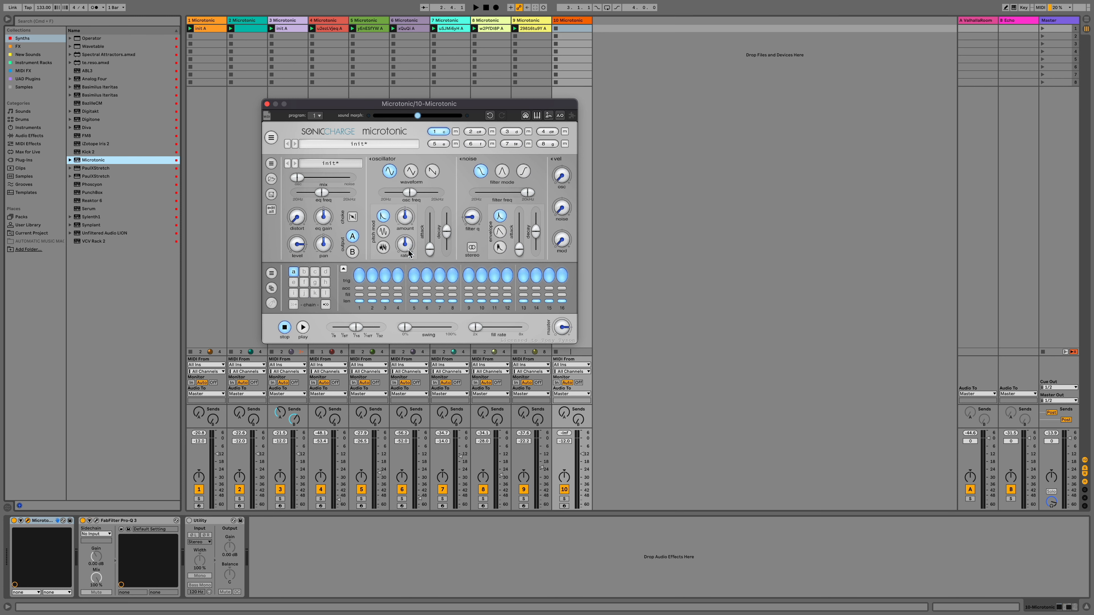
drag(372, 106, 442, 134)
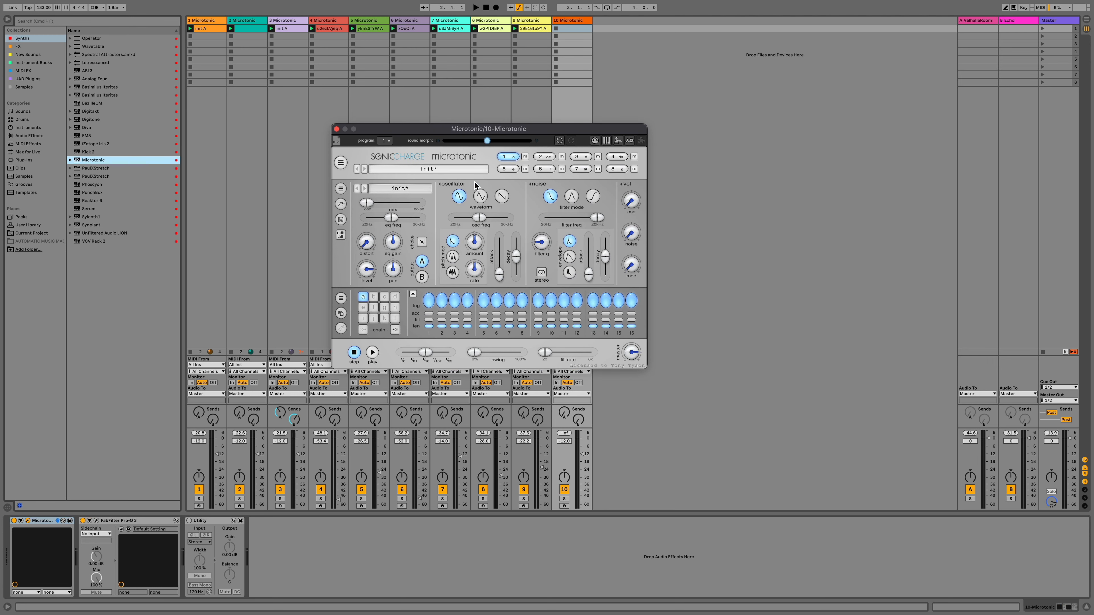
drag(479, 222, 455, 222)
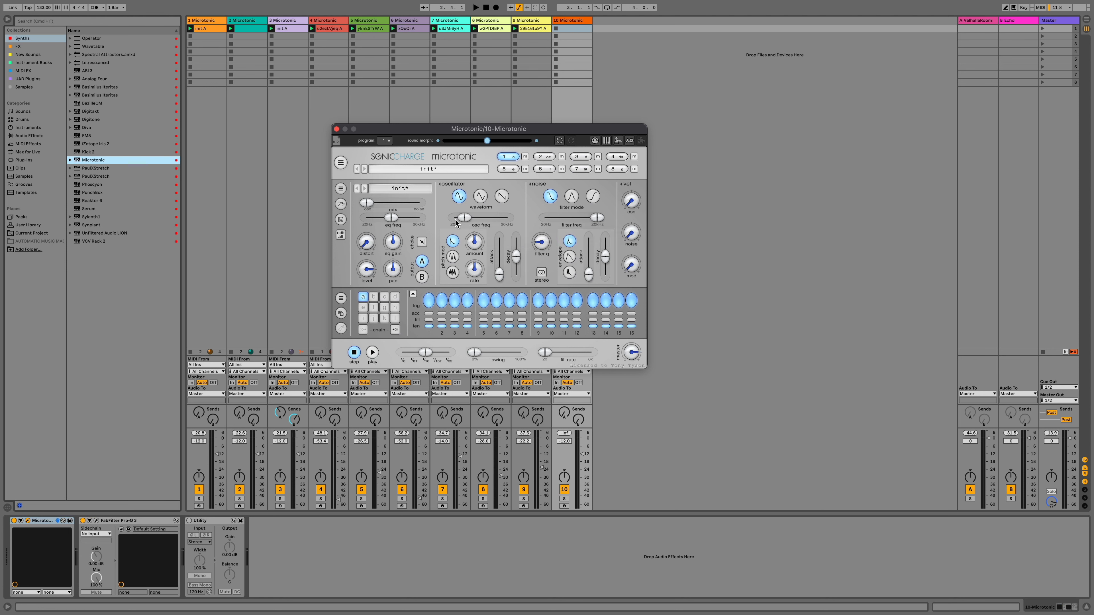
Step: Audition track 10's Microtonic pattern in solo and with the other tracks, and raise the track volume slightly
click(564, 499)
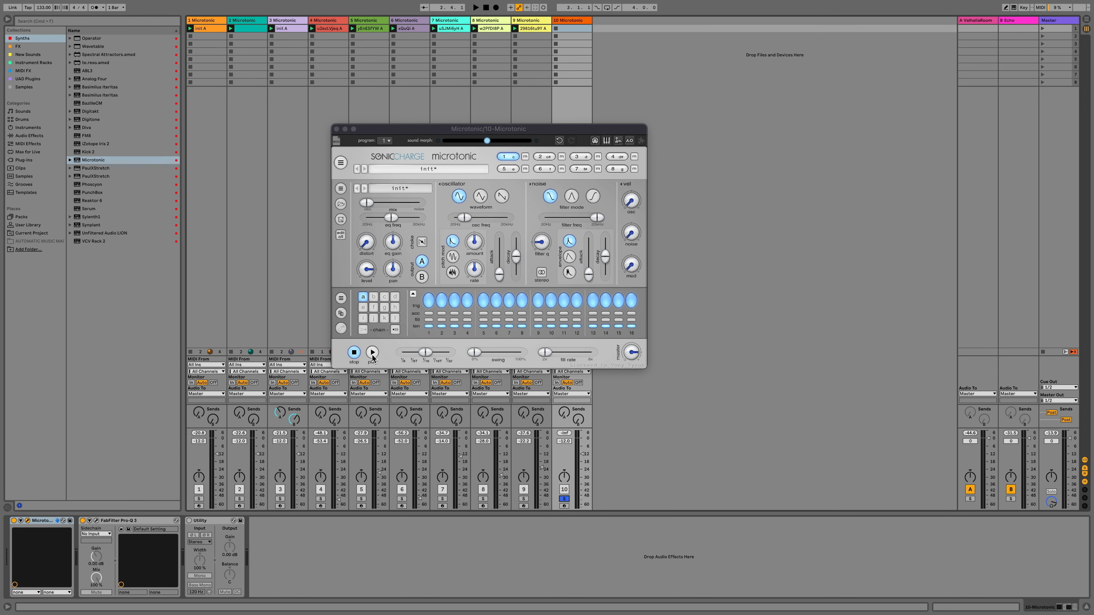
click(373, 353)
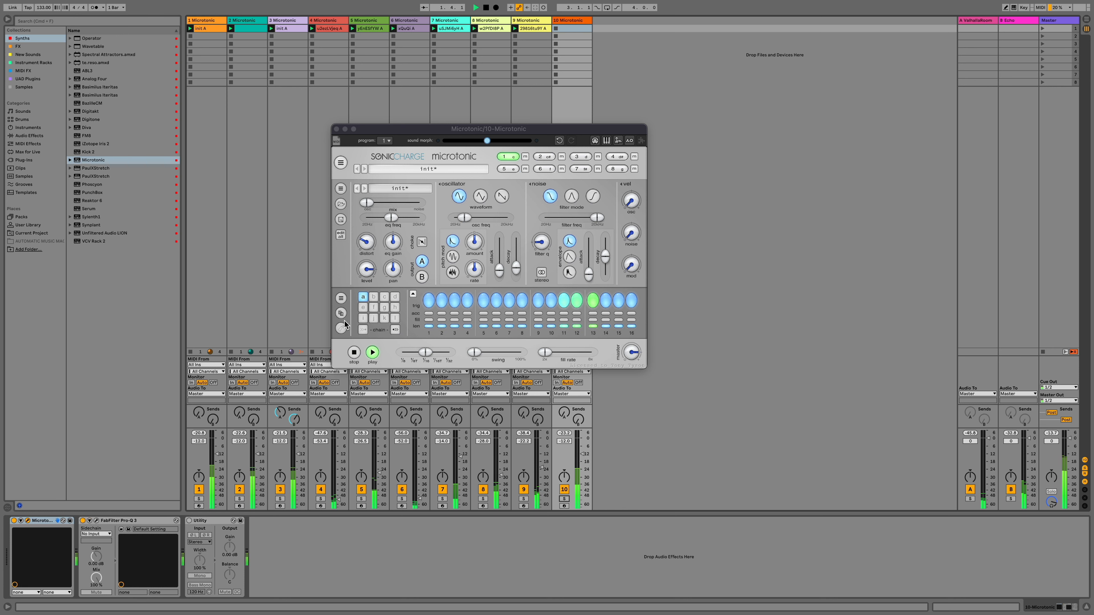
drag(583, 454, 583, 448)
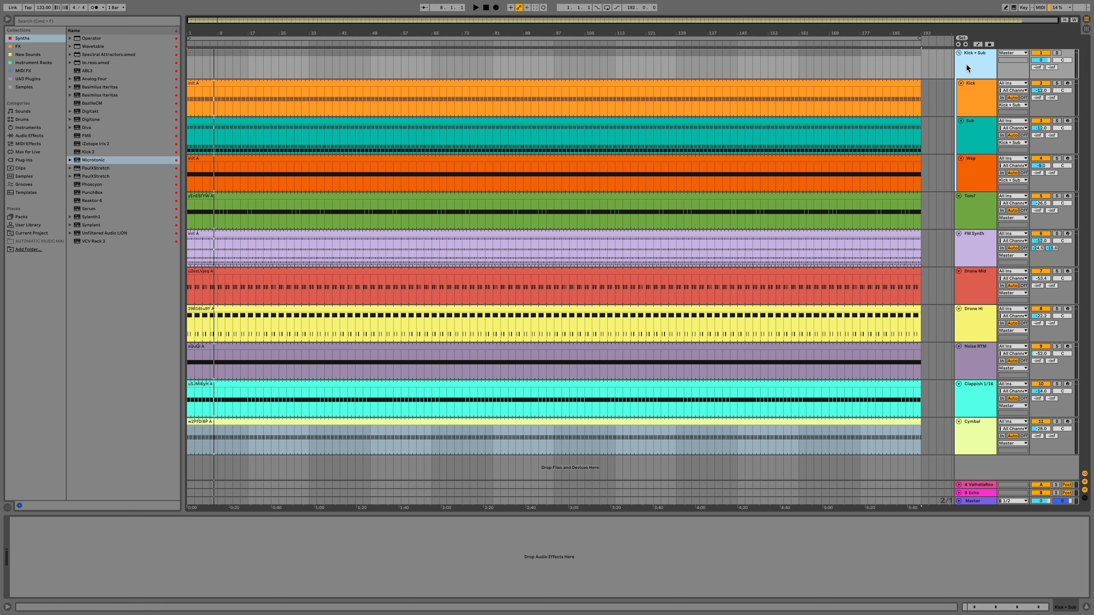
Step: Listen to the Wop track in solo in the arrangement and select the Kick + Sub group
click(976, 168)
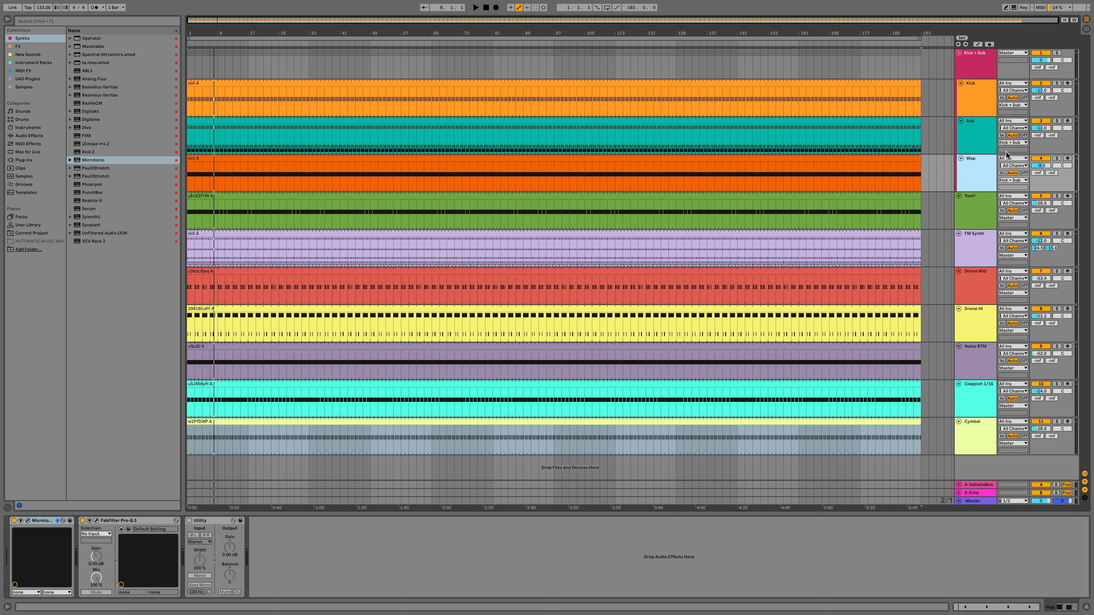
click(1056, 159)
key(space)
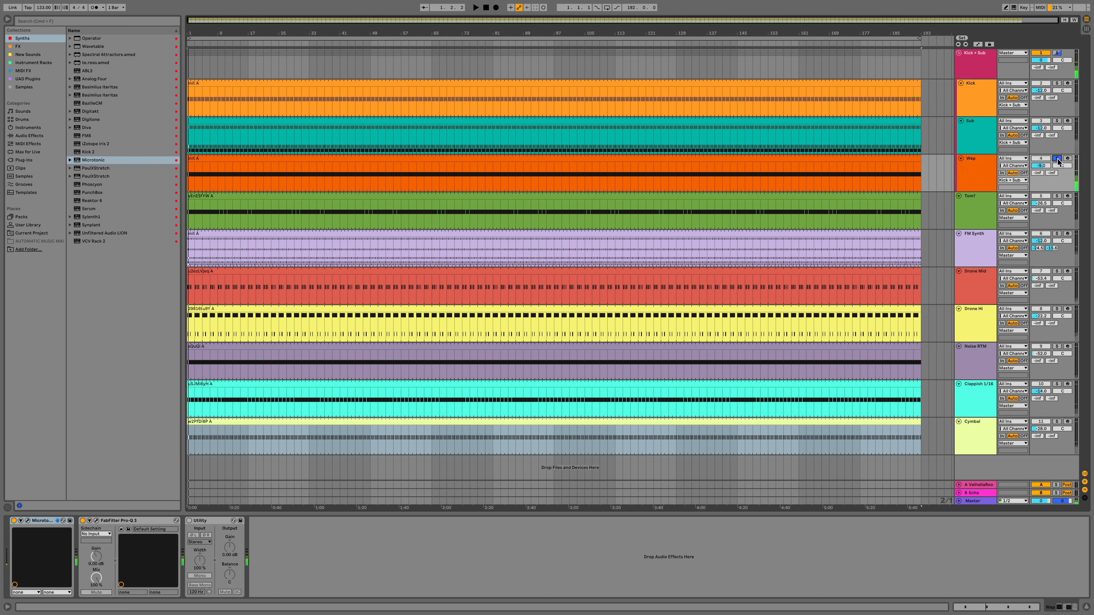
click(967, 57)
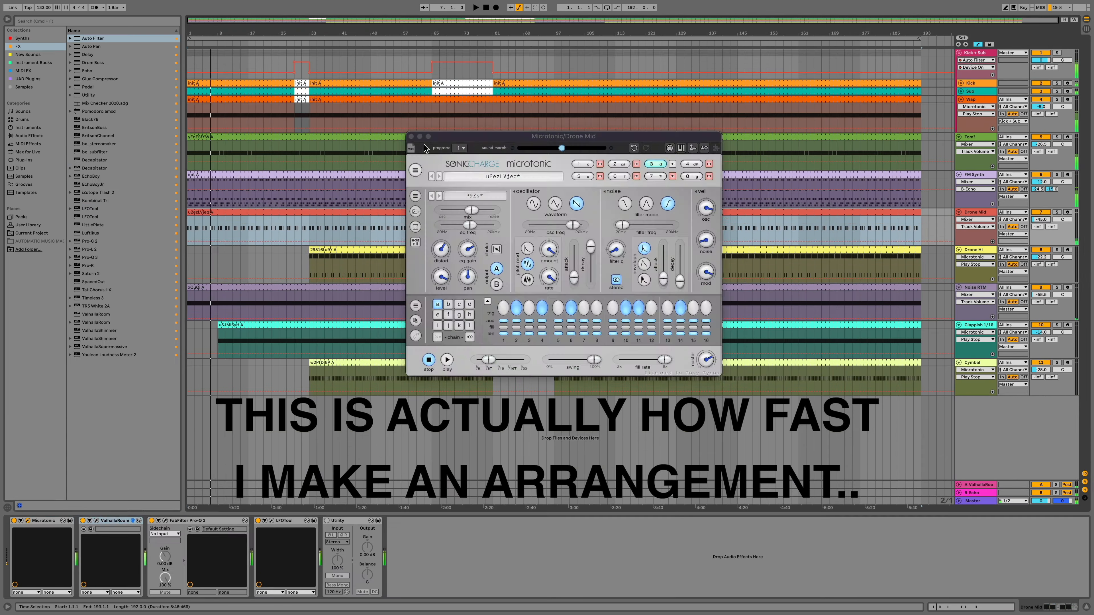
Step: Close Drone Mid's Microtonic window and audition the first drum channel of the Hihat track's Microtonic
click(411, 136)
click(976, 190)
click(1056, 137)
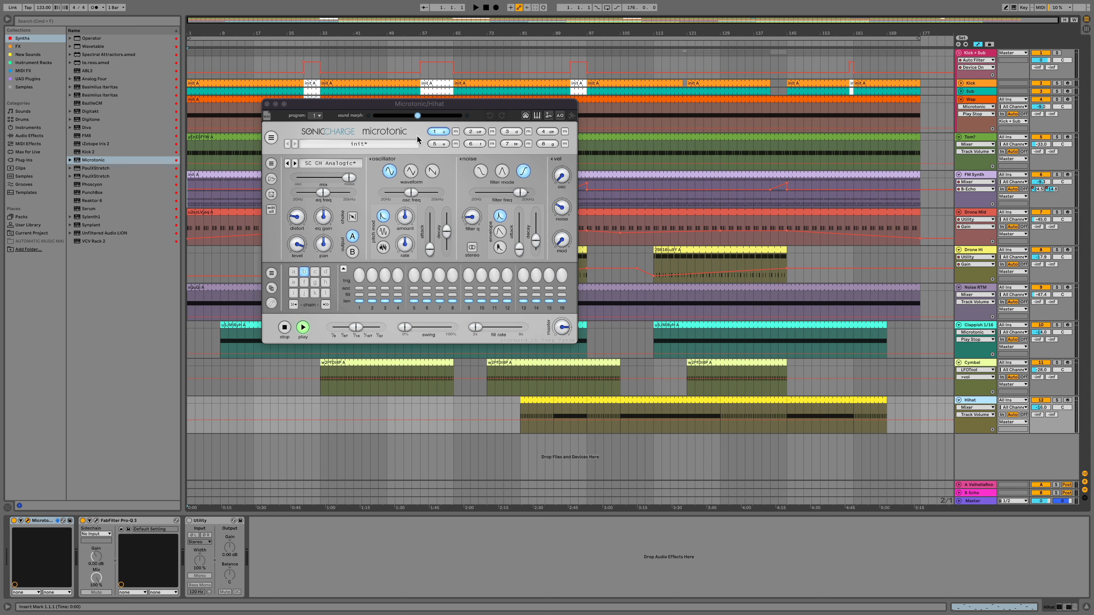
click(439, 132)
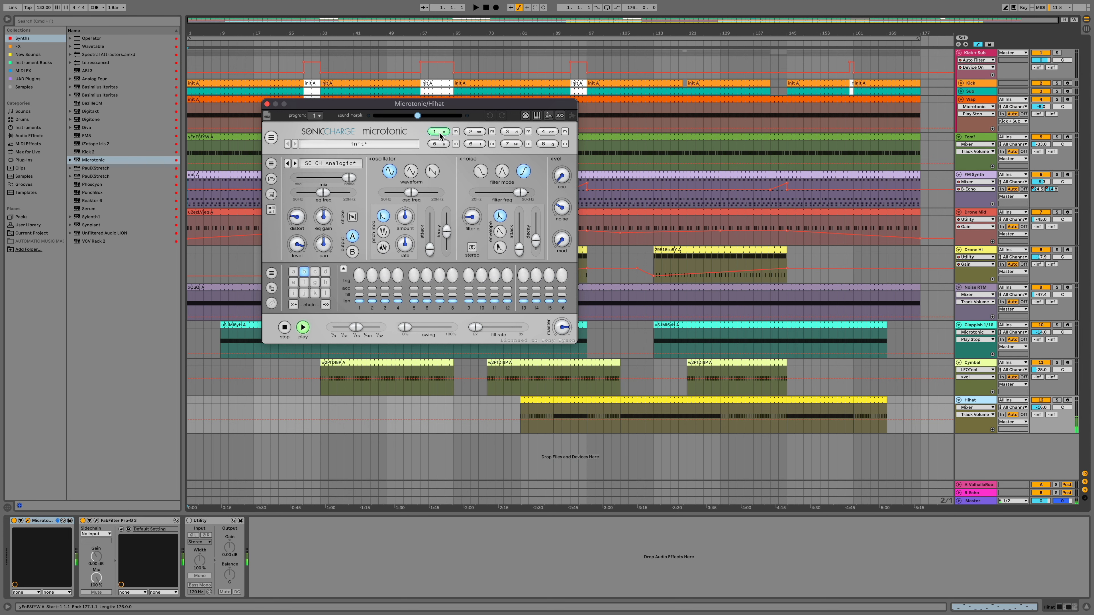
click(267, 104)
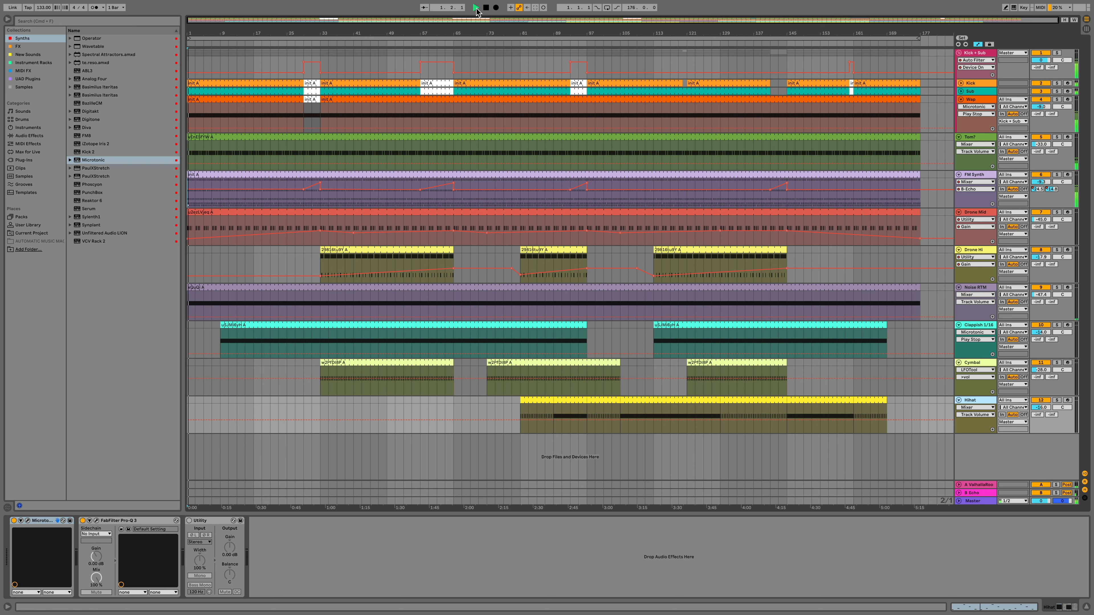
Step: Play the arrangement and inspect the Kick + Sub group's Auto Filter automation at bar 29
key(space)
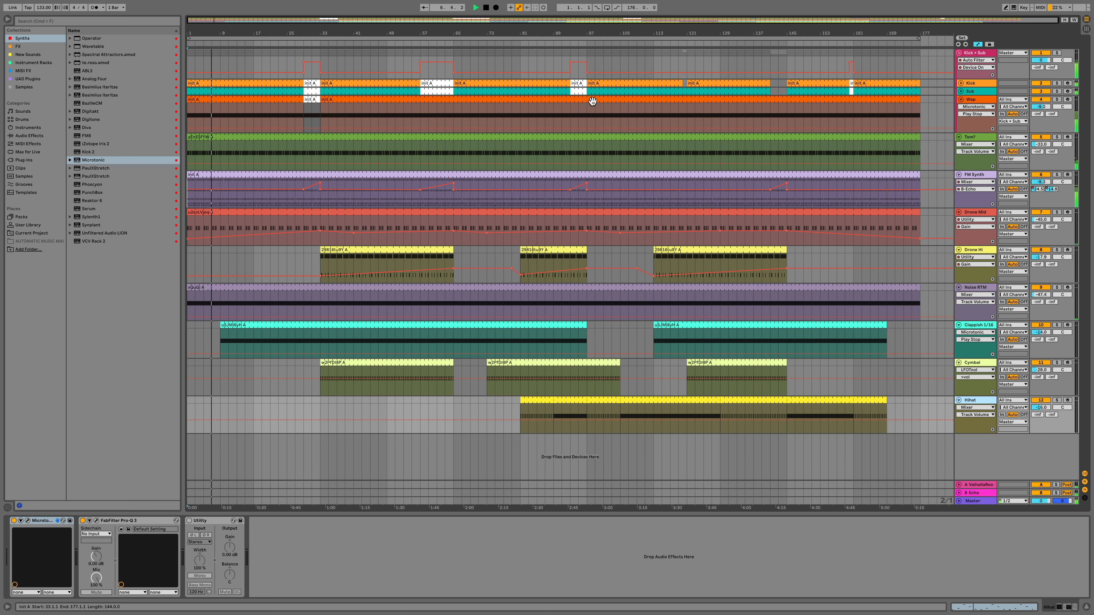
click(303, 53)
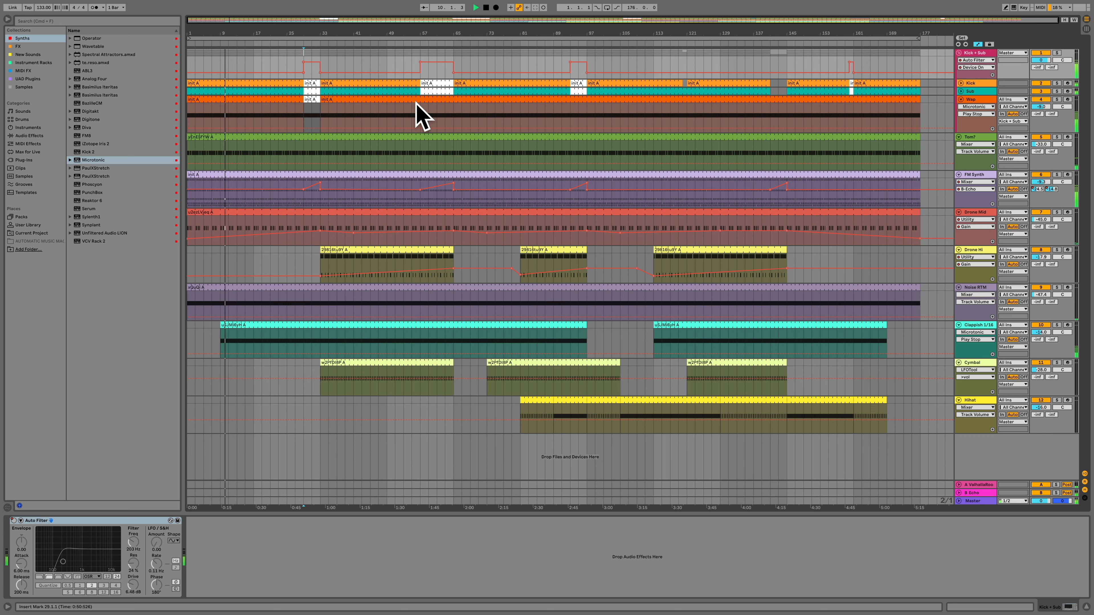
Step: Color the Wop track's section from bar 57 to bar 65 white
drag(423, 110, 452, 108)
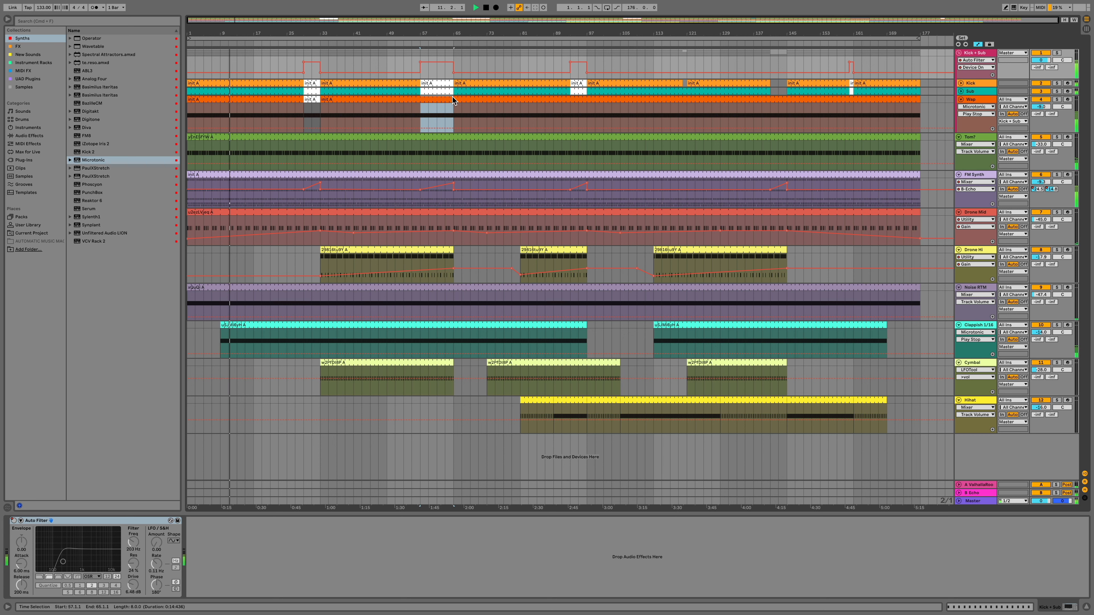
right_click(449, 101)
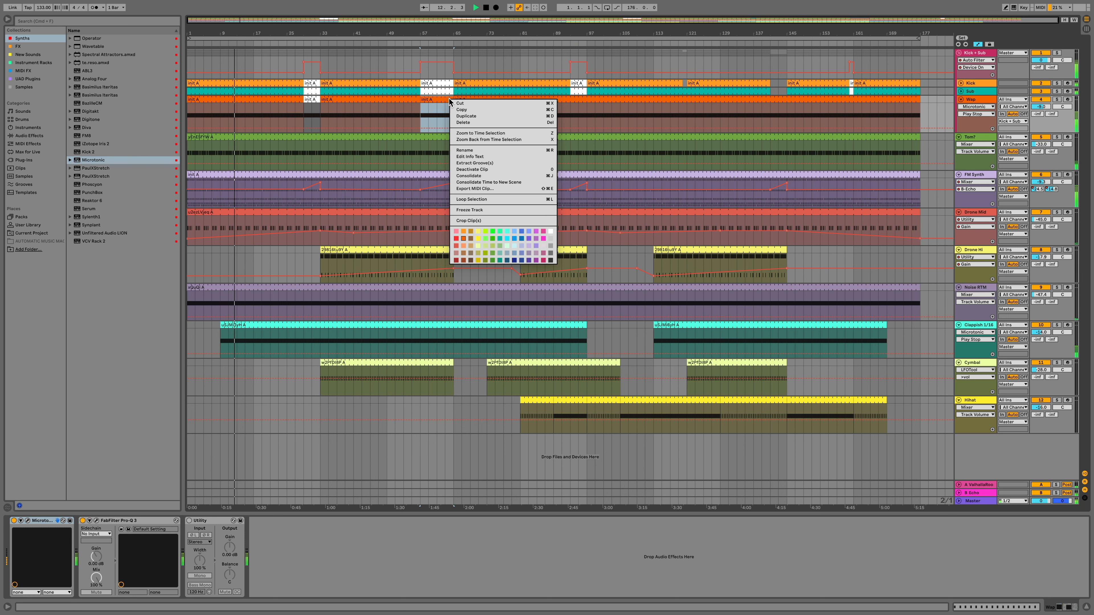
click(550, 232)
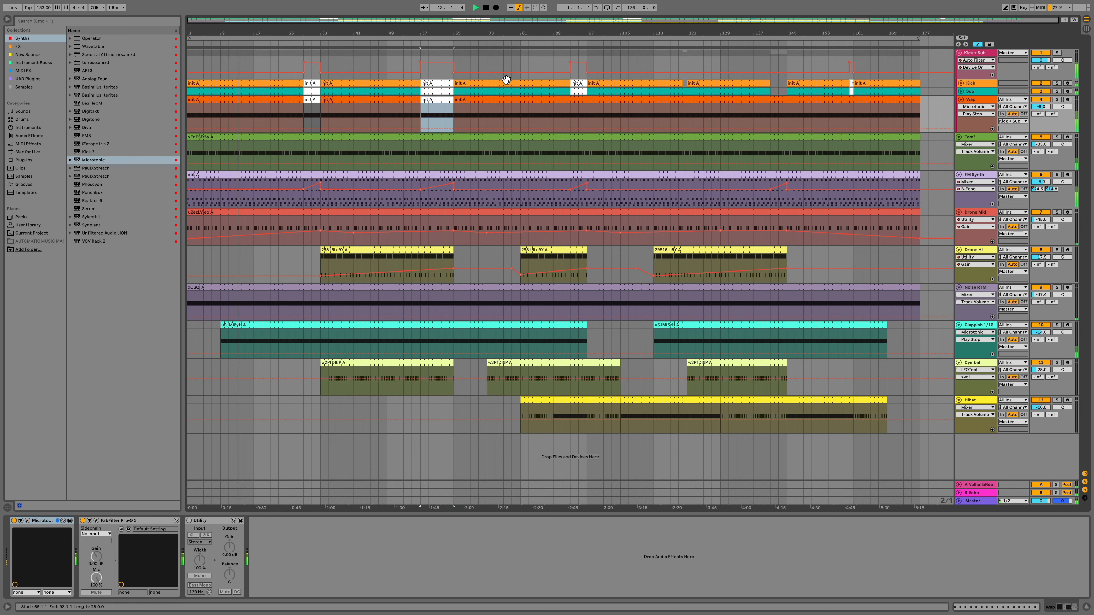
Step: Copy the last four bars of Wop's white section, bars 61 to 65, and paste them at bar 93
click(438, 107)
drag(438, 111, 453, 112)
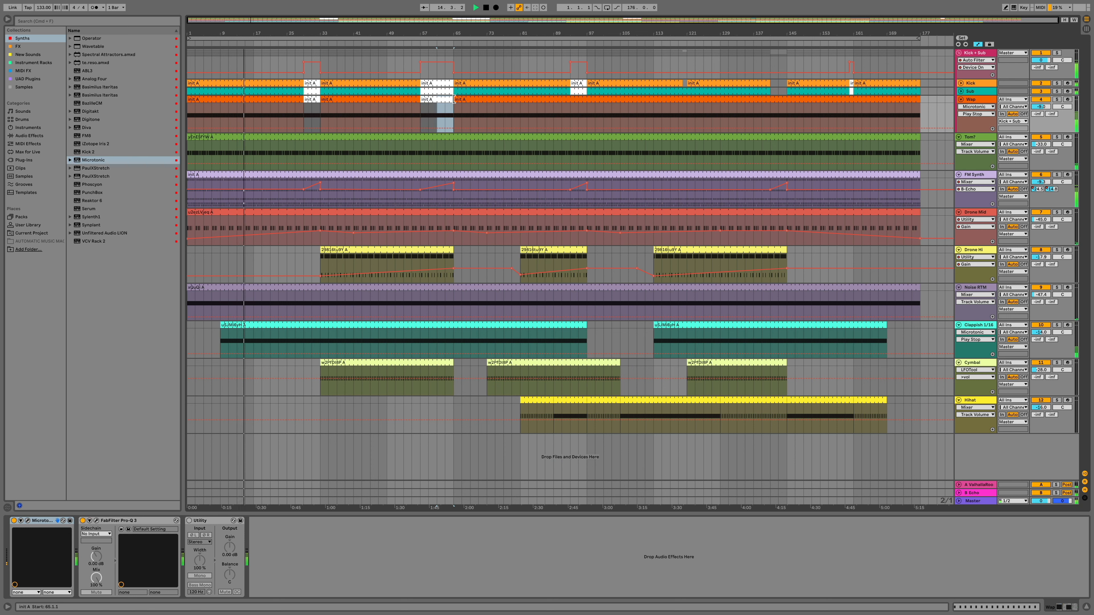
key(super+c)
click(573, 112)
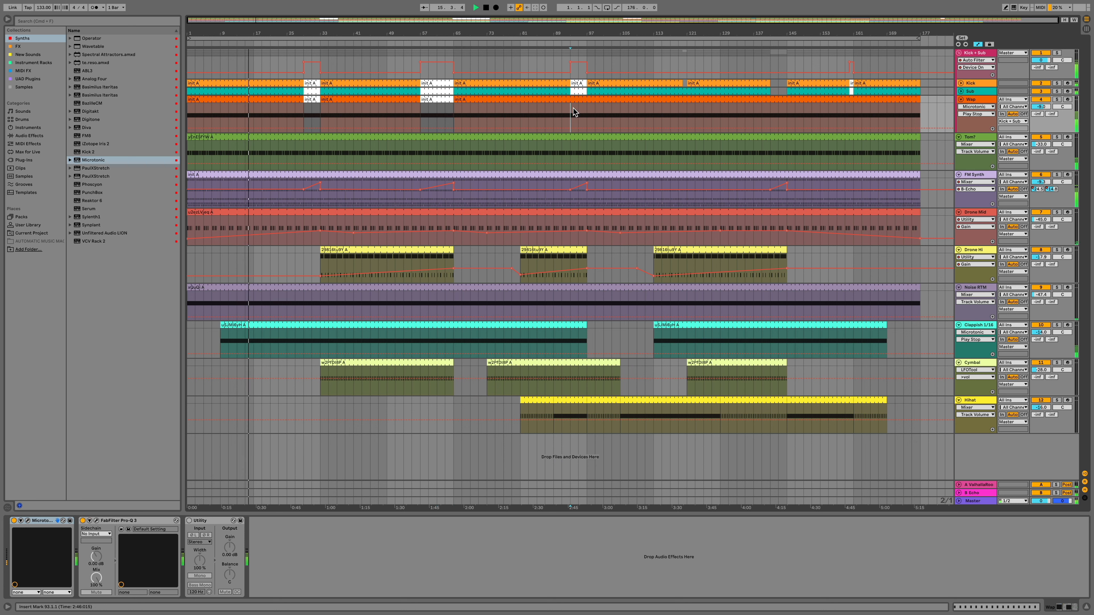
key(super+v)
Step: Delete the Wop track's section from bar 141 to bar 145
click(770, 110)
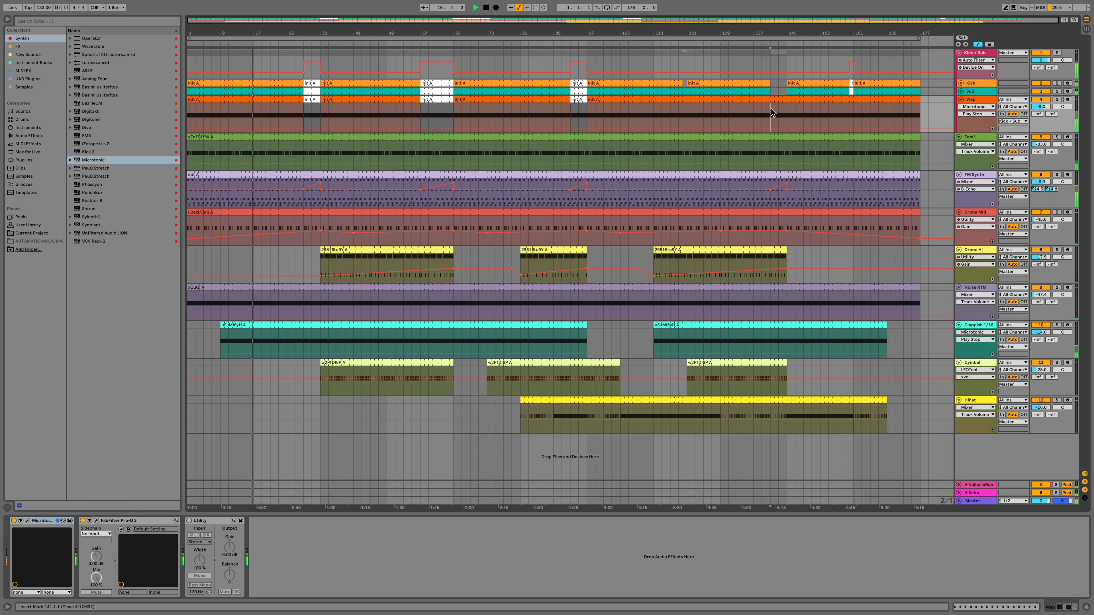
drag(771, 111, 786, 112)
key(Delete)
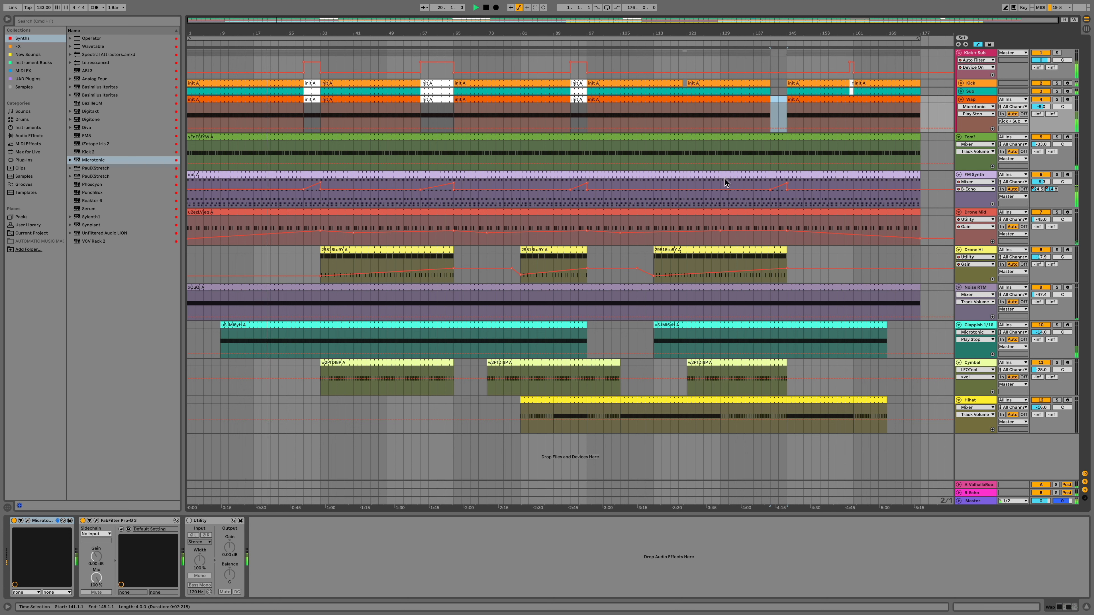
Step: Add Tal-Chorus-LX to the FM Synth track and place it between FabFilter Pro-Q 3 and Auto Filter
click(979, 175)
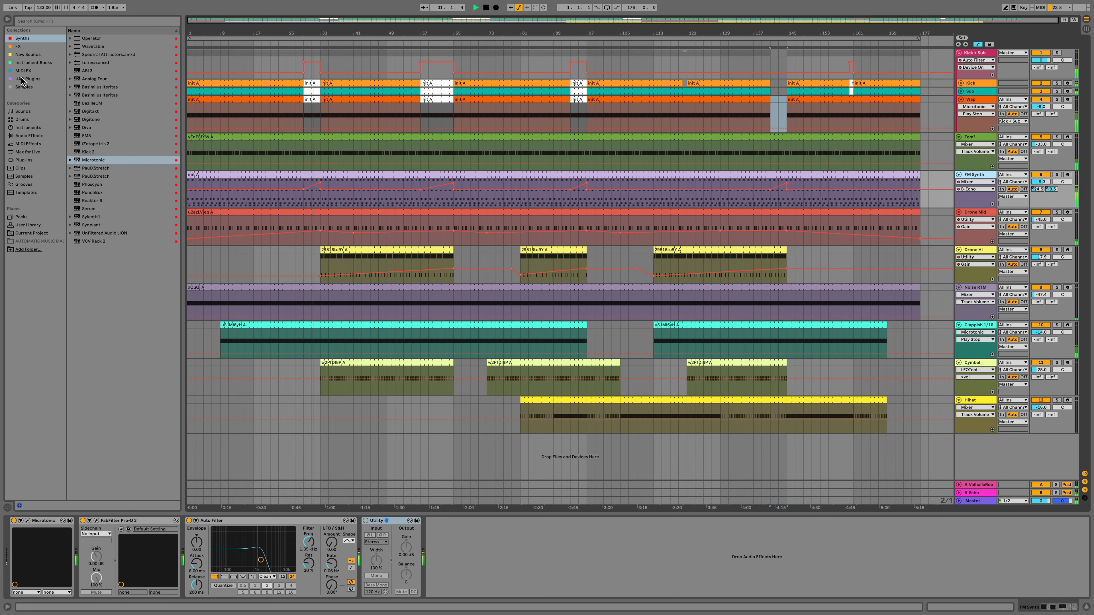
click(19, 48)
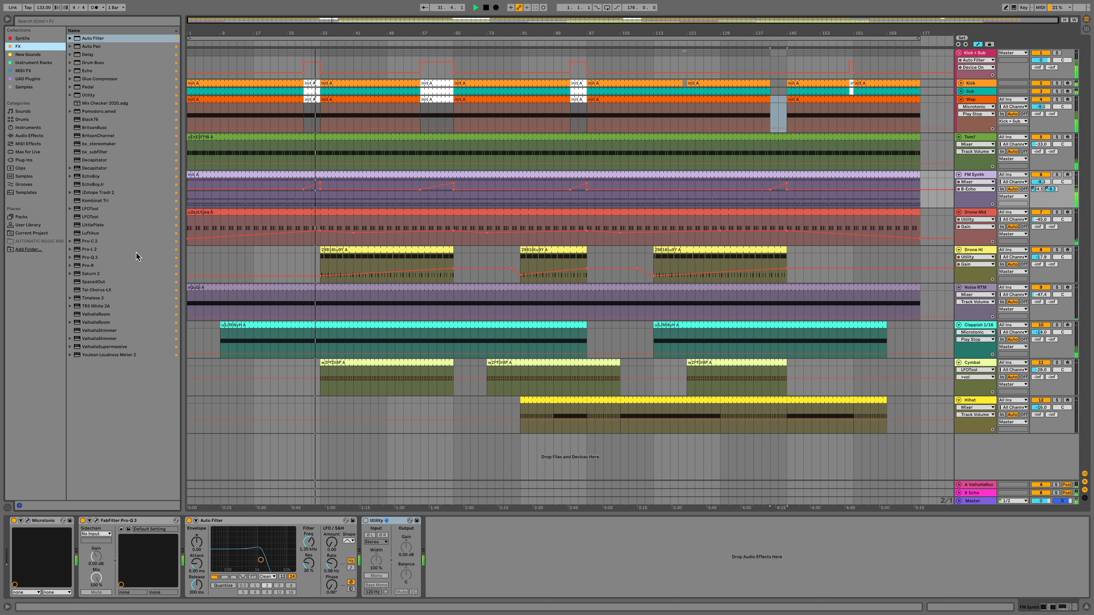
click(94, 290)
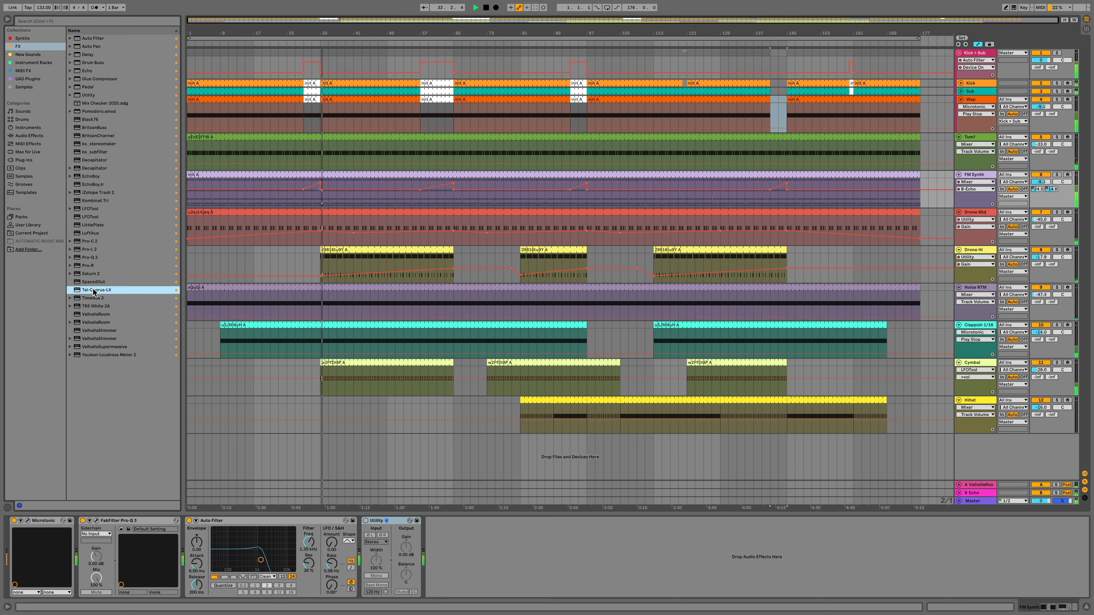
drag(94, 292, 237, 173)
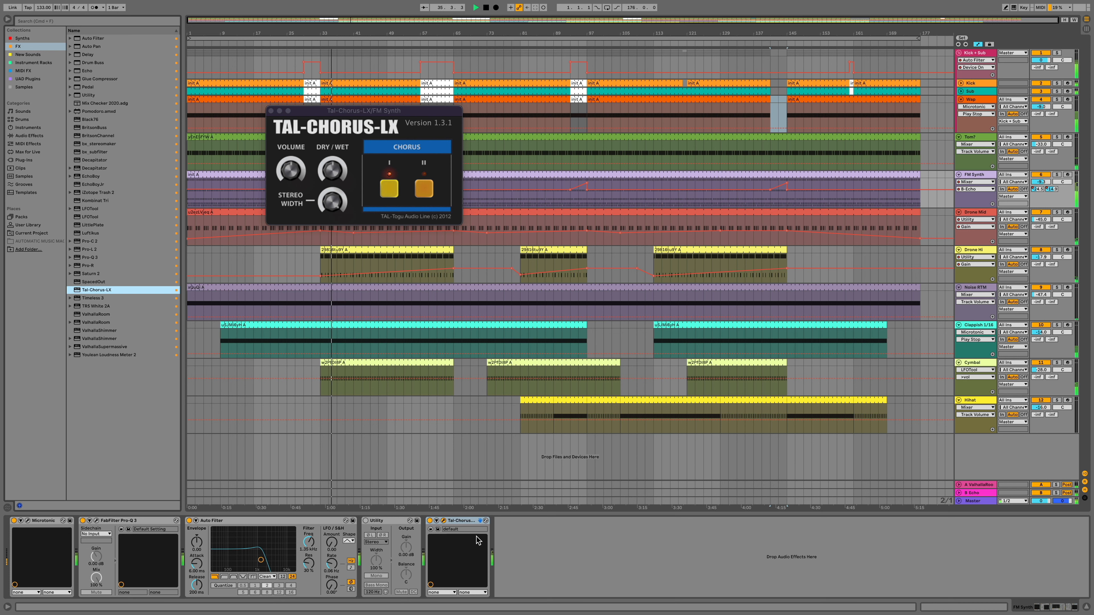
drag(460, 521, 189, 522)
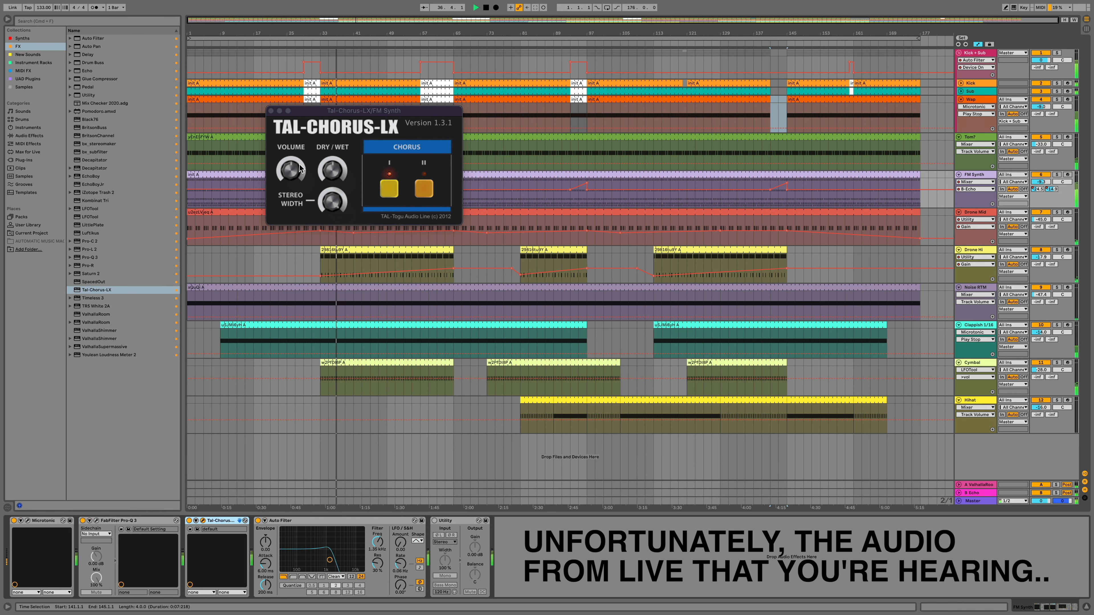
Step: Inspect the Volume and Dry/Wet controls of FM Synth's Tal-Chorus-LX and close its window
click(300, 168)
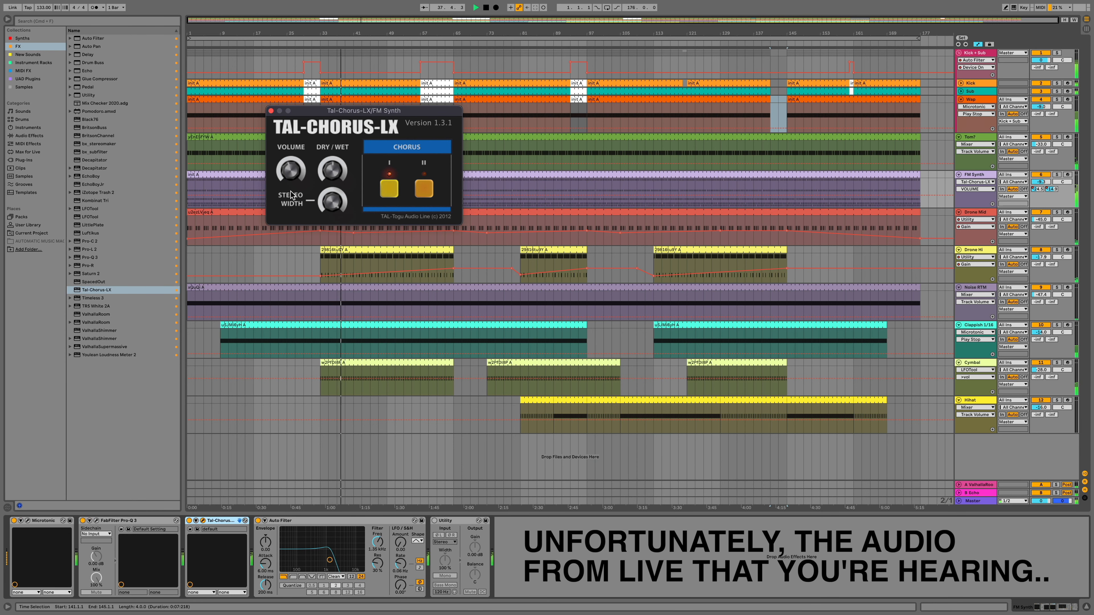
click(334, 175)
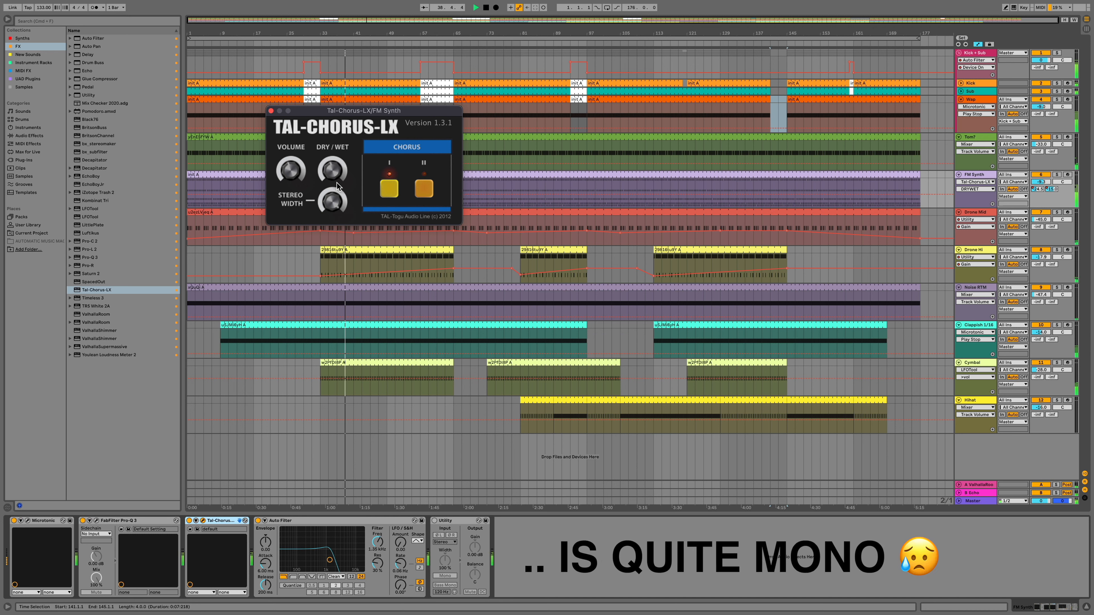
click(270, 111)
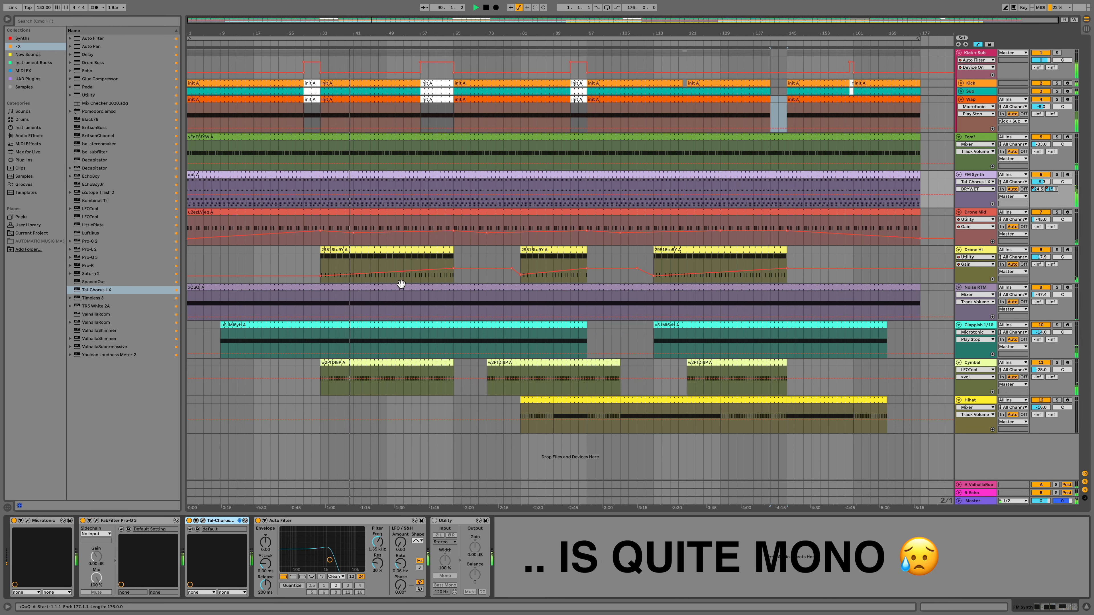
Step: Review the first Cymbal clip, Wop's bars 29 to 33 and the first Drone Hi clip with their device chains
click(383, 363)
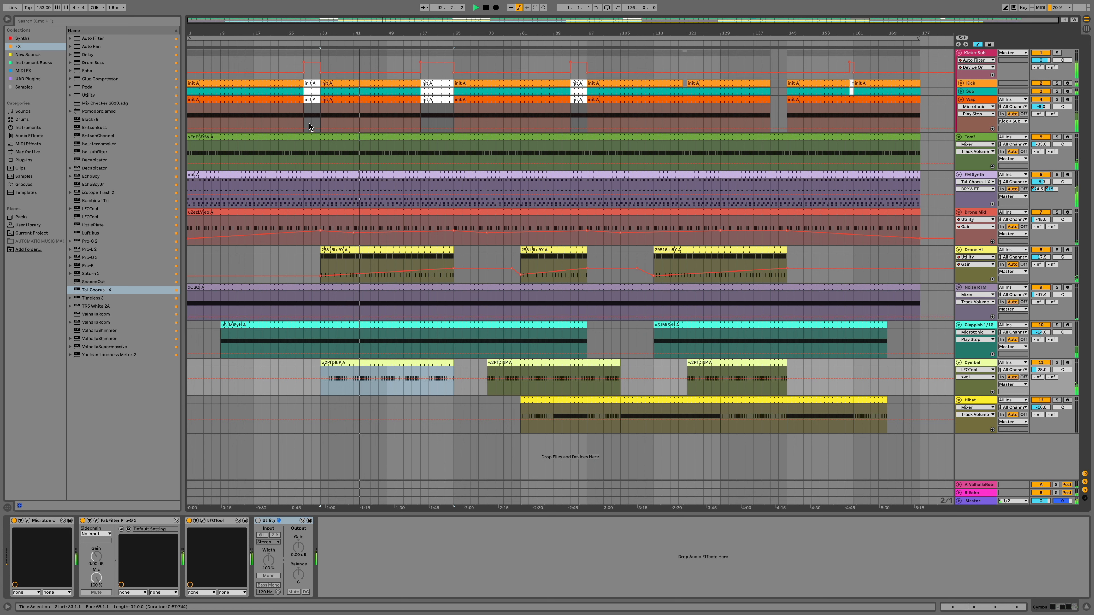
drag(303, 117, 319, 120)
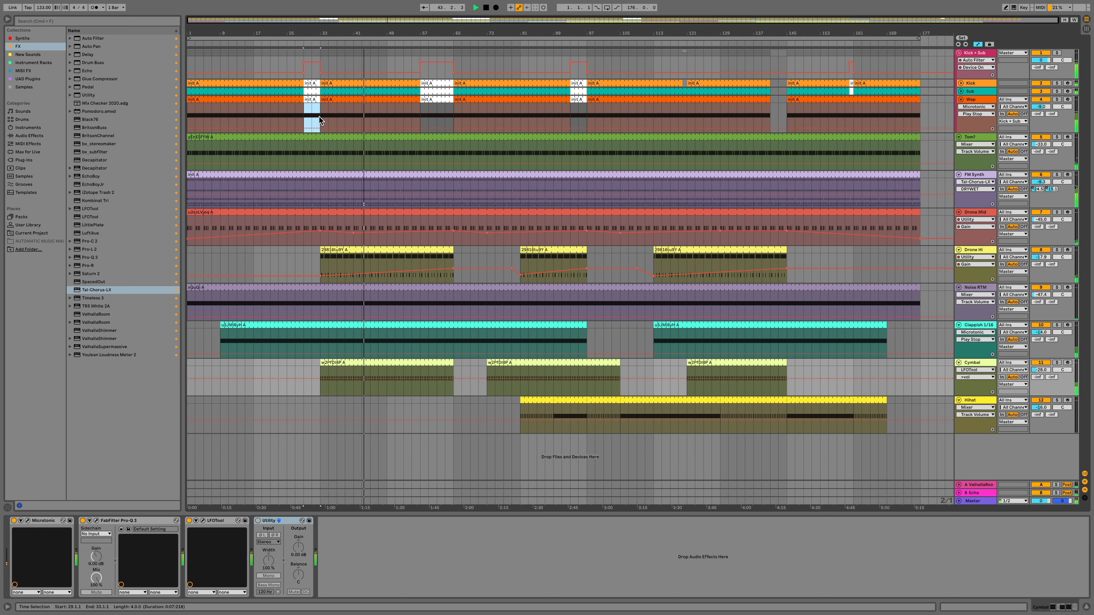
click(394, 249)
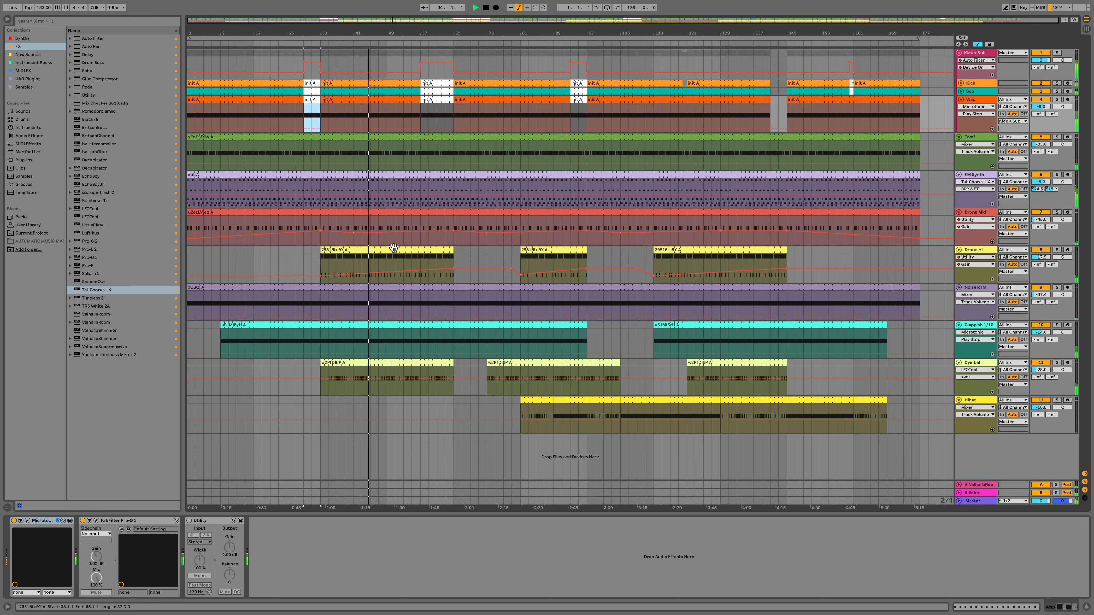
click(395, 248)
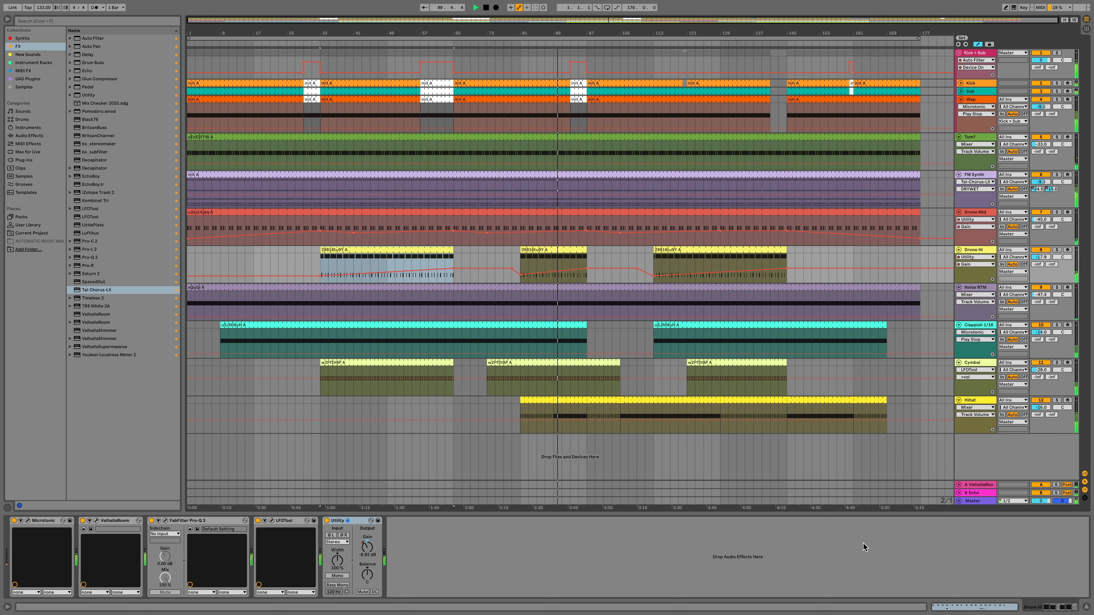
Step: Open the Hihat clip between bars 89 and 97 to examine its notes
click(568, 409)
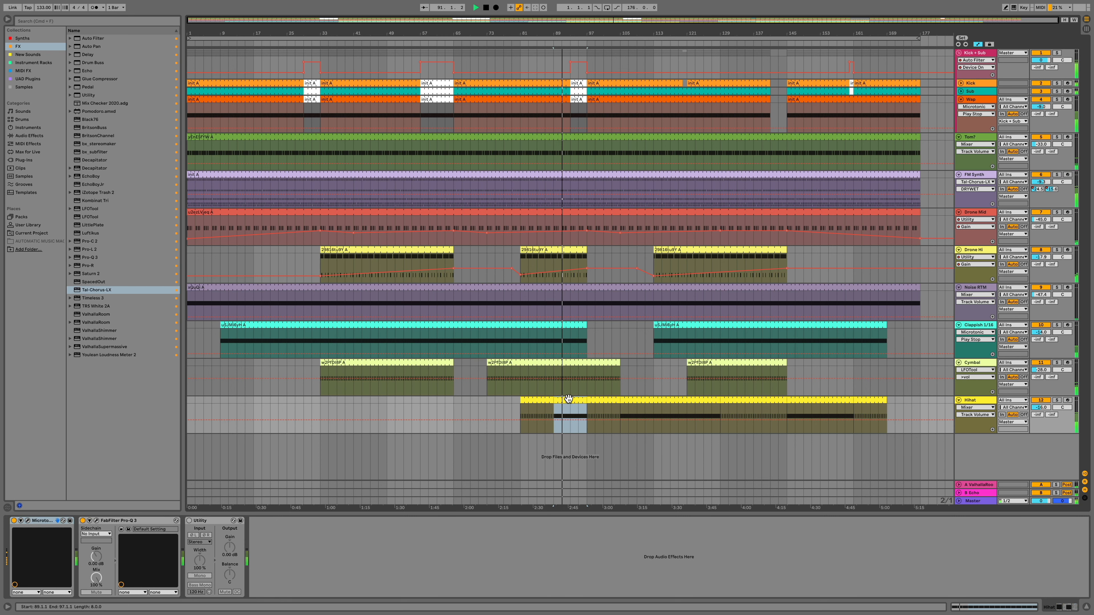
key(shift+Tab)
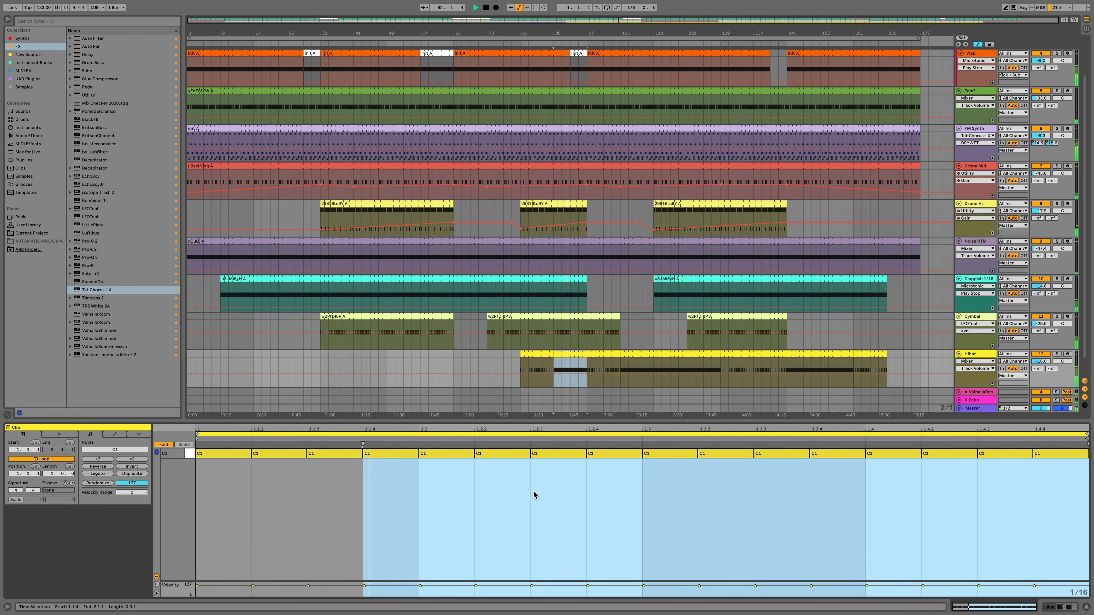
Step: Compare the Hihat clips at bars 81 to 89 and 89 to 97, and review the track's devices and the arrangement around bar 97
click(544, 355)
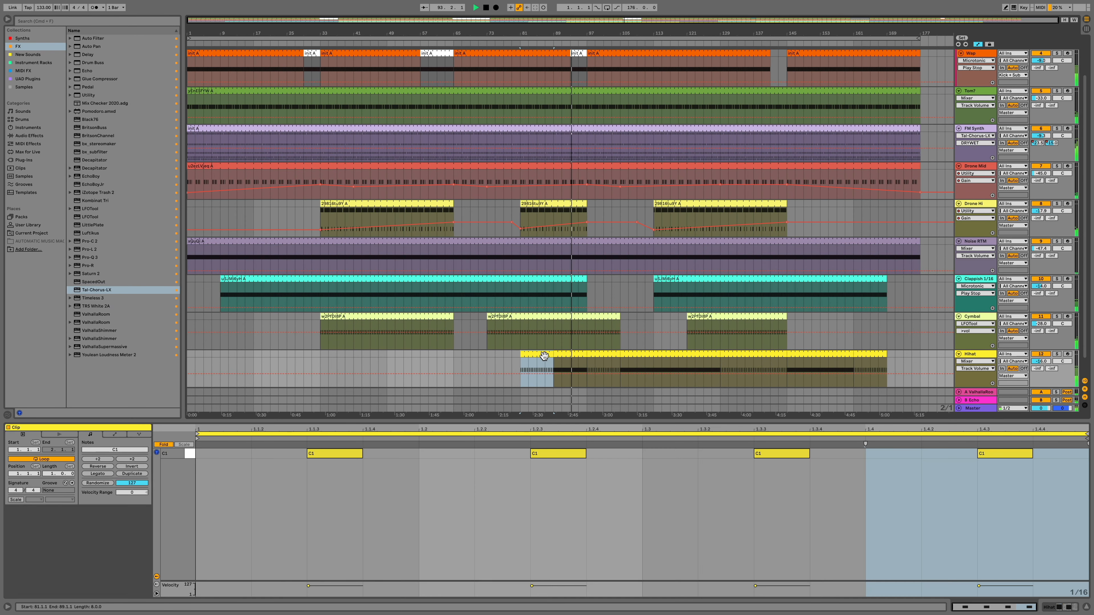
click(571, 363)
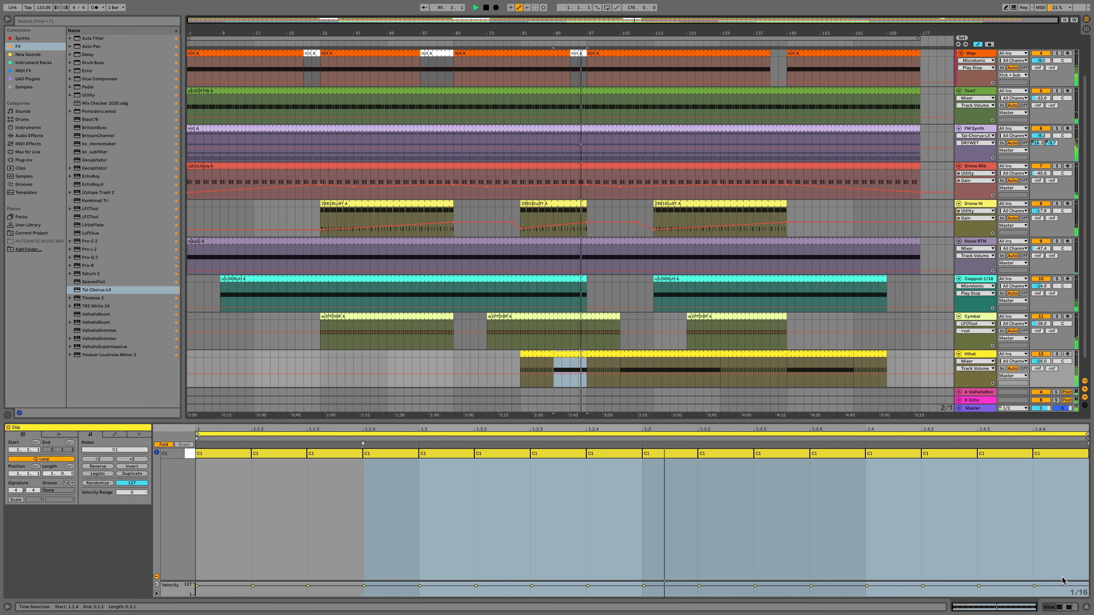
click(1057, 607)
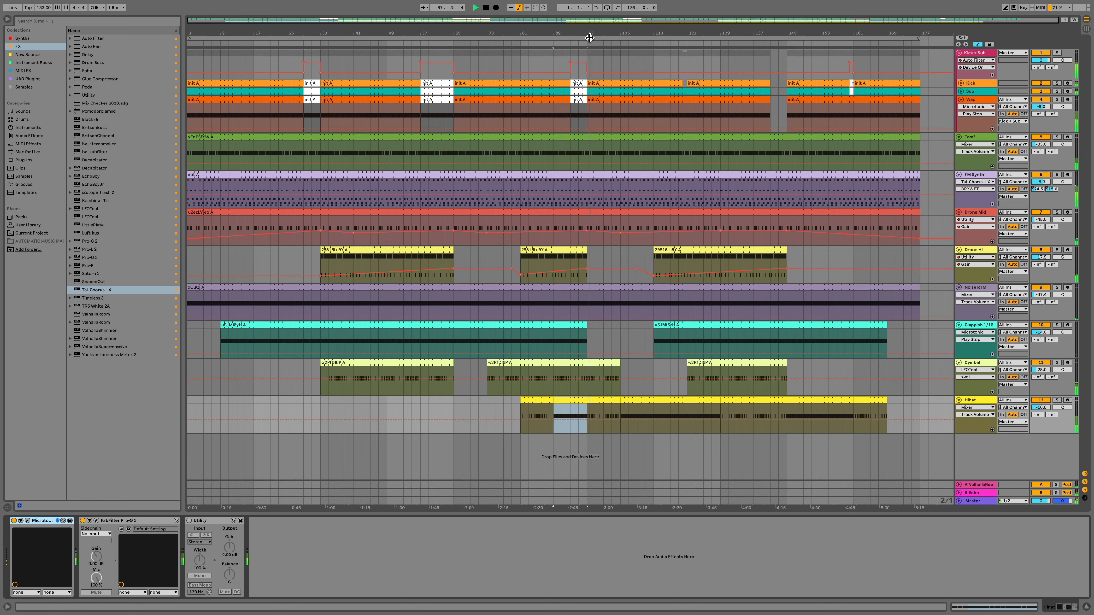
mouse_move(590, 33)
mouse_down()
mouse_move(590, 77)
mouse_move(590, 44)
mouse_up()
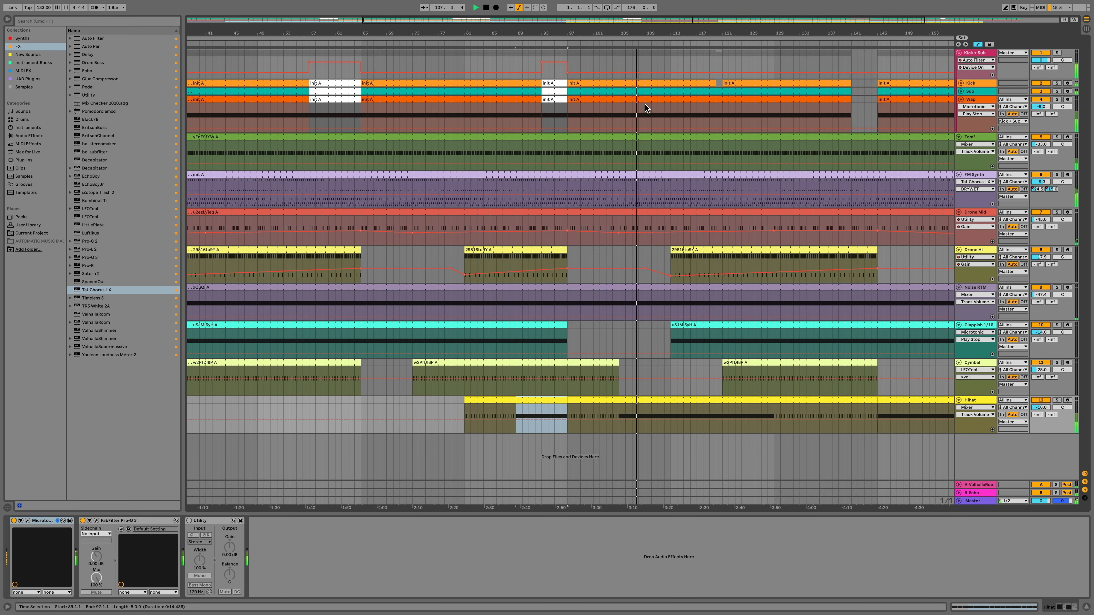
drag(653, 35, 654, 8)
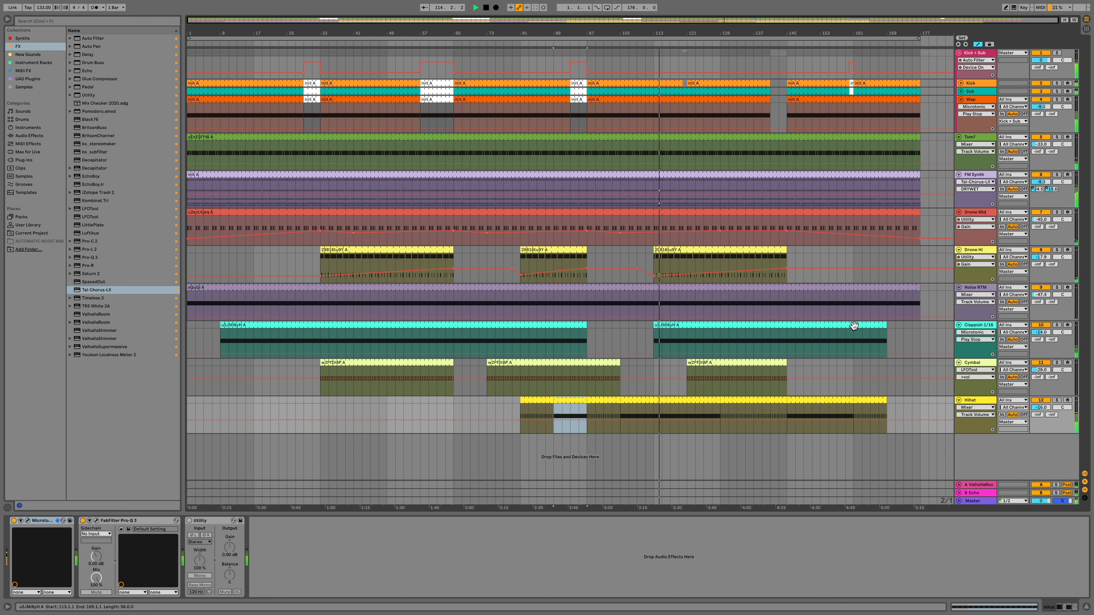
Step: Enable the stereo noise option in the Clappish 1/16 track's Microtonic, close its window and select the track's second clip
click(974, 326)
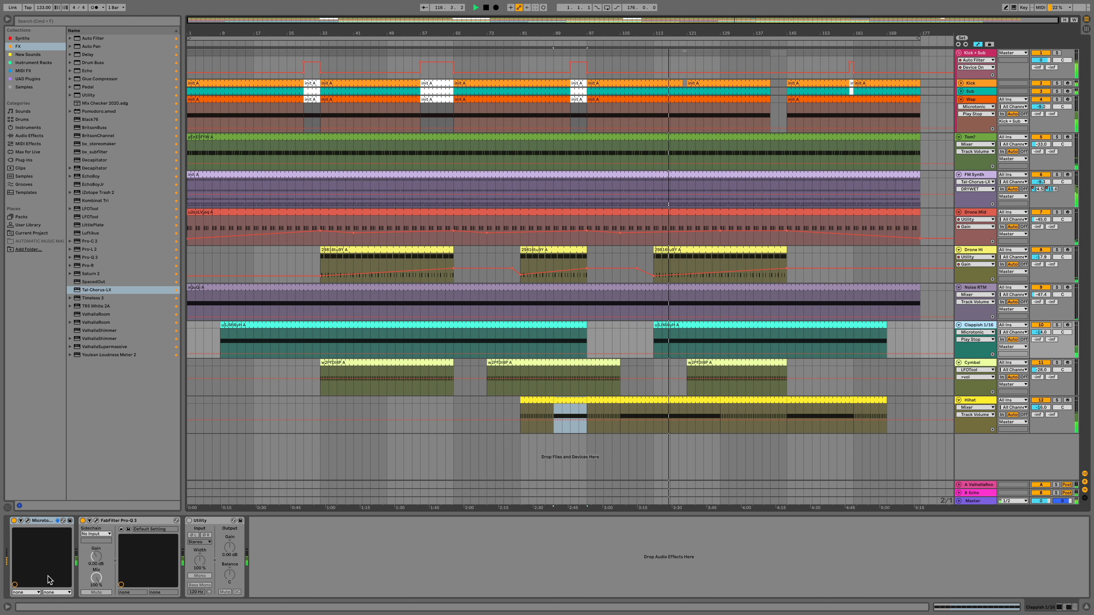
click(27, 521)
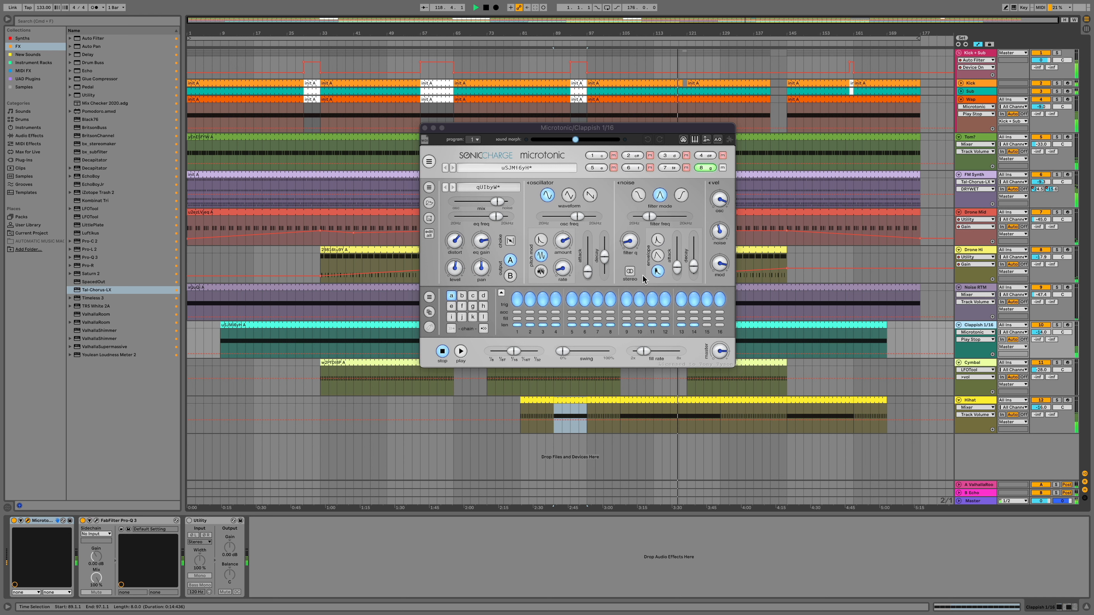
click(630, 274)
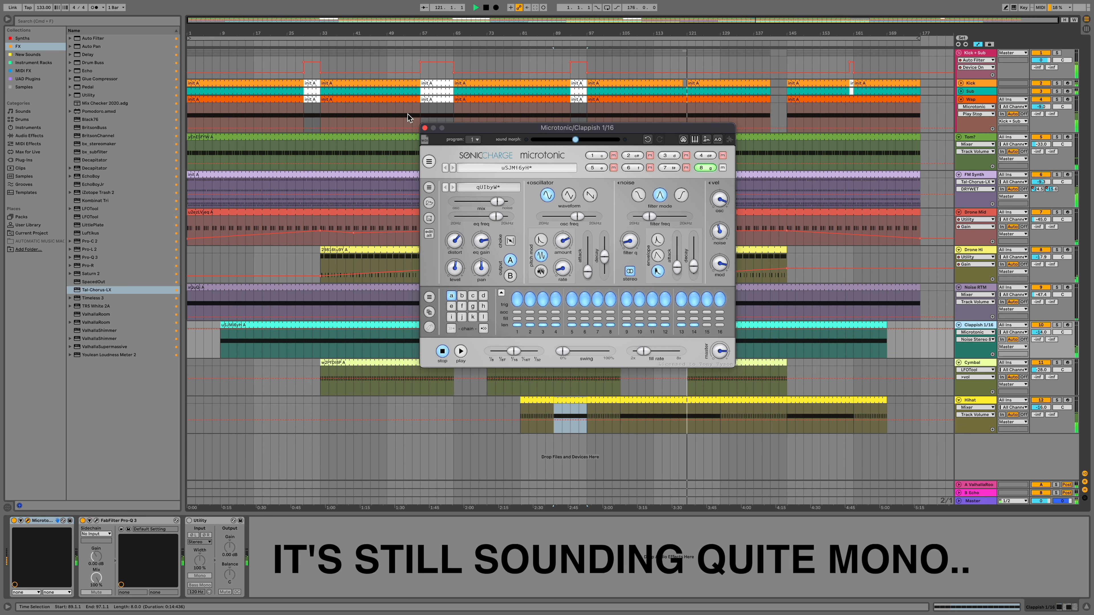
click(425, 128)
click(719, 326)
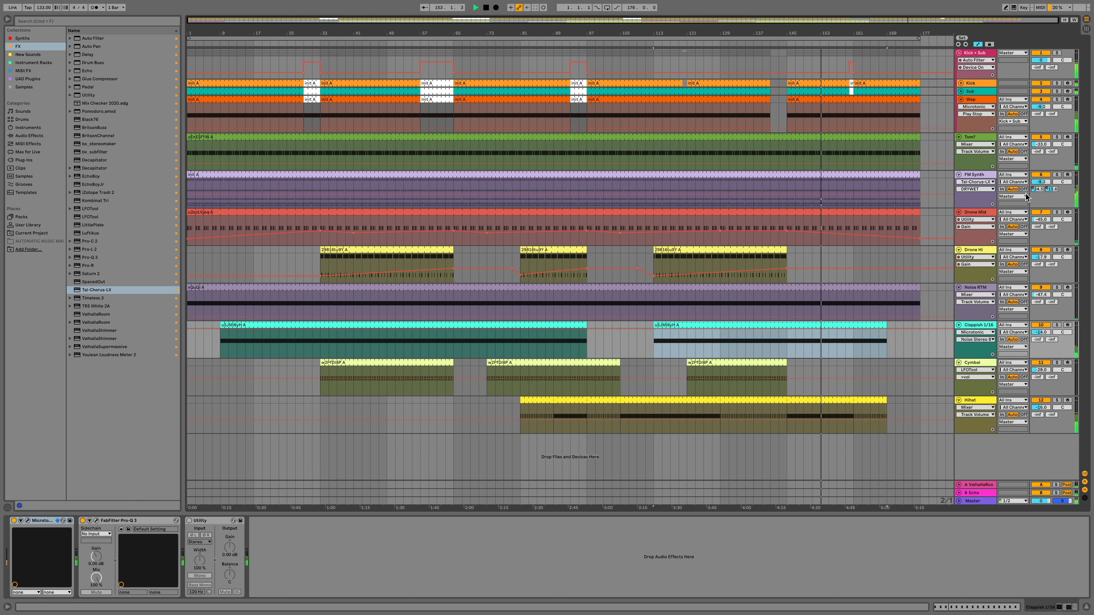
Step: Add a rising B-Echo send automation ramp to the FM Synth track from bar 159 to 161 and stop playback
click(1051, 189)
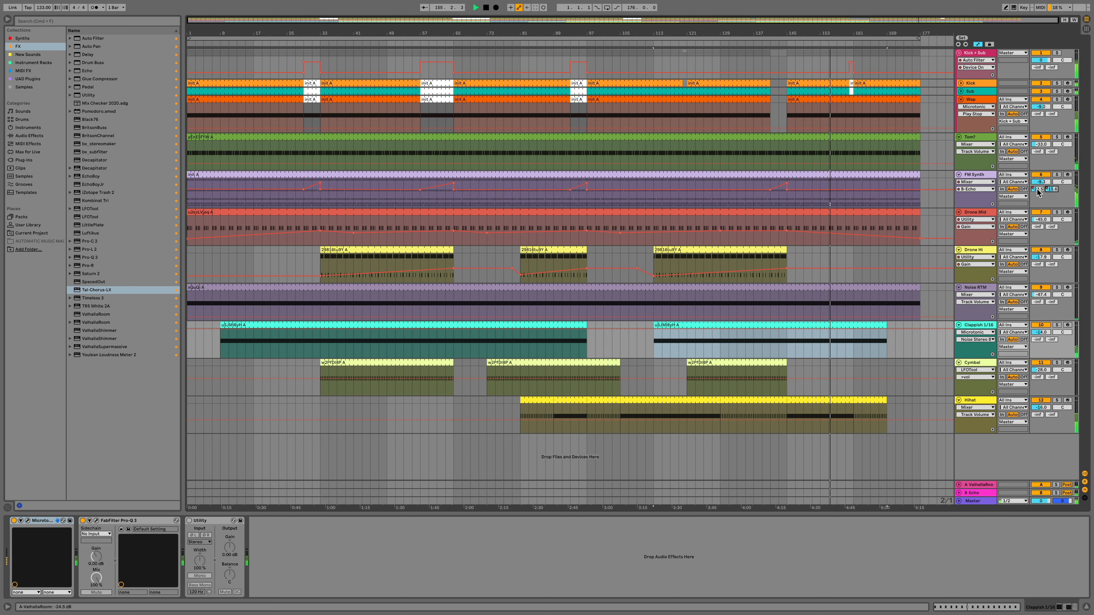
click(1037, 190)
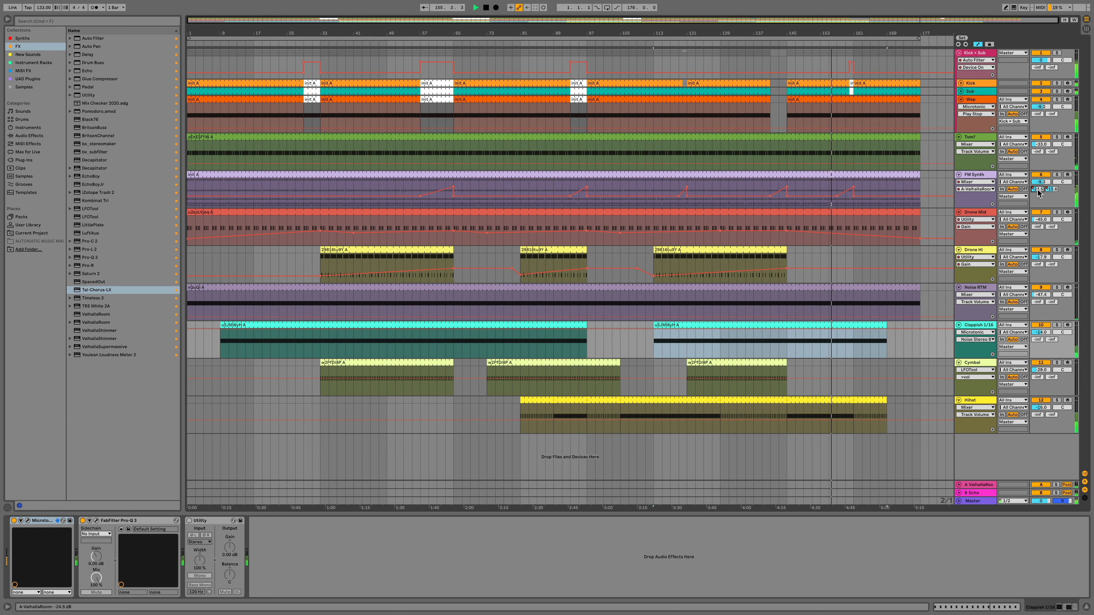
click(1054, 190)
click(846, 206)
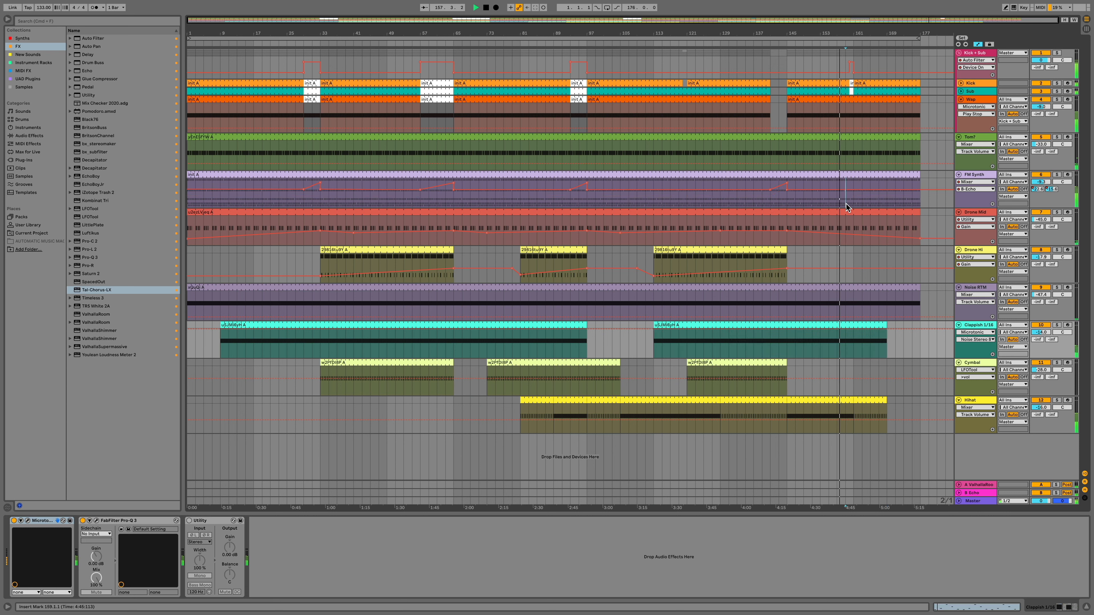
click(852, 201)
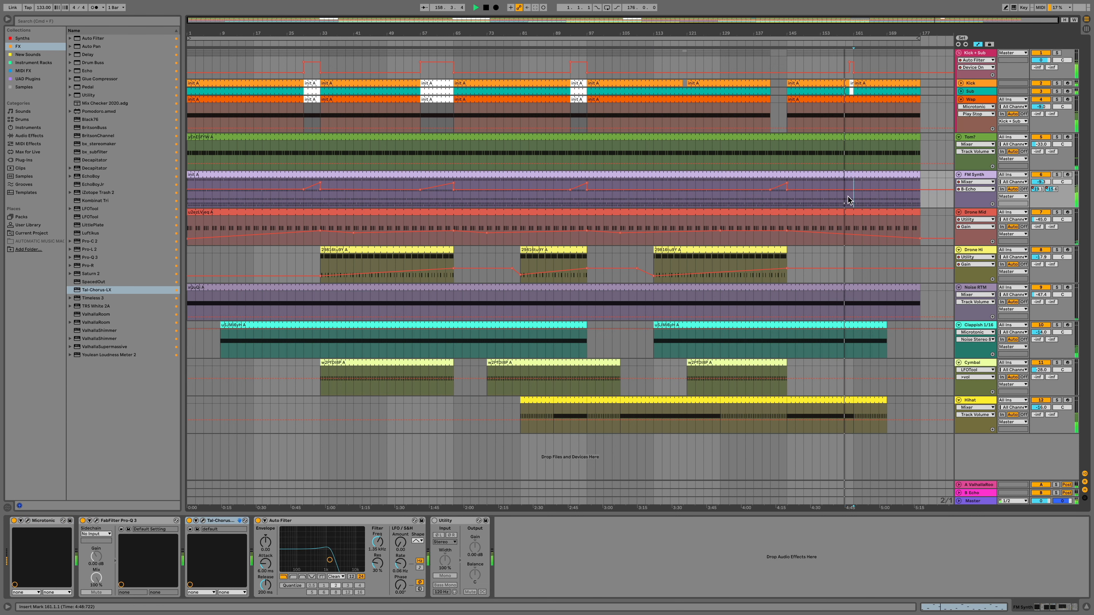
drag(848, 198, 848, 187)
click(846, 183)
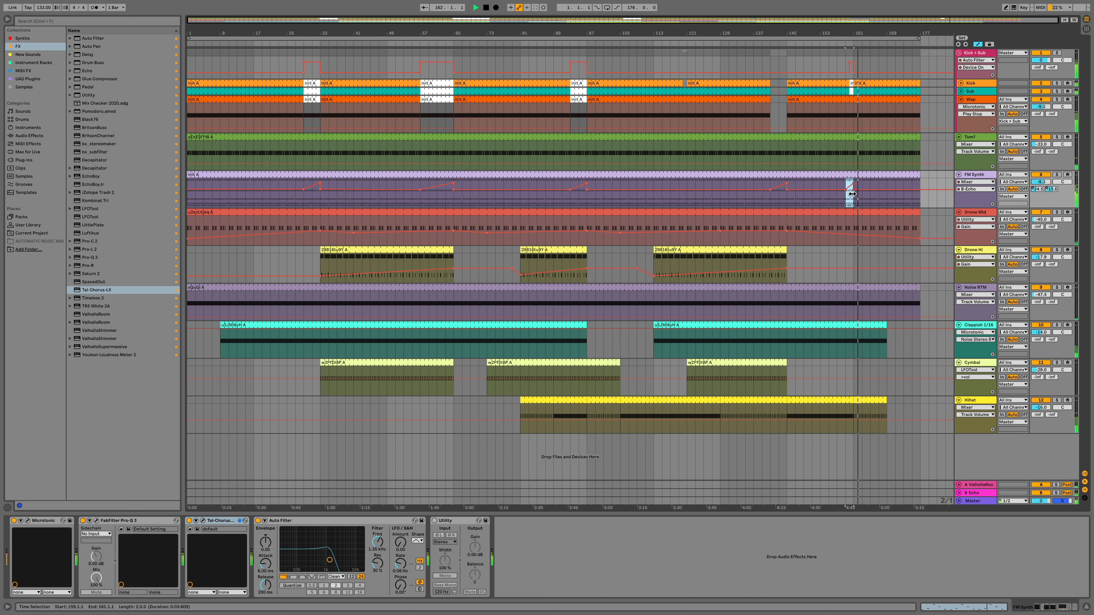
click(852, 185)
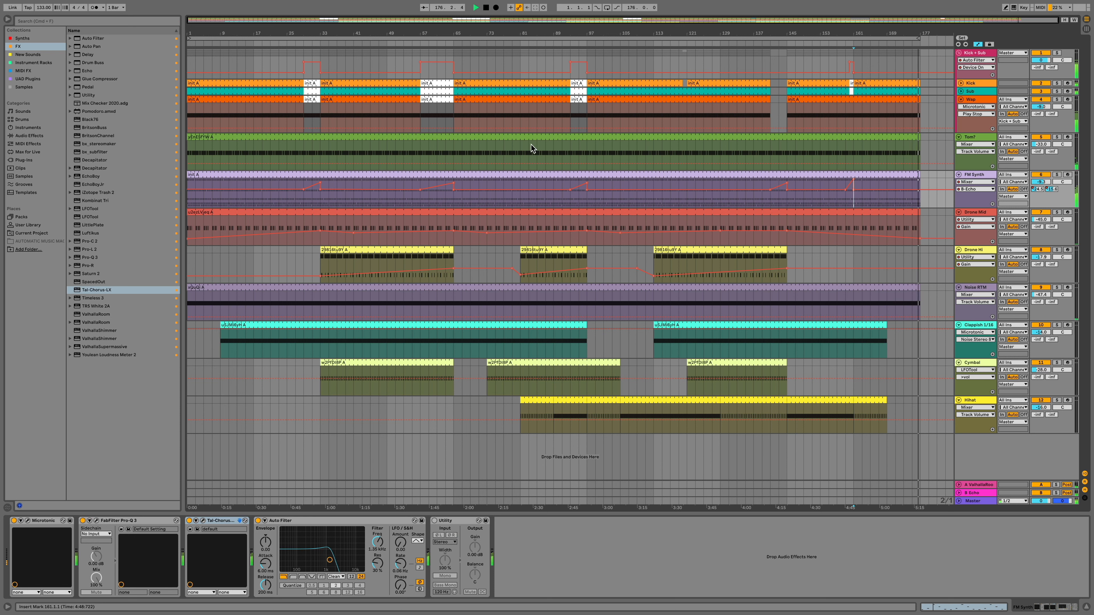
click(486, 8)
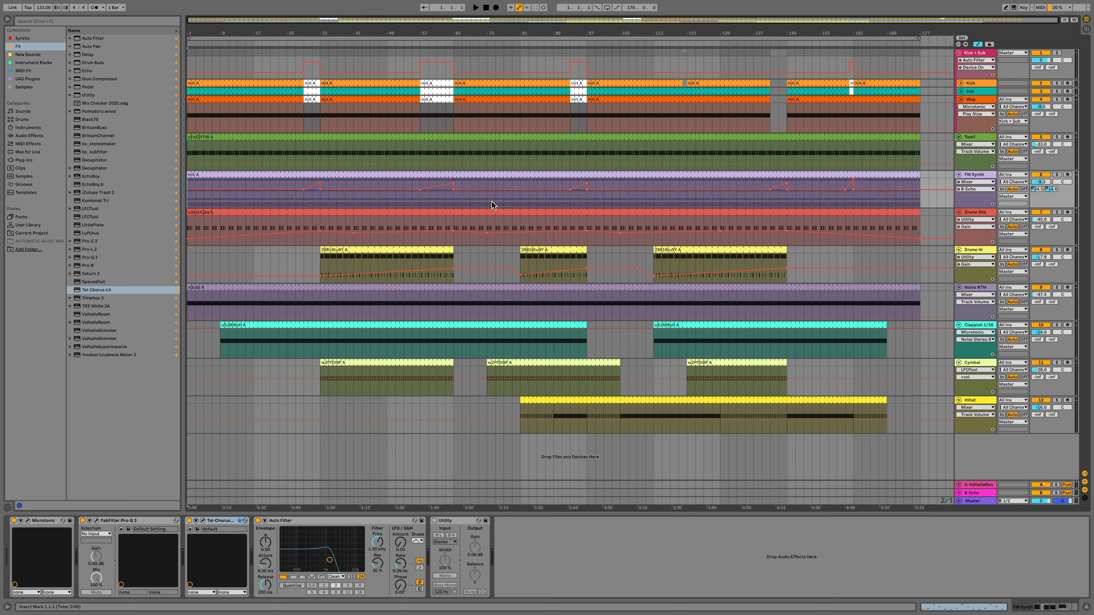